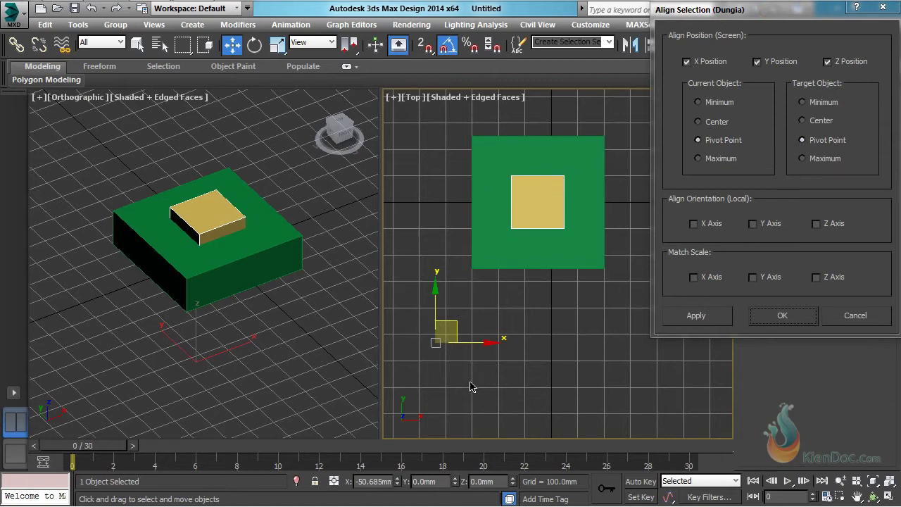
- Turn off the X, Y and Z position alignment for the yellow box in the Align Selection settings
click(687, 63)
click(759, 63)
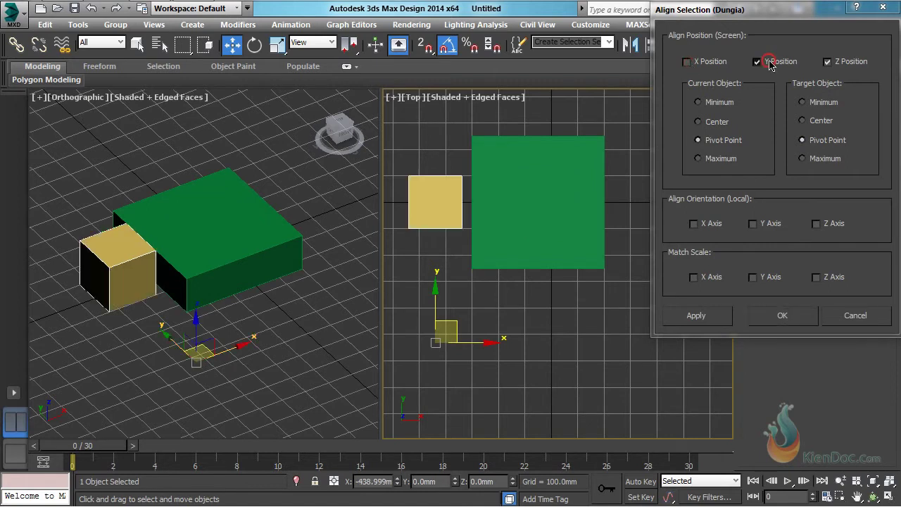
click(844, 62)
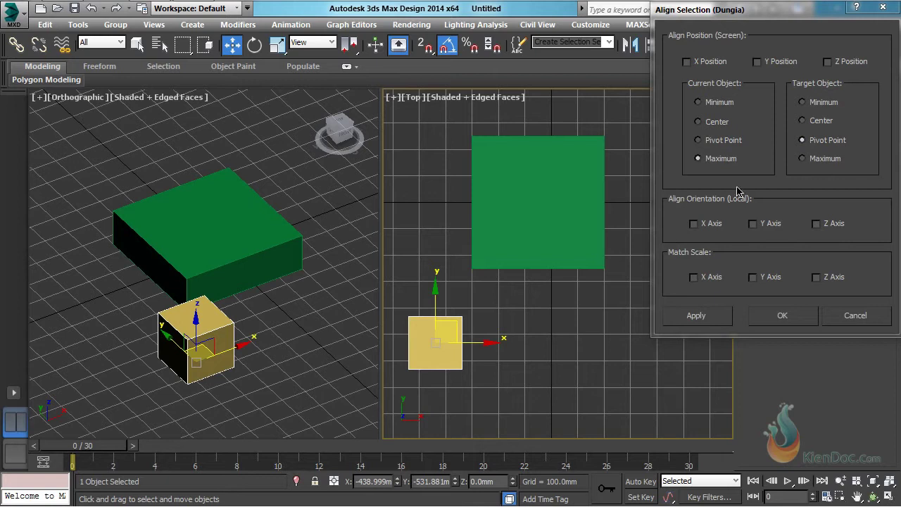
- Align the yellow box to the green box in X position, Maximum to target Maximum, and apply it
click(813, 158)
click(688, 62)
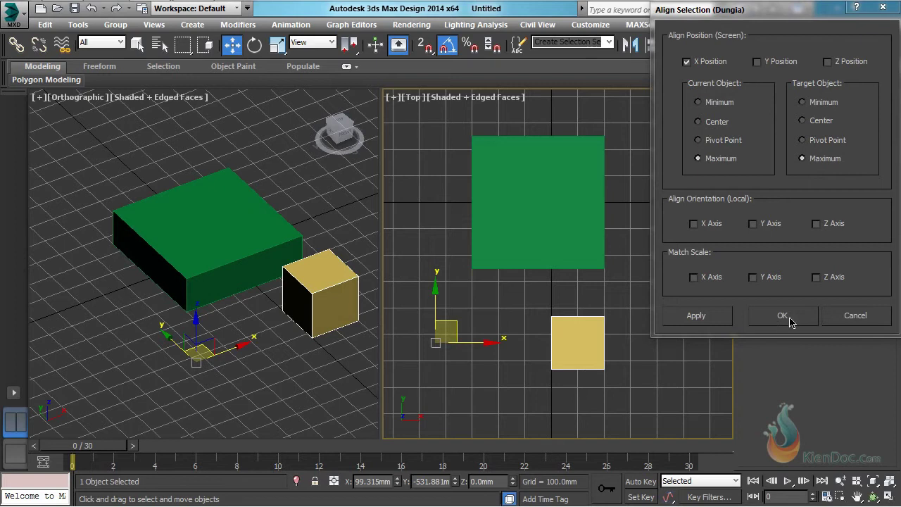
click(700, 320)
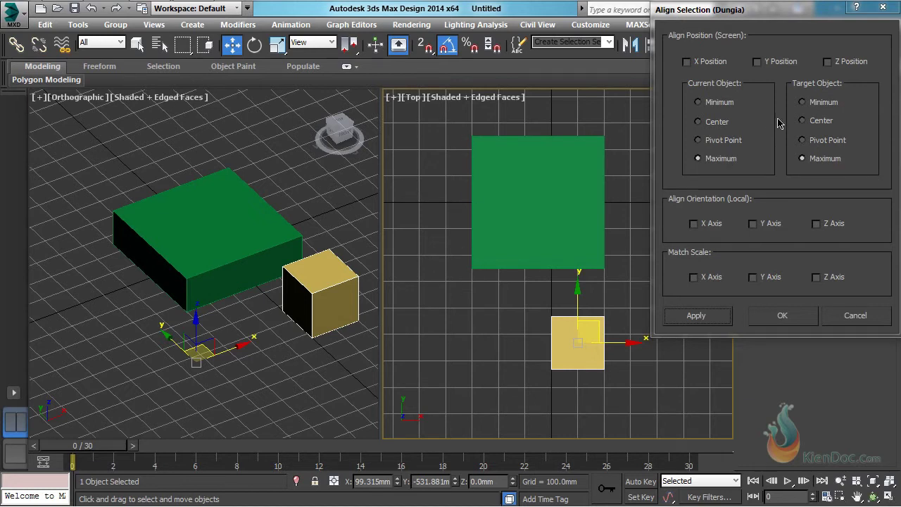
- Align the yellow box's Maximum to the green box's Minimum in X position and apply it
click(803, 102)
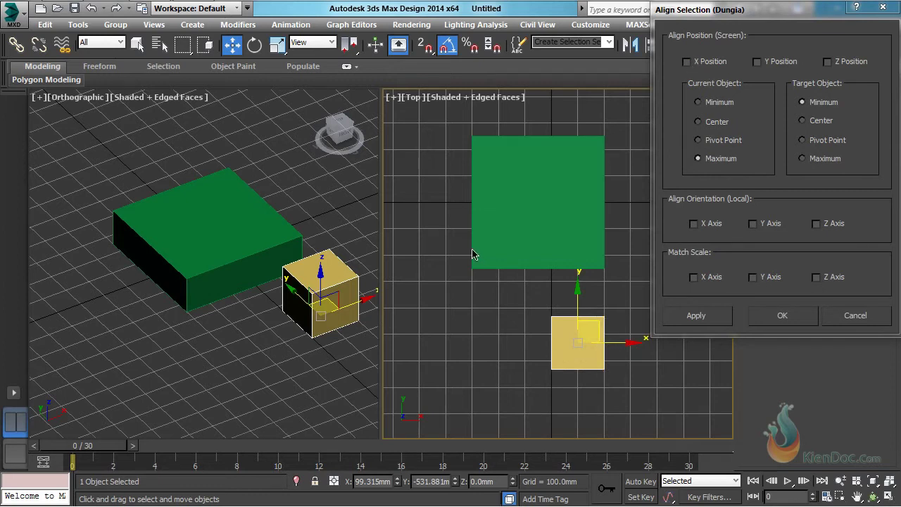
click(687, 62)
click(687, 62)
click(688, 62)
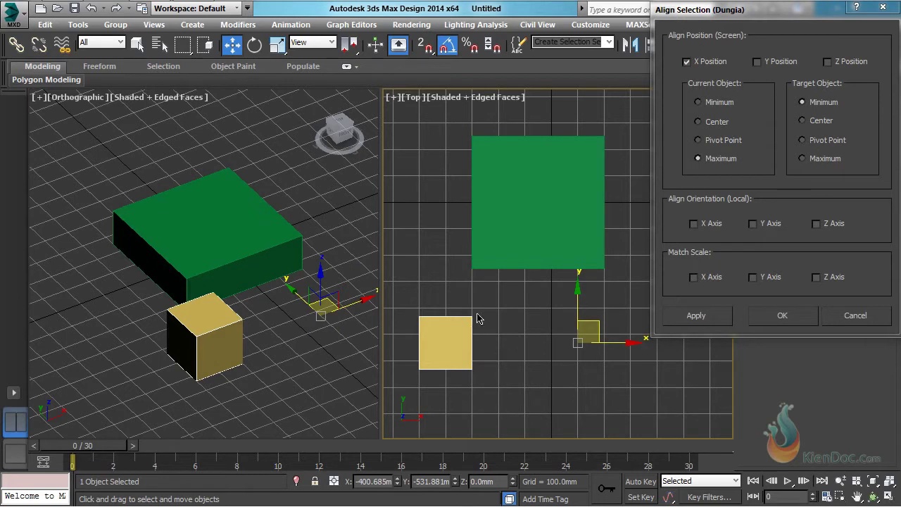
click(698, 317)
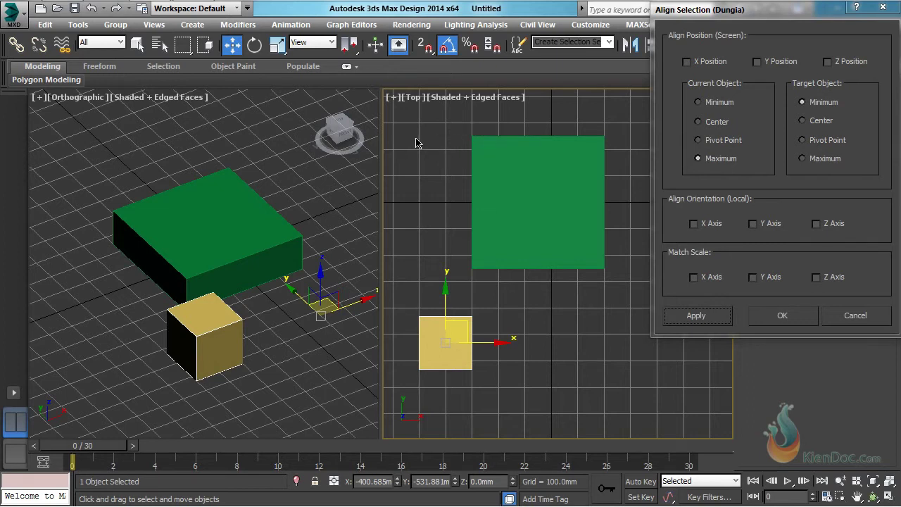
- Align the yellow box's Maximum to the green box's Maximum in Y position and apply it
click(823, 159)
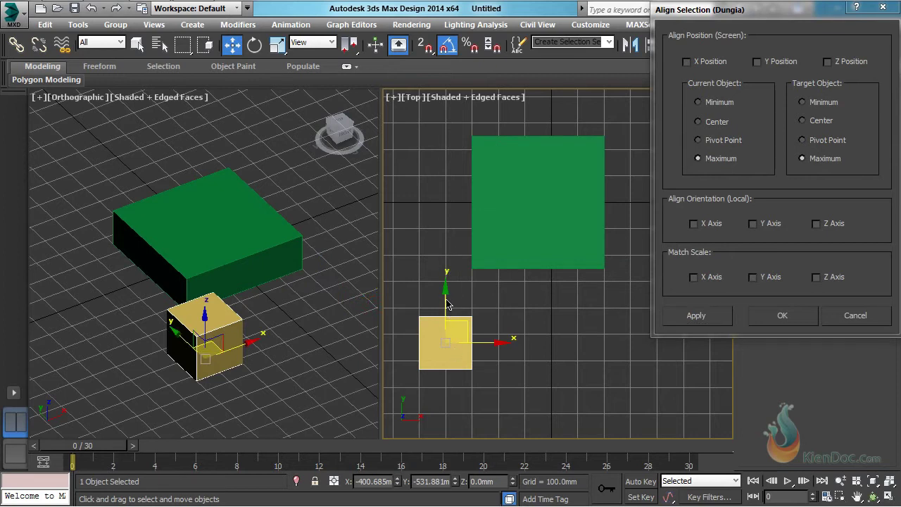
click(764, 62)
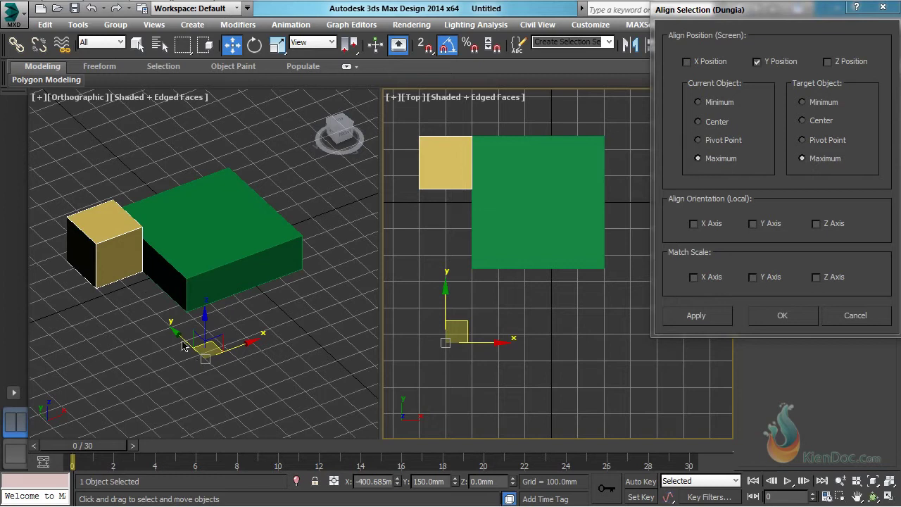
click(778, 65)
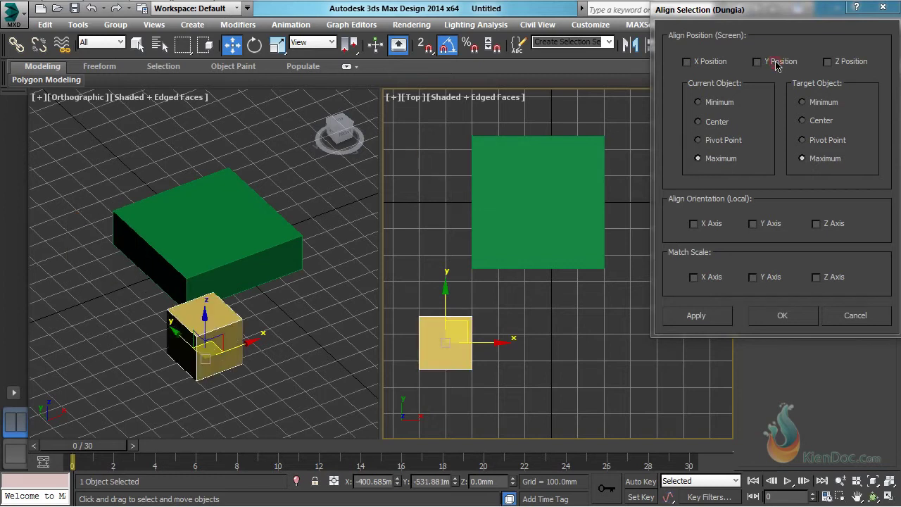
click(777, 64)
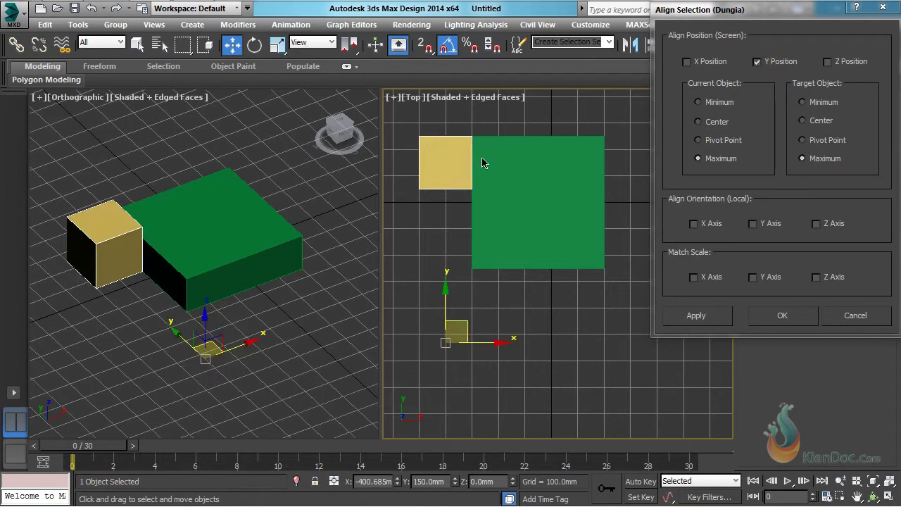
click(697, 316)
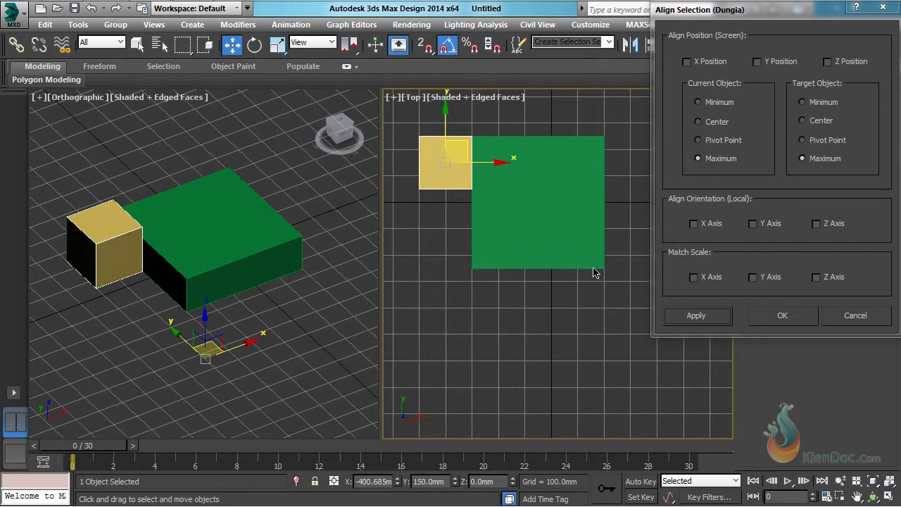
- Align the yellow box's Maximum to the green box's Minimum in Y position and apply it
click(803, 102)
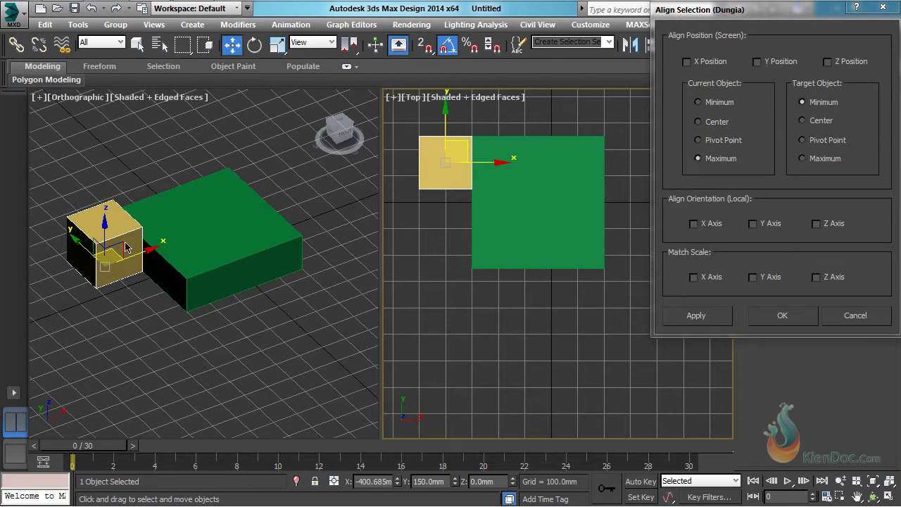
click(757, 61)
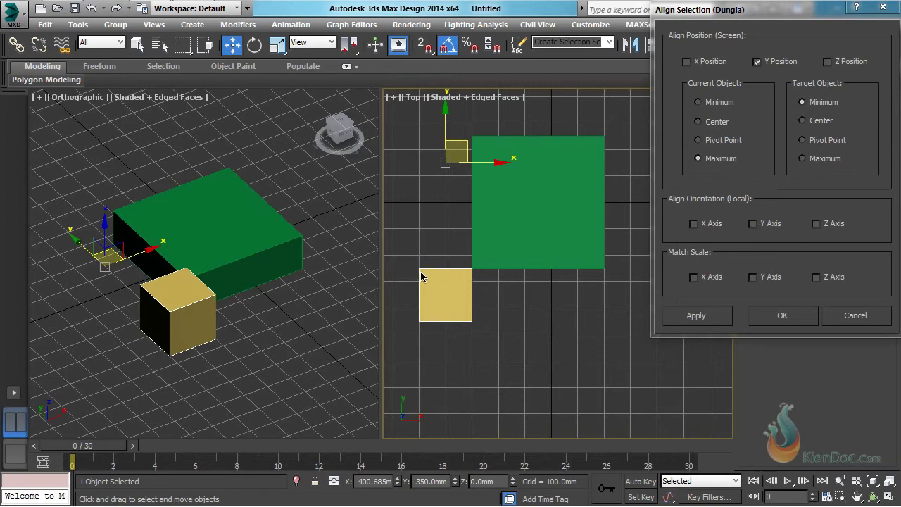
click(693, 316)
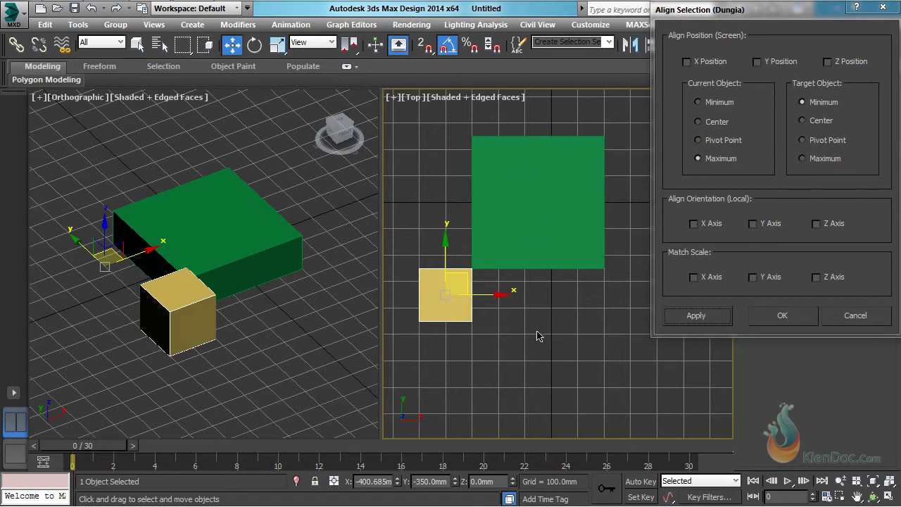
- Set both current and target object references to Center, and preview the X and Y position alignments separately without applying them
click(713, 124)
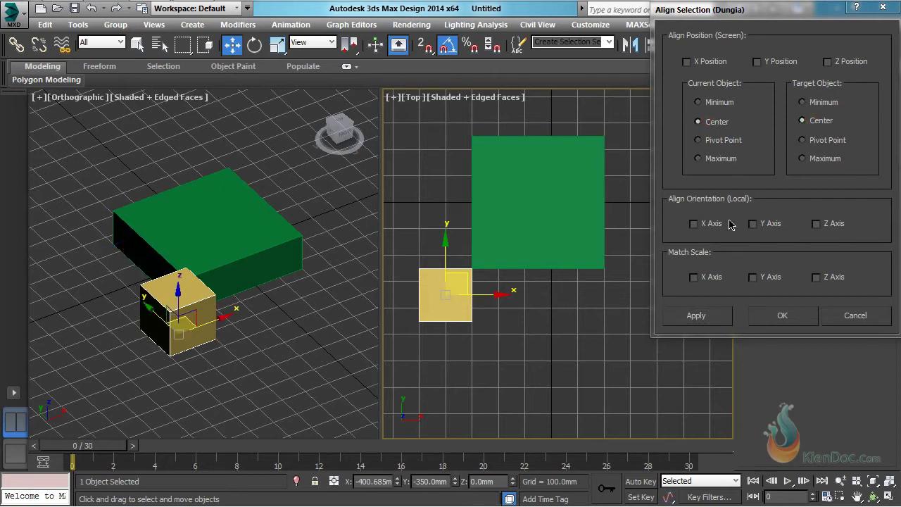
click(687, 61)
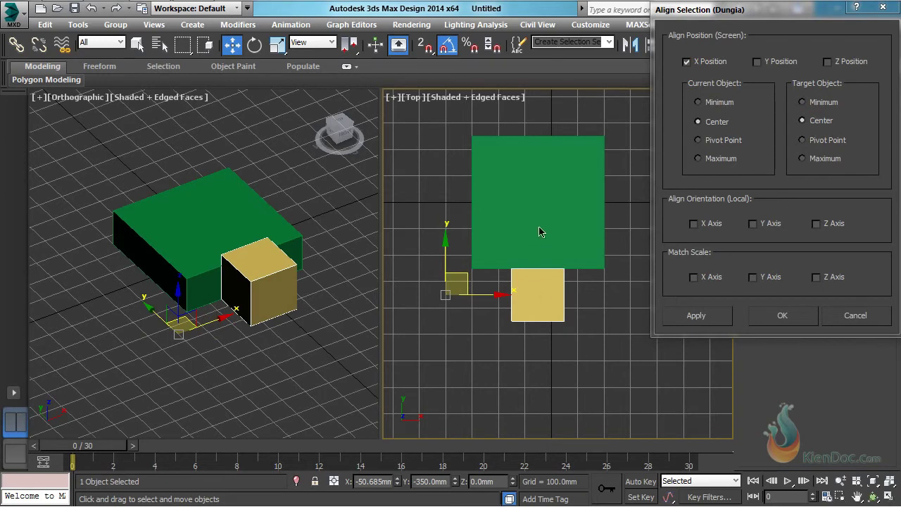
click(688, 61)
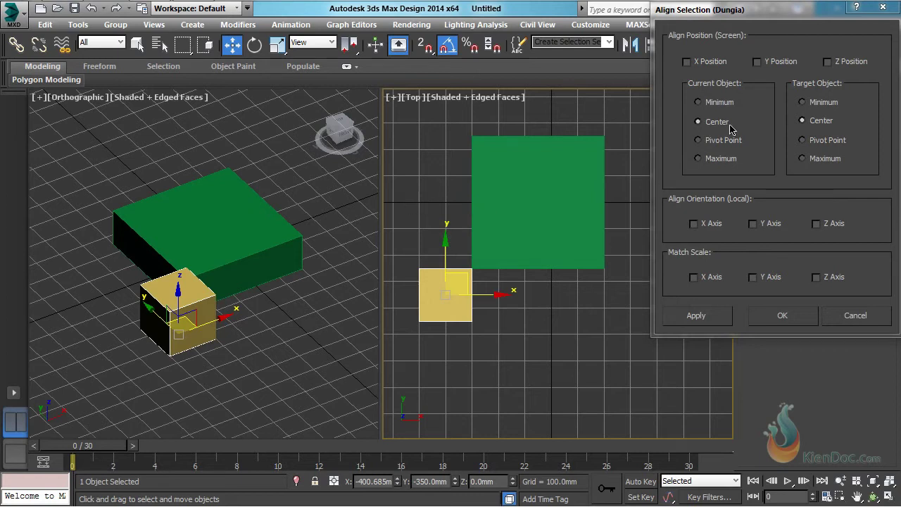
click(758, 62)
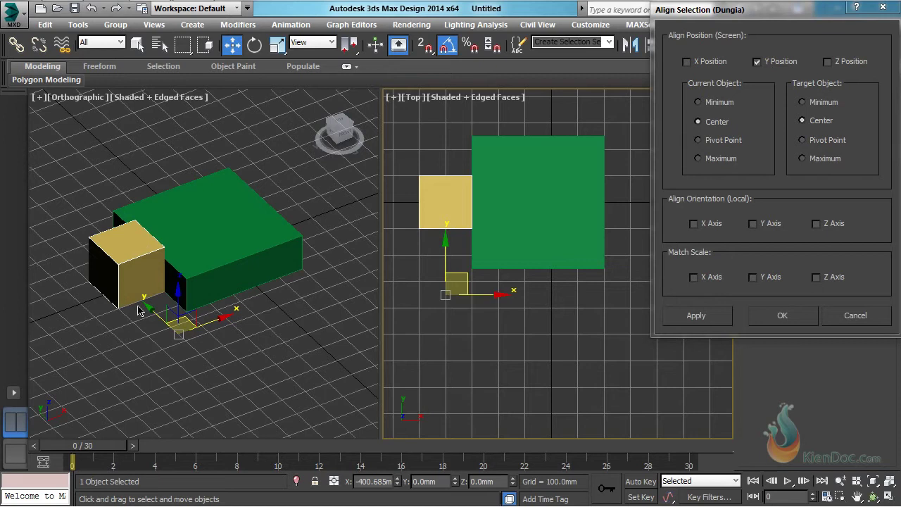
click(756, 62)
click(686, 62)
click(687, 62)
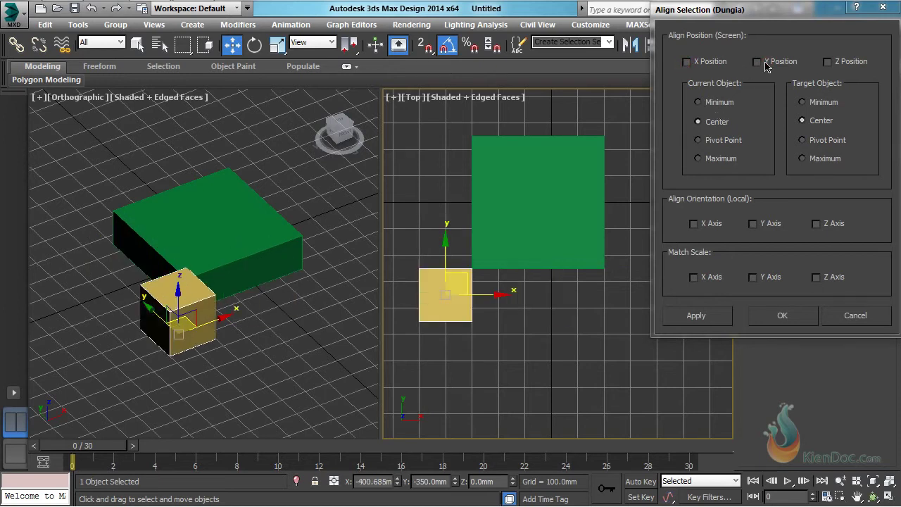
click(758, 62)
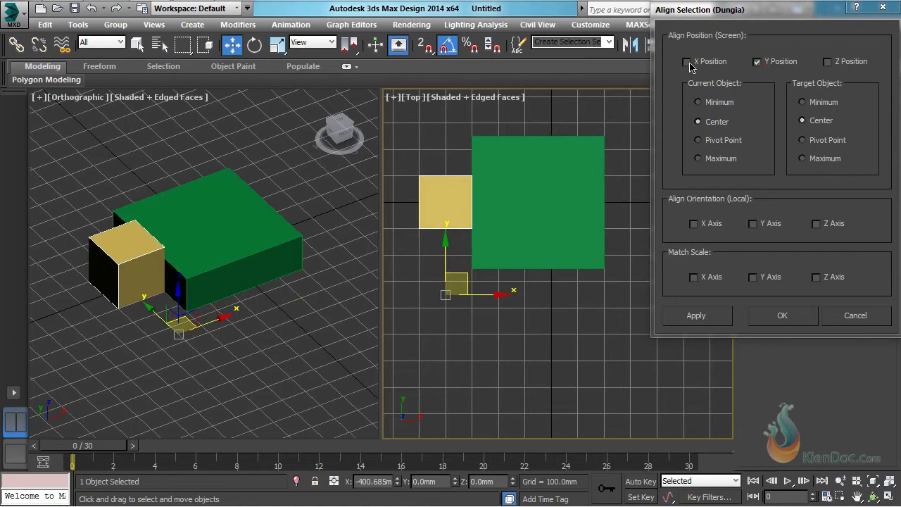
click(758, 62)
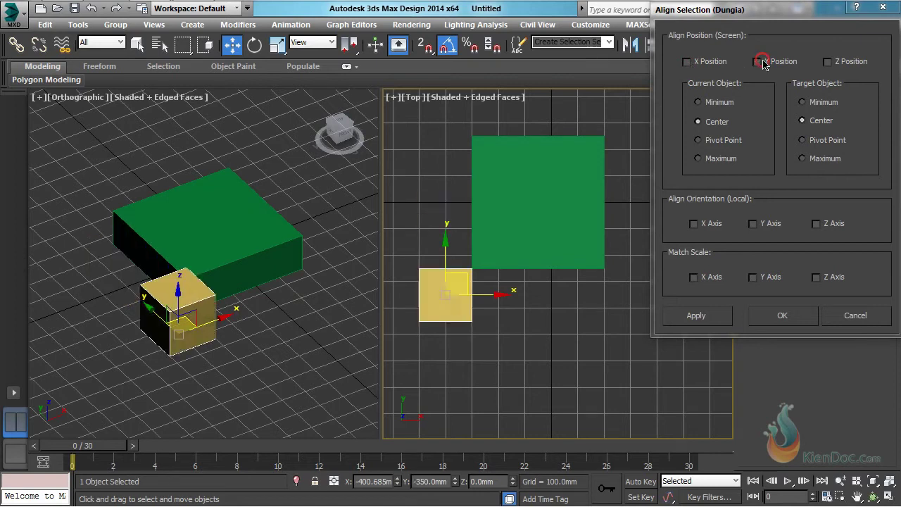
- Align the yellow box's Center to the green box's Center, applying the X position first and the Y position second
click(687, 62)
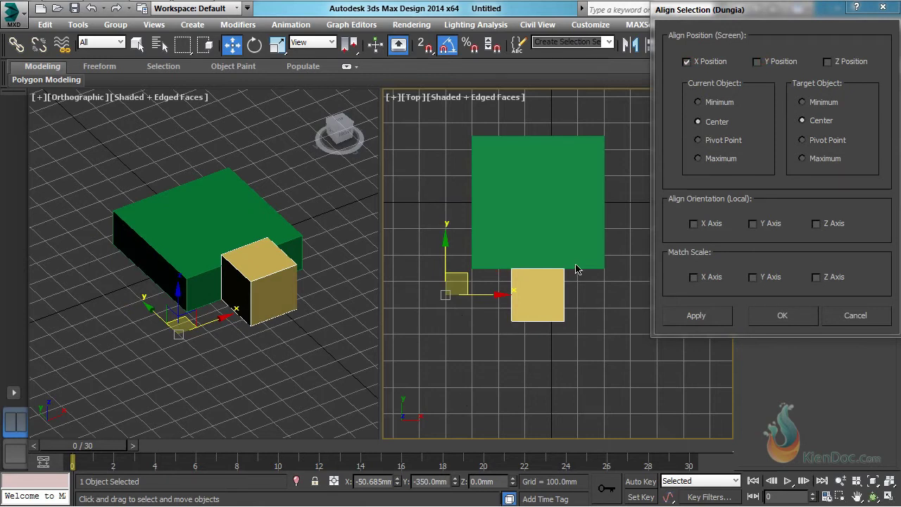
click(679, 322)
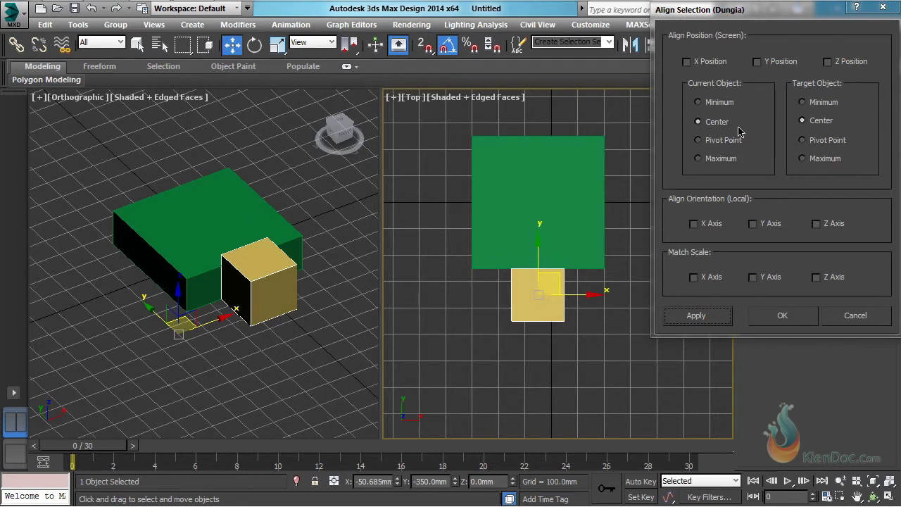
click(763, 64)
click(696, 316)
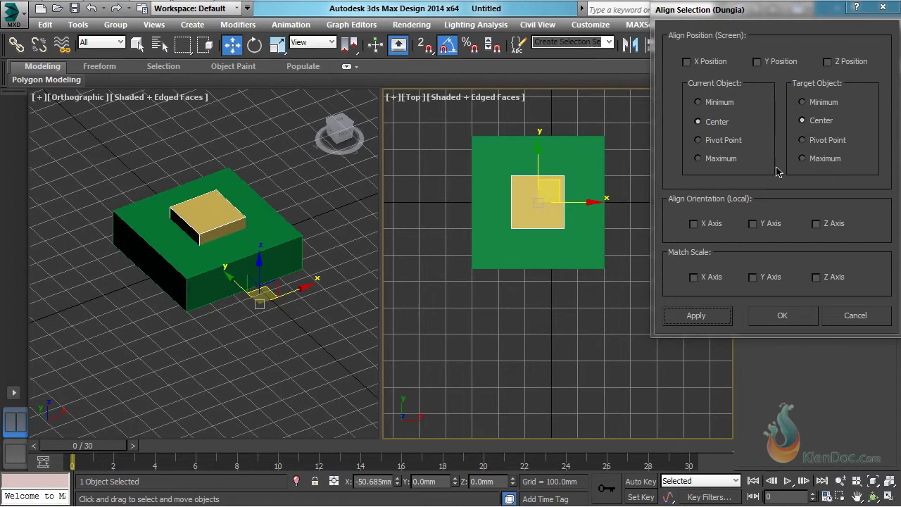
- Align the yellow box's Maximum to the green box's Maximum in Z position and apply it
click(714, 159)
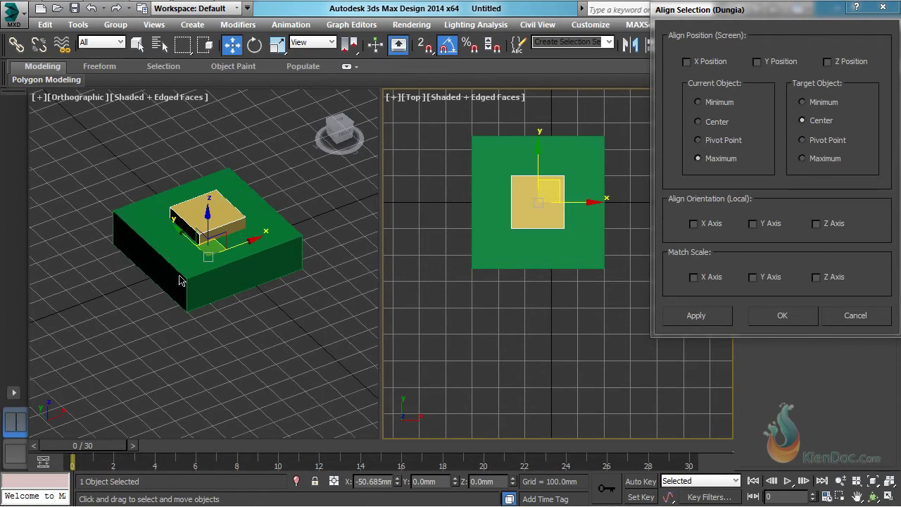
click(813, 161)
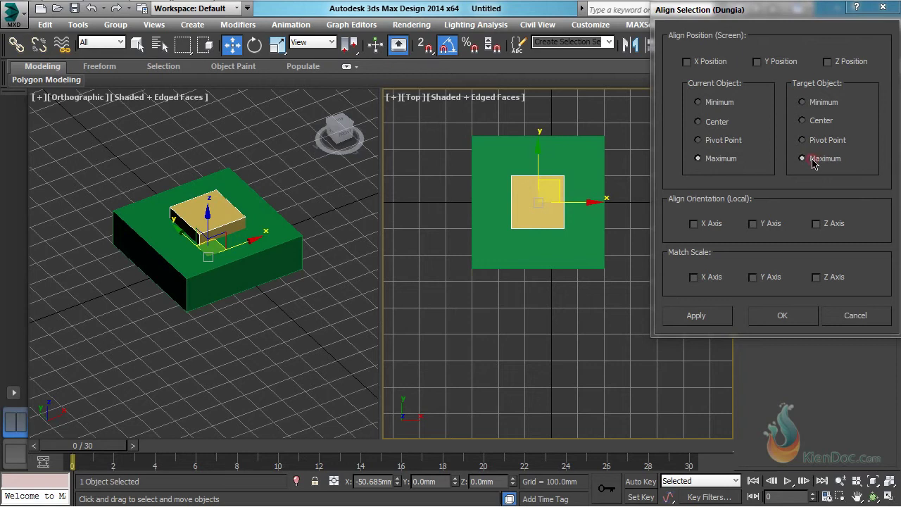
click(828, 62)
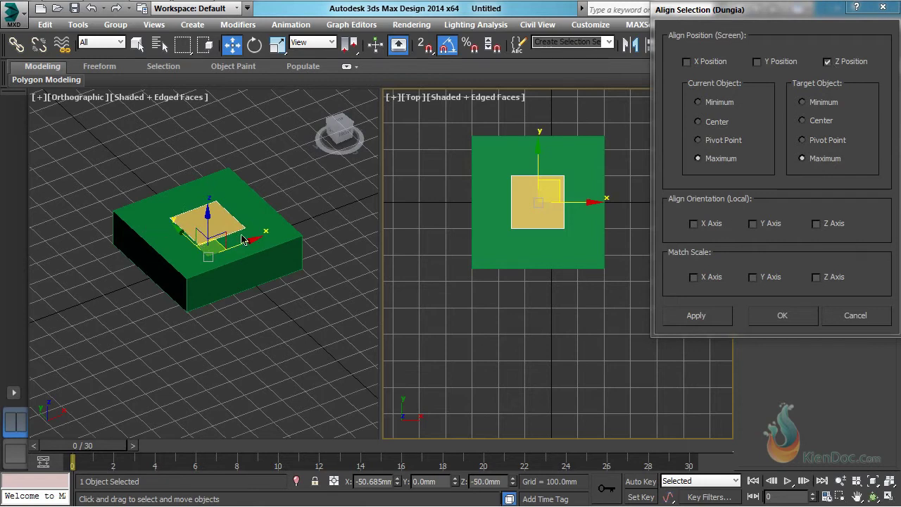
click(828, 62)
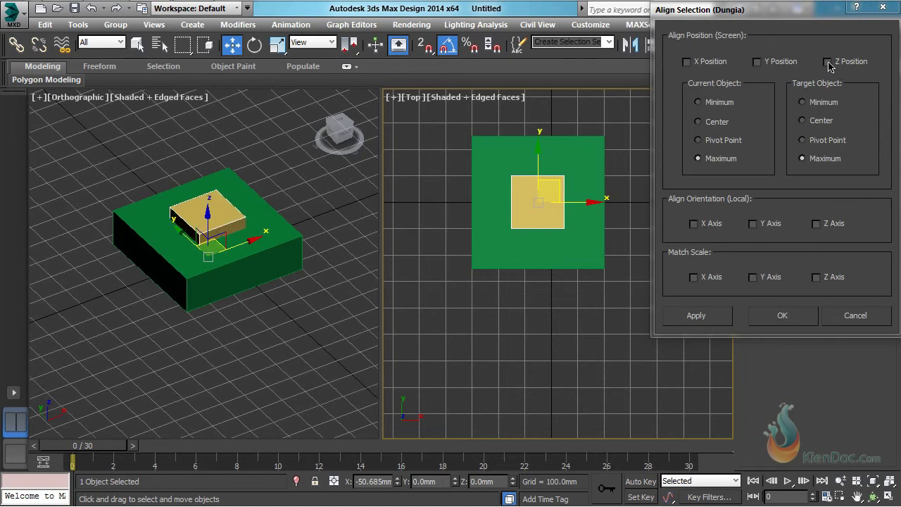
click(828, 62)
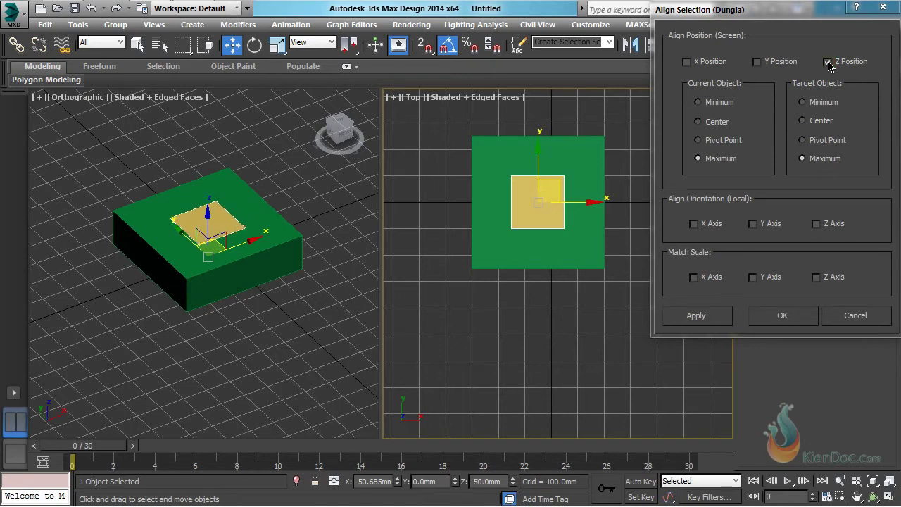
click(697, 316)
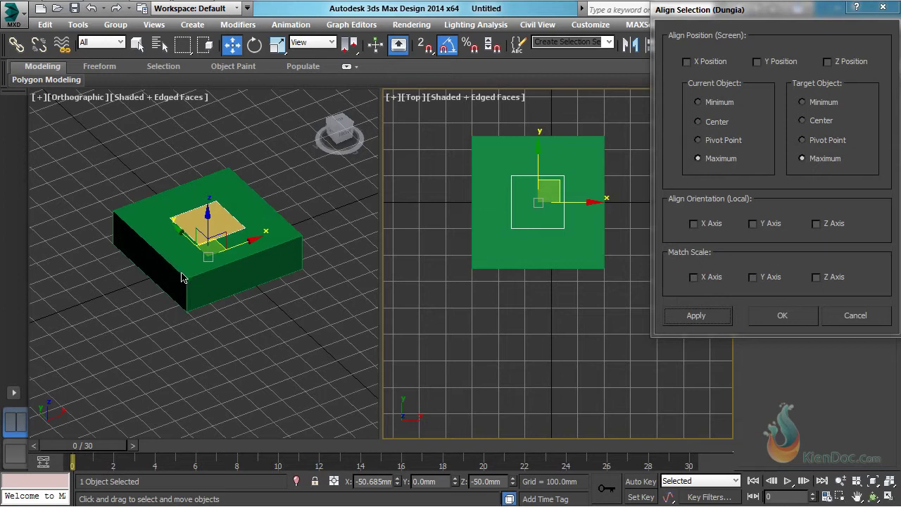
- Rest the yellow box on top of the green box by aligning its Minimum to the target Maximum in Z position, and finish the alignment
click(724, 104)
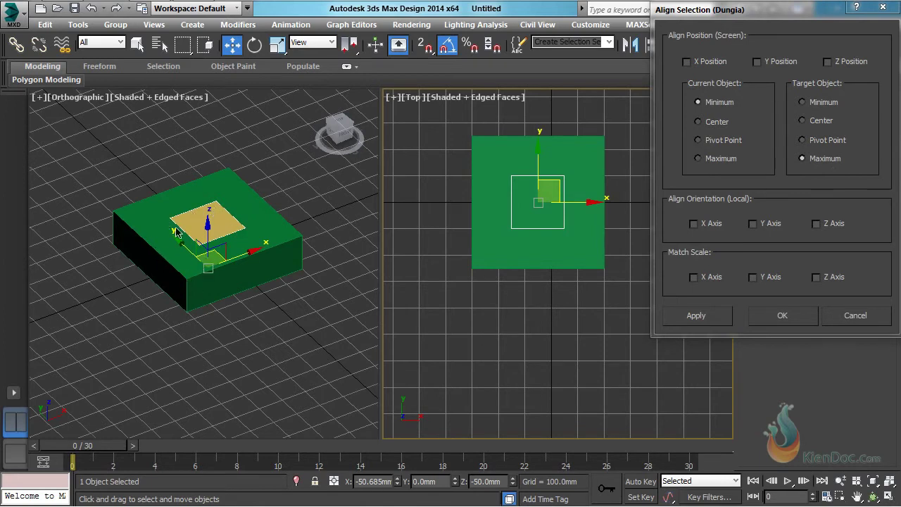
click(828, 62)
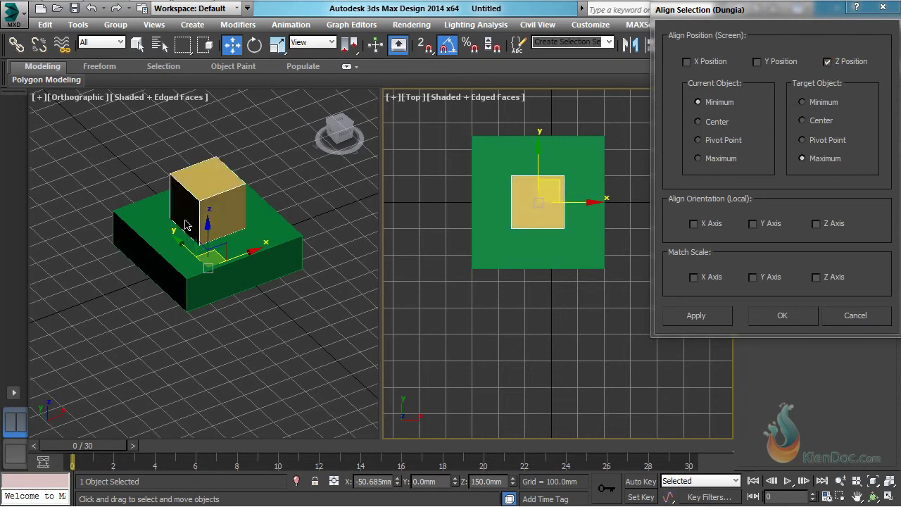
click(701, 318)
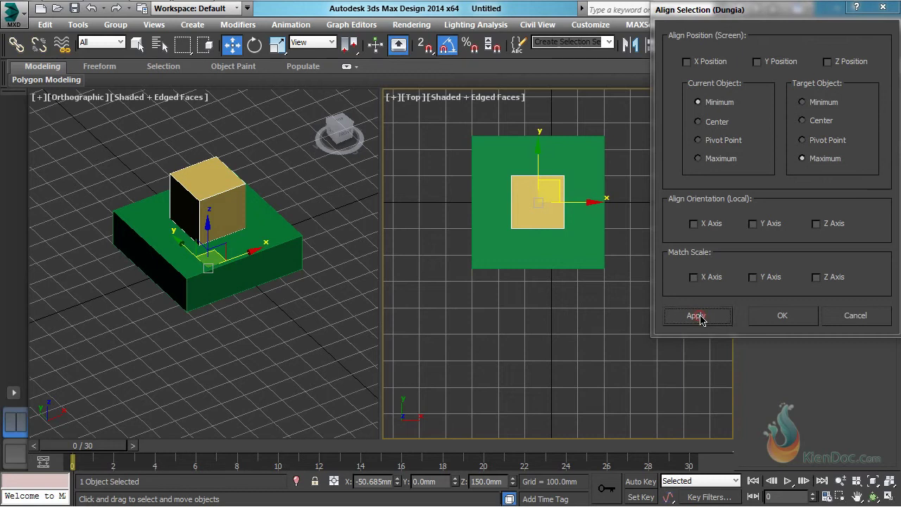
click(784, 318)
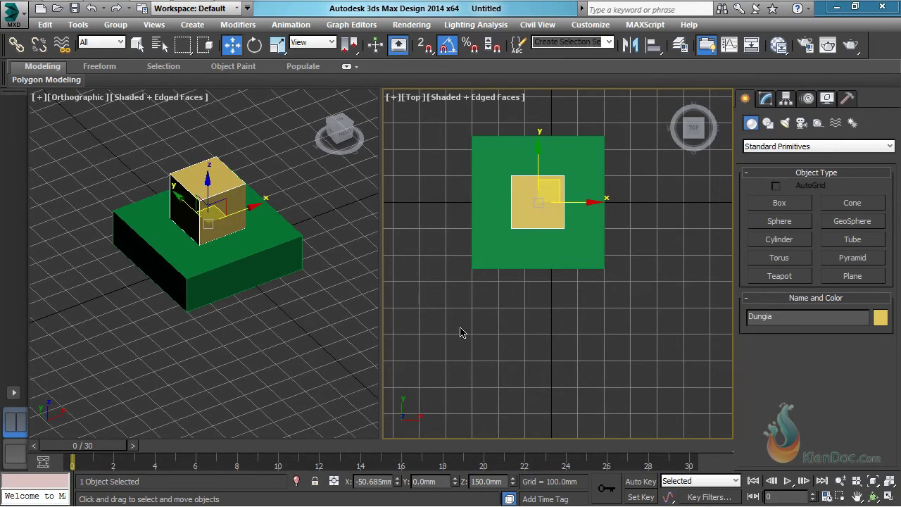
- Rotate the green box -40° about Z, and tilt it freely about the X and Y axes
click(218, 266)
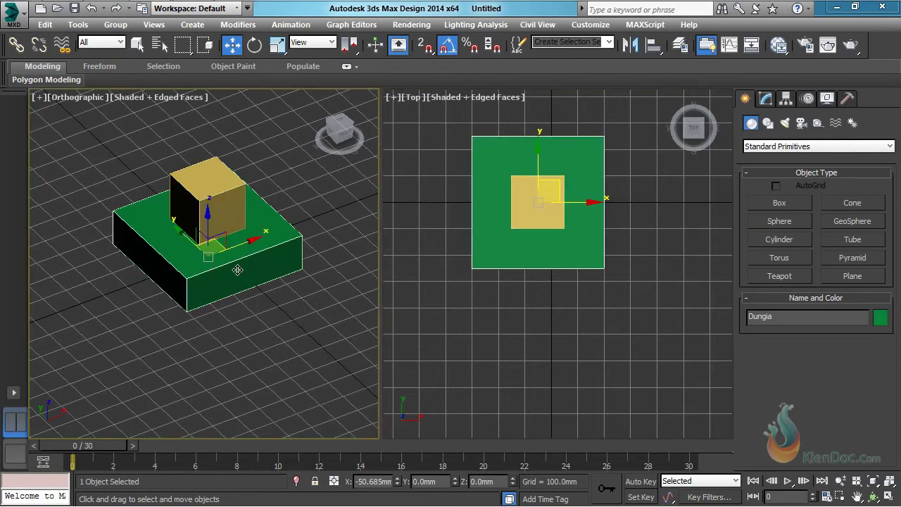
click(254, 44)
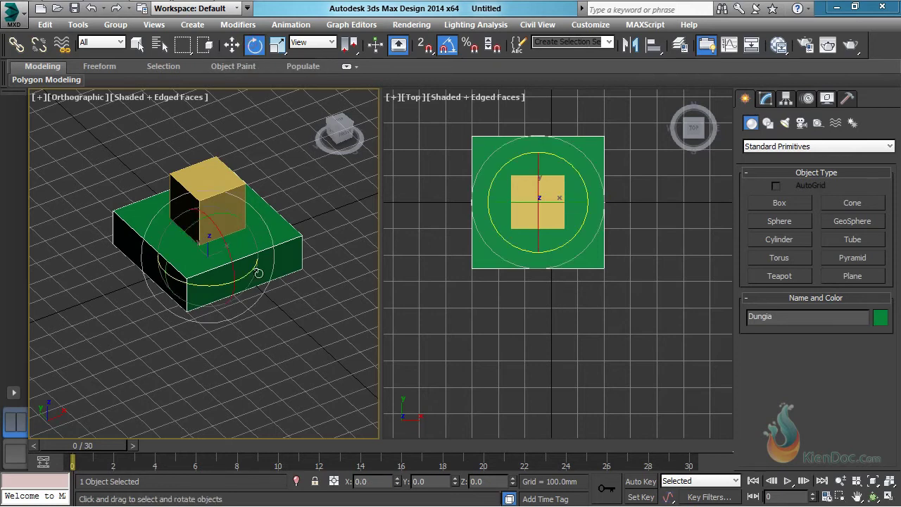
drag(221, 284, 186, 285)
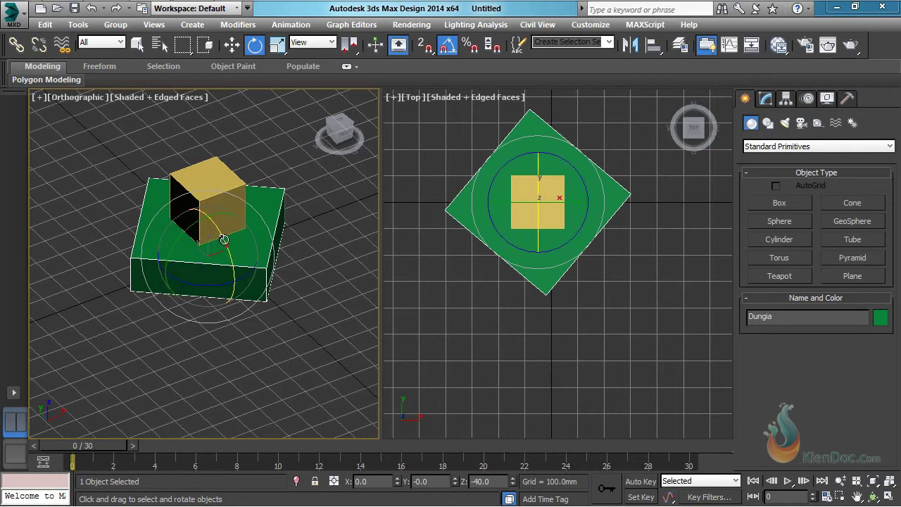
drag(224, 243, 231, 256)
drag(191, 227, 209, 223)
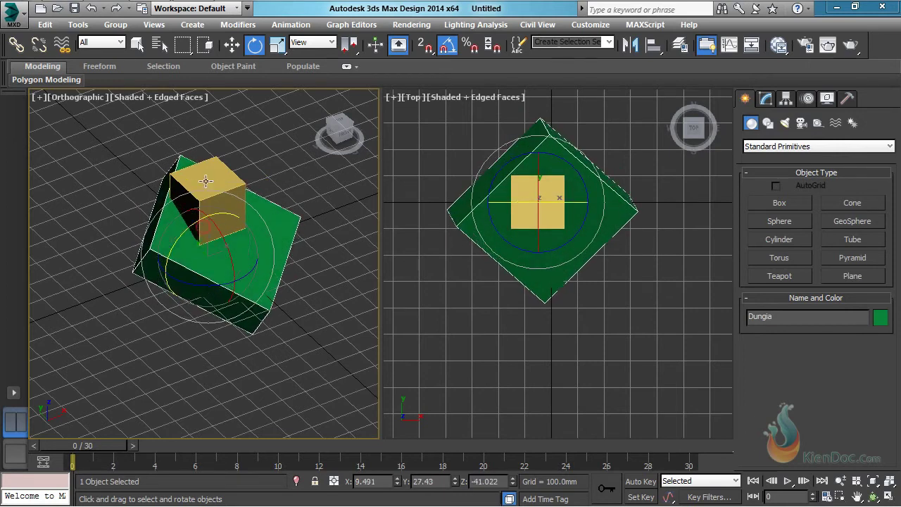
- Move the yellow box along the X axis away from the green box, to about X 518 mm
click(215, 177)
click(232, 44)
drag(247, 210, 378, 162)
middle_drag(298, 215, 239, 254)
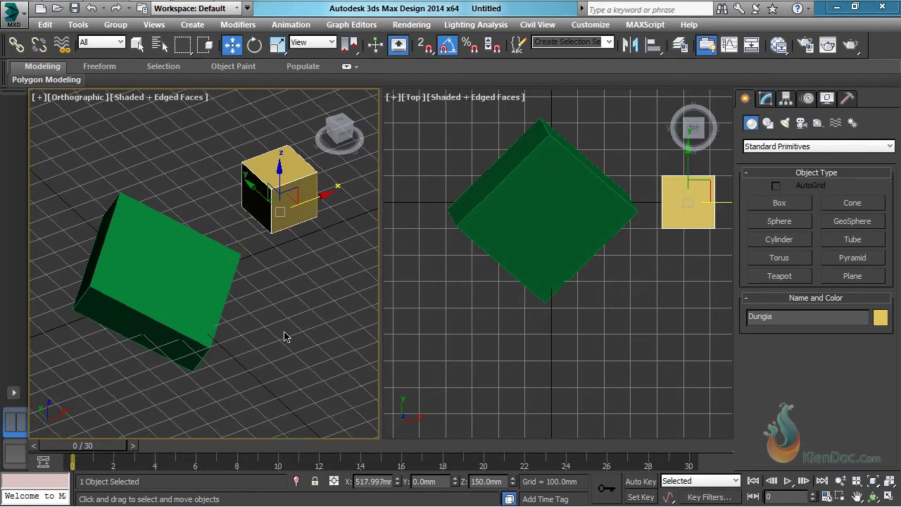
- Align the yellow box's local orientation to the tilted green box on the X, Y and Z axes, and apply it
click(653, 47)
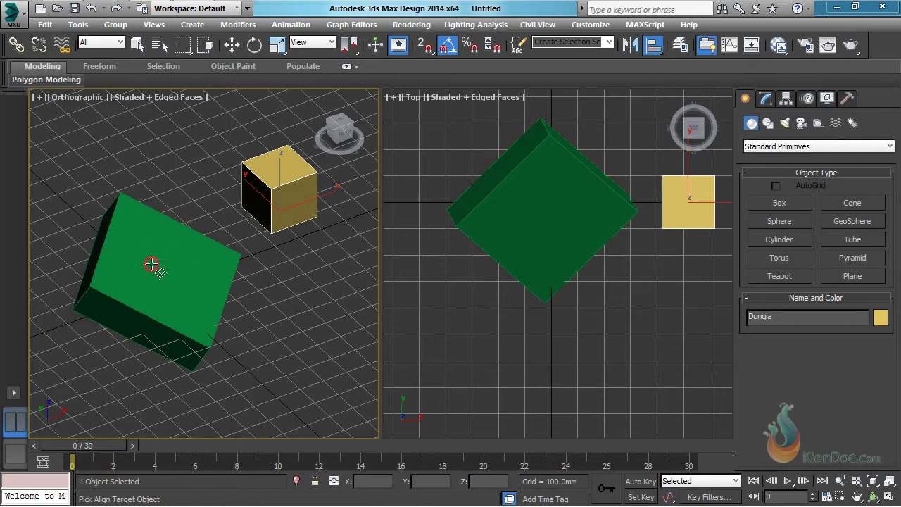
click(154, 267)
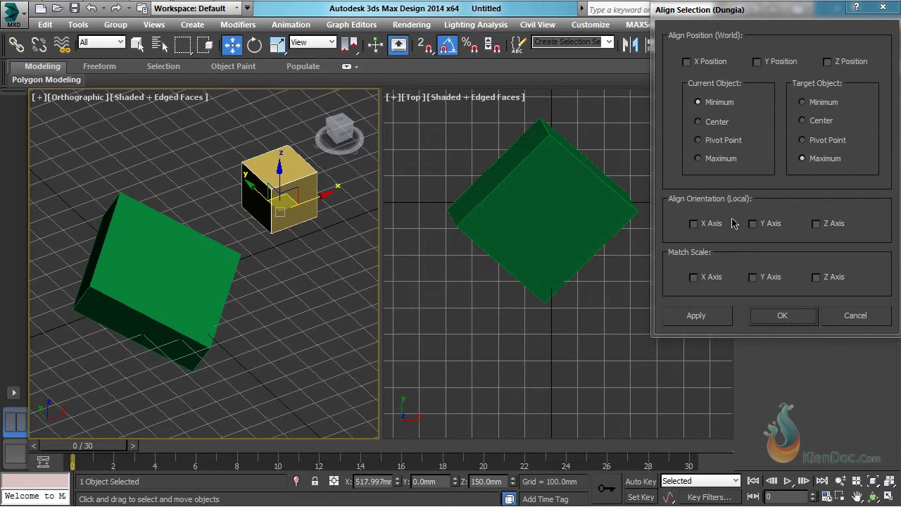
click(694, 224)
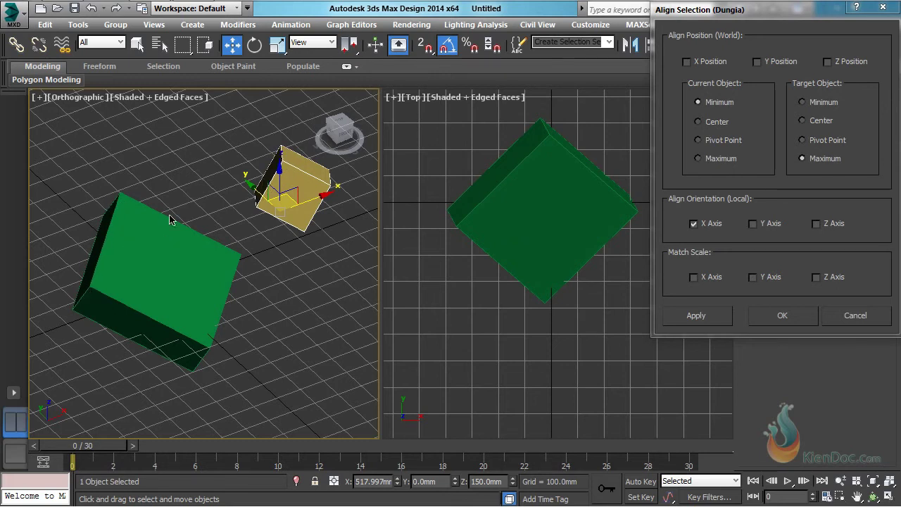
click(754, 225)
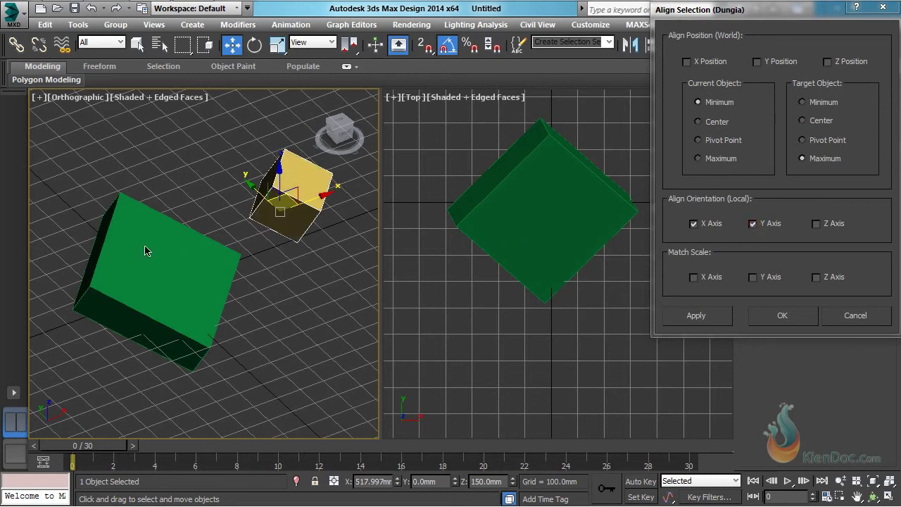
click(818, 225)
click(694, 317)
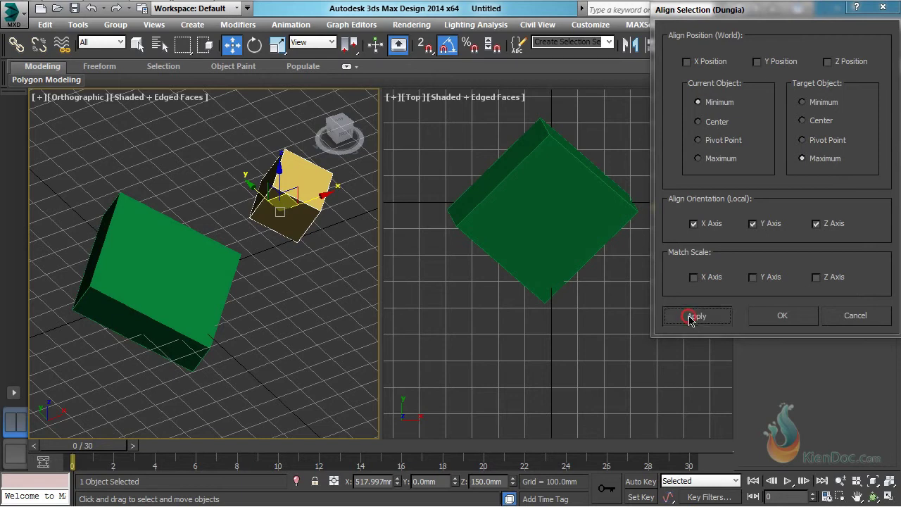
click(782, 317)
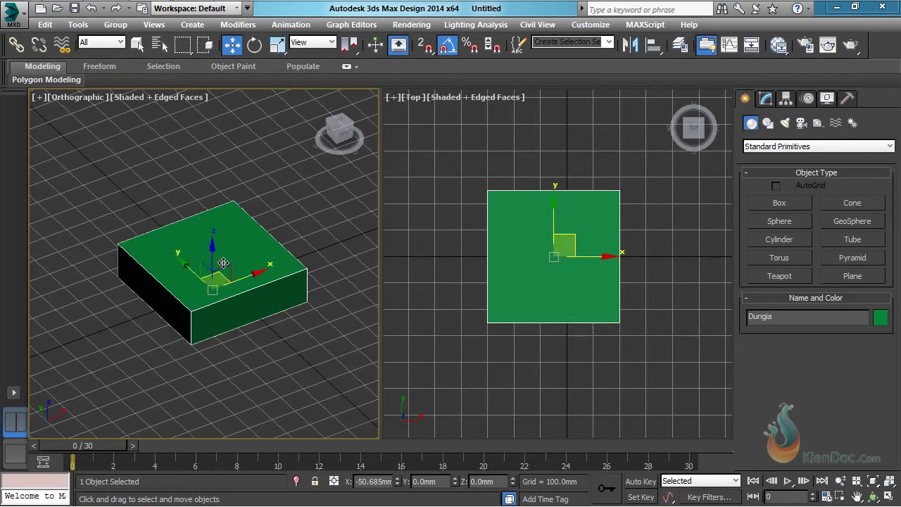
- Clone the green box and move the clone along the X axis to about X -628 mm
key(ctrl+v)
click(375, 213)
click(400, 325)
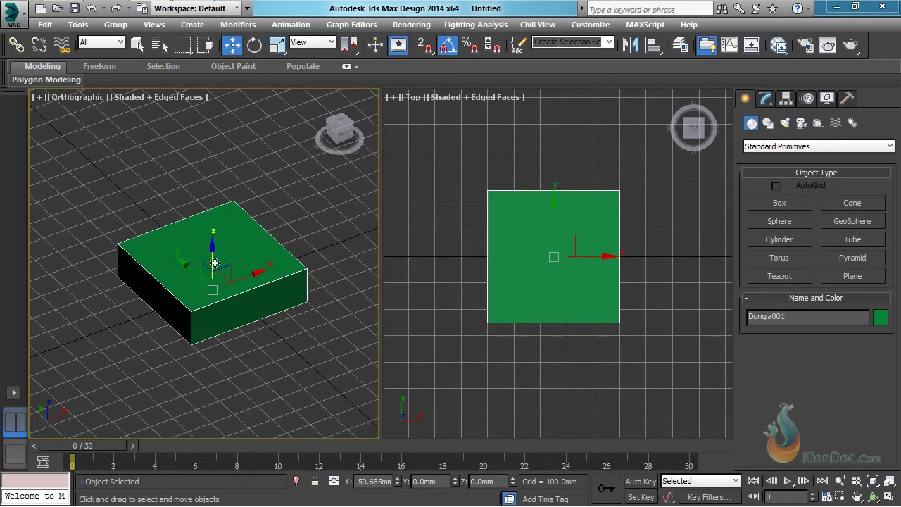
drag(259, 281, 164, 349)
middle_drag(164, 348, 226, 322)
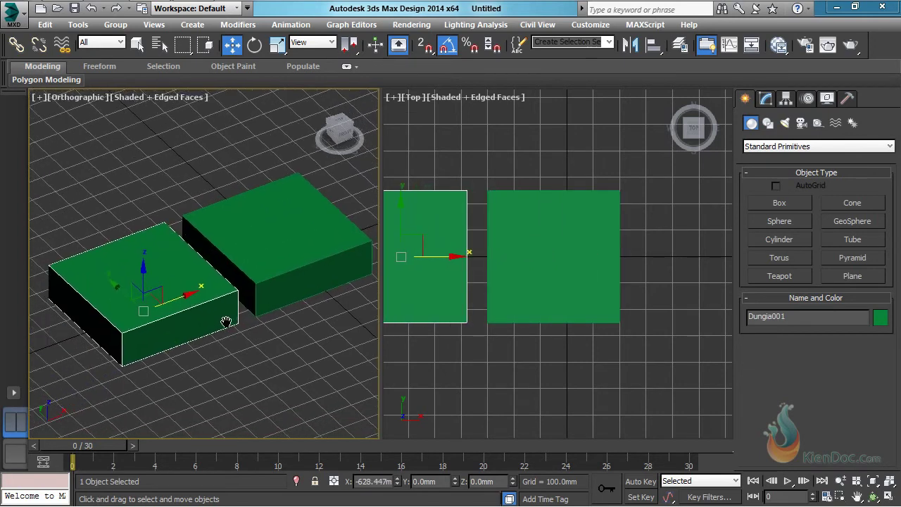
- Change the cloned box's object color to dark yellow from the 3ds Max palette
click(880, 317)
click(348, 221)
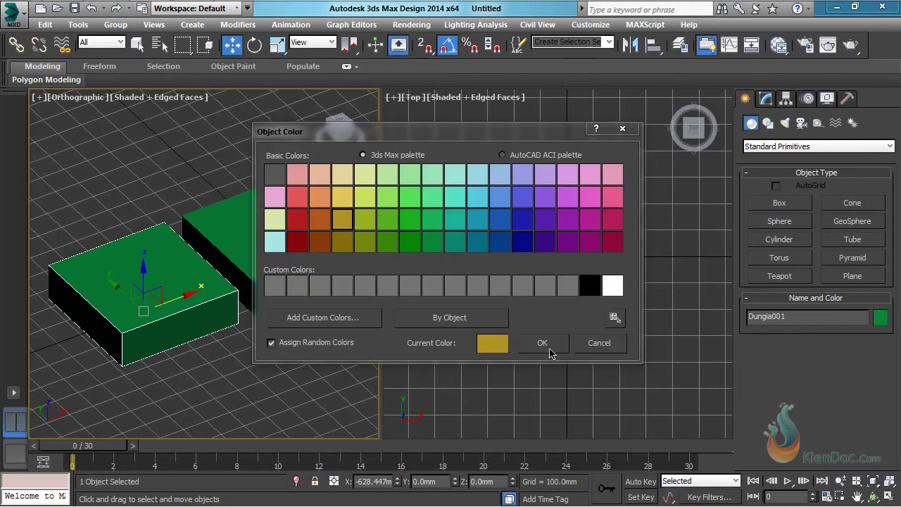
click(543, 343)
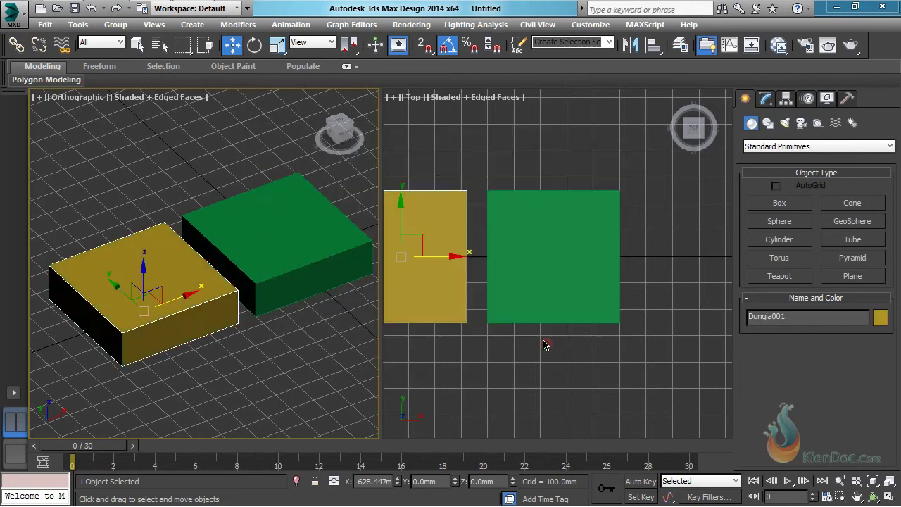
- Scale the dark yellow box down in the XY plane to about 64%, leaving its height at 100%
click(278, 44)
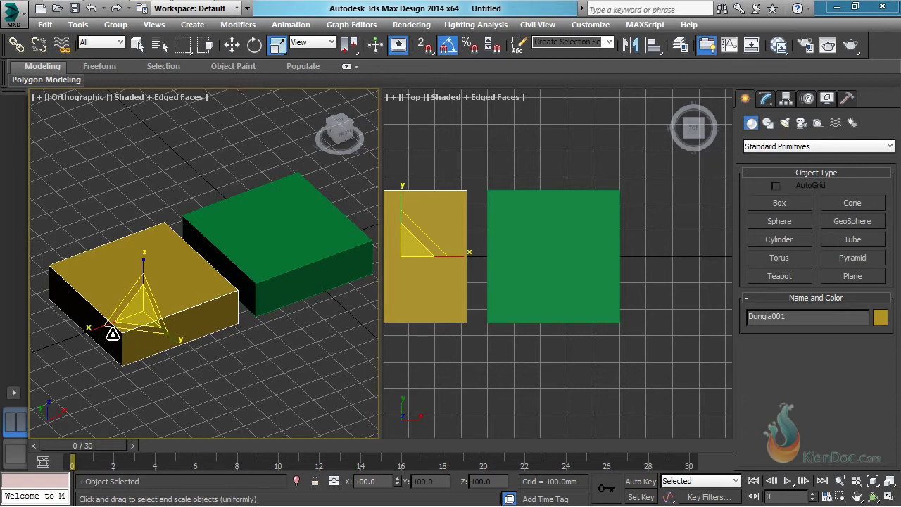
drag(132, 333, 140, 308)
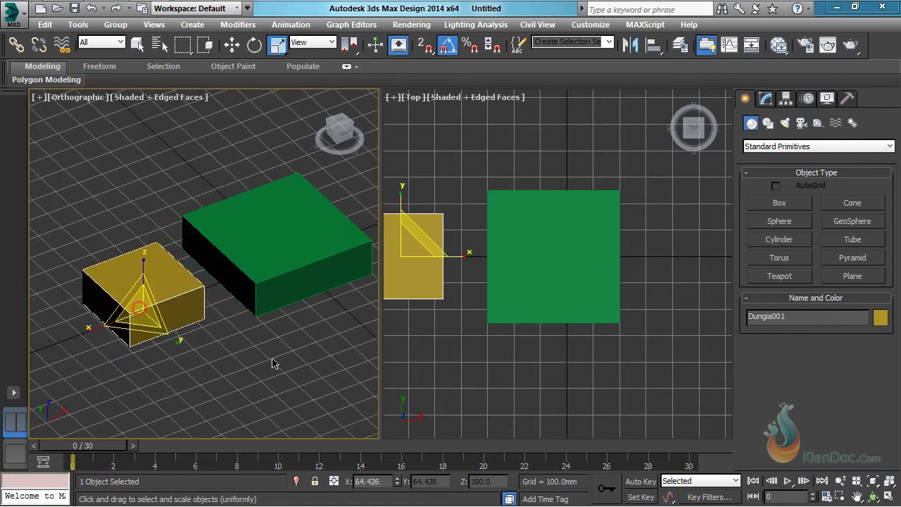
click(271, 356)
click(155, 292)
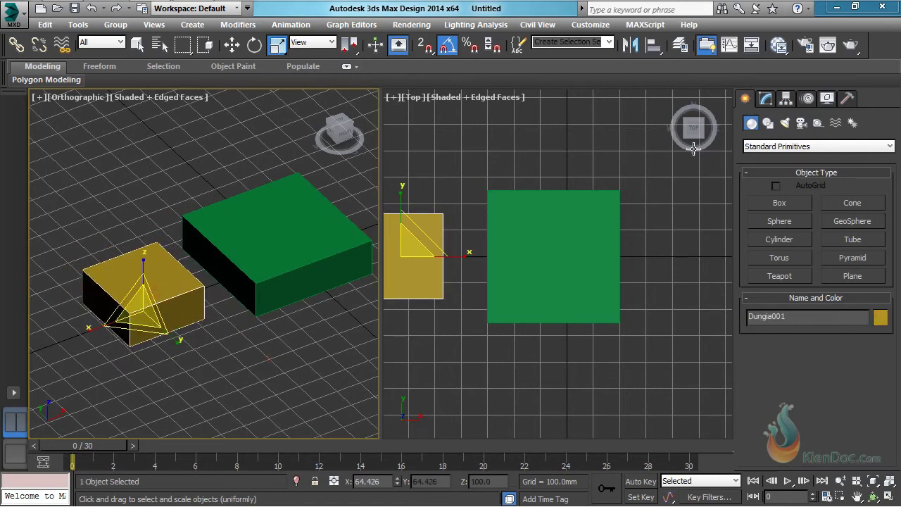
- Use Align to match the dark yellow box's scale to the green box on the X, Y and Z axes
click(654, 44)
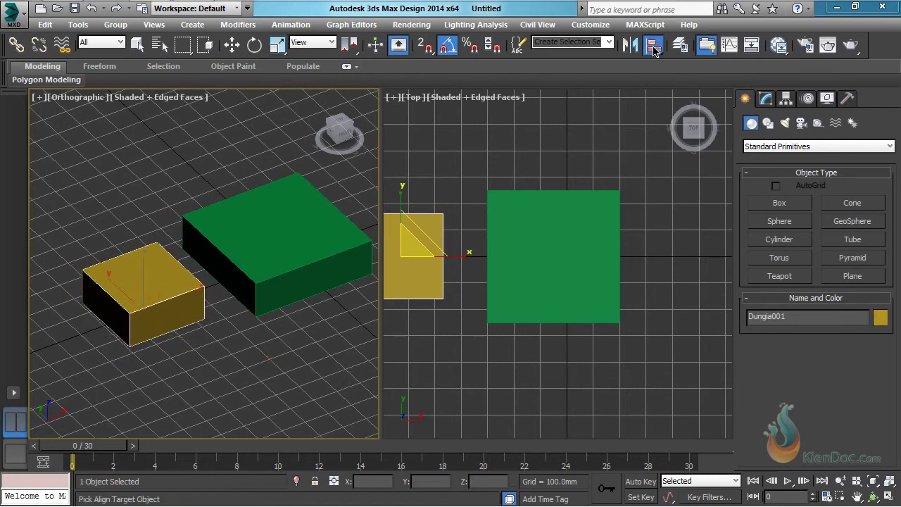
click(293, 243)
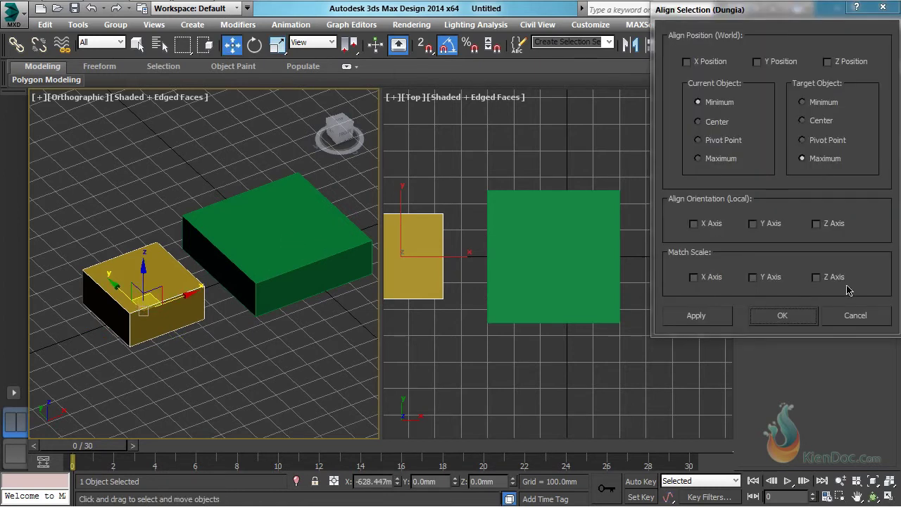
click(695, 278)
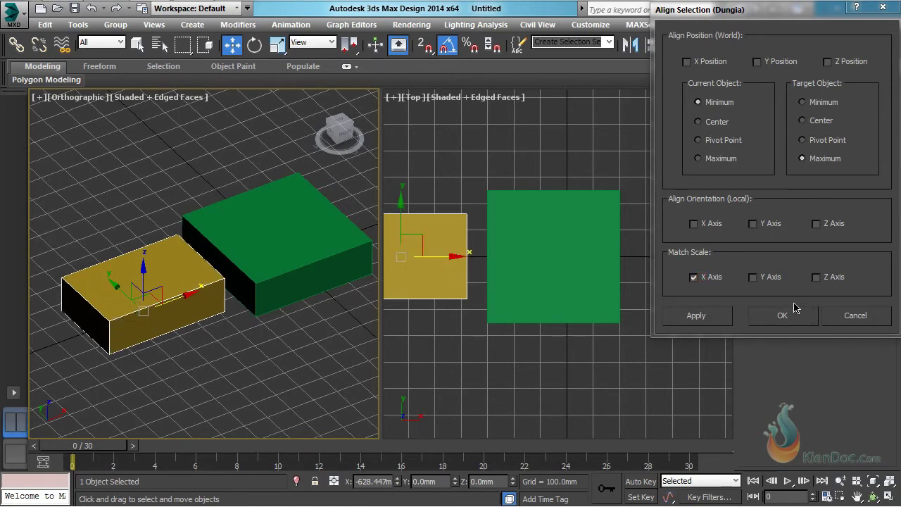
click(758, 279)
click(827, 280)
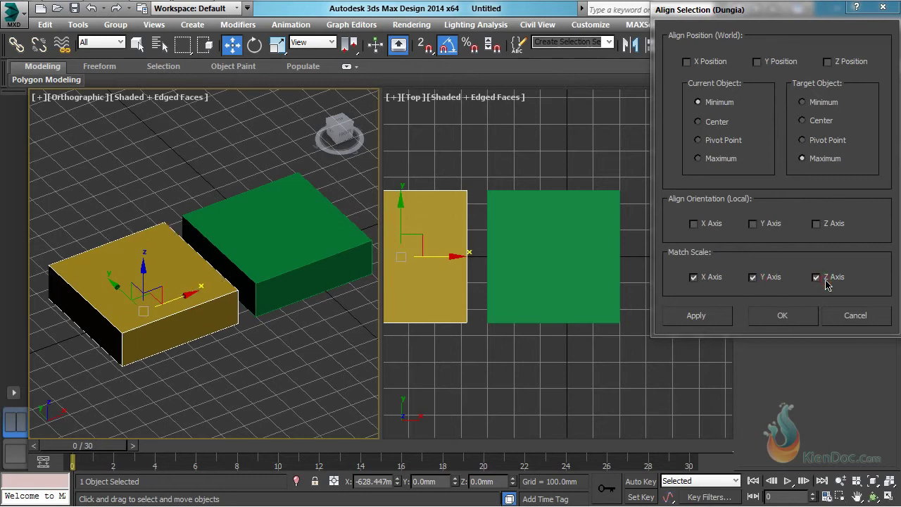
click(783, 316)
middle_drag(306, 280, 297, 276)
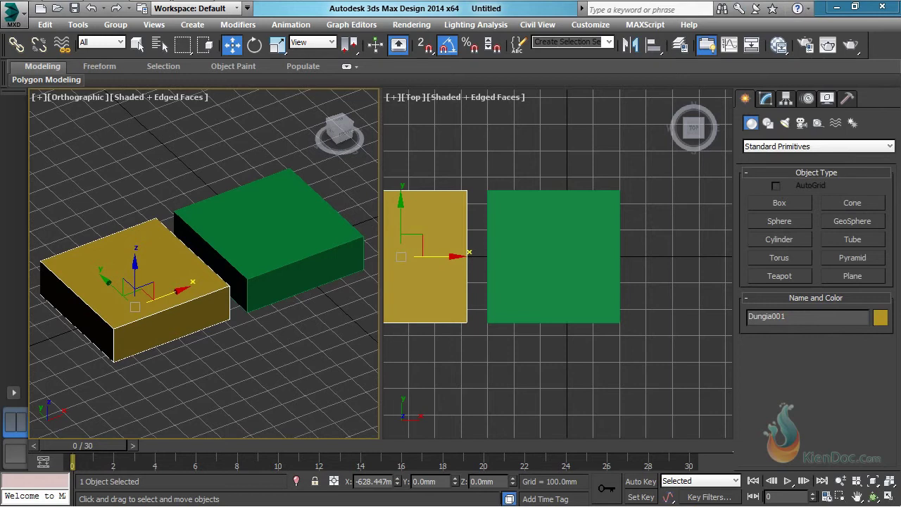
middle_drag(539, 286, 614, 289)
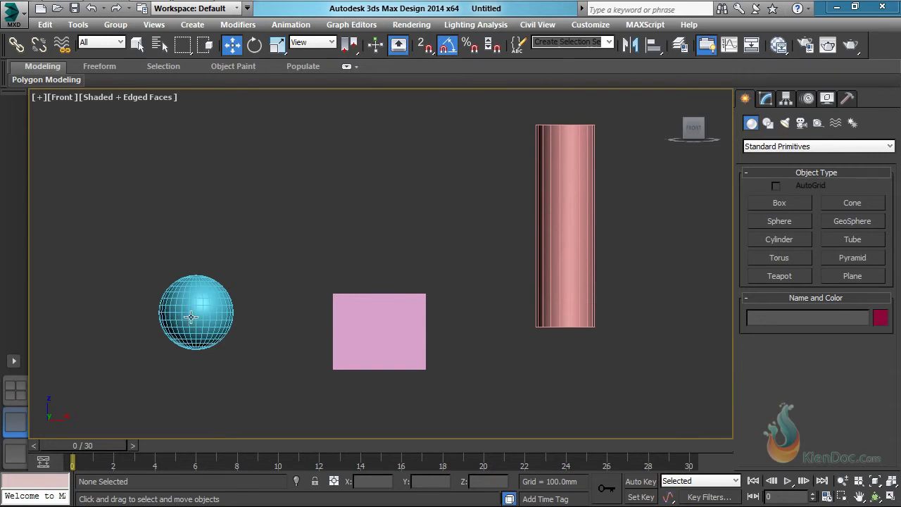
- Examine the sphere, pink box and cylinder in the Front and Perspective views, selecting the box and cylinder to check their pivots
click(233, 331)
click(374, 346)
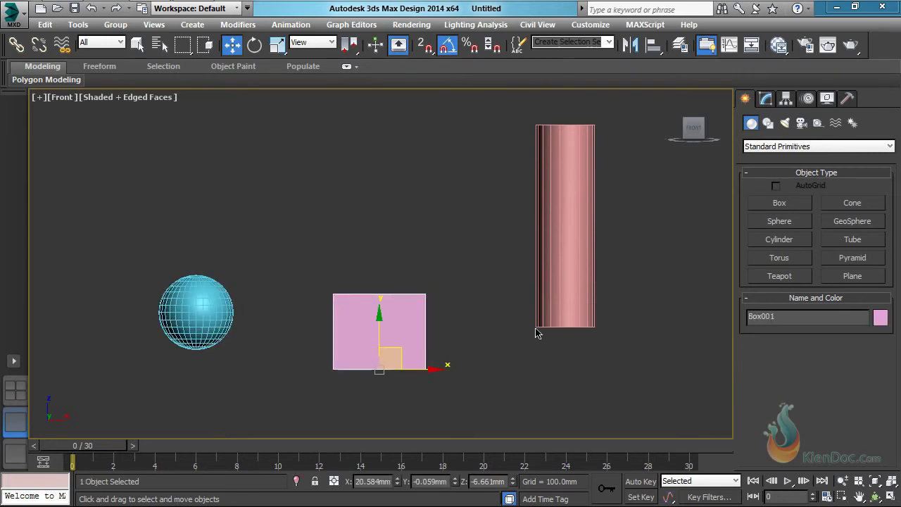
click(566, 267)
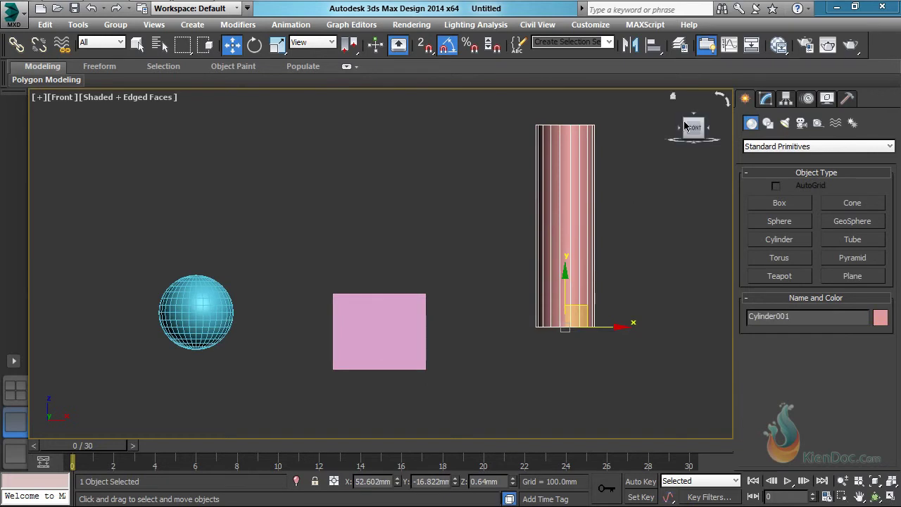
click(669, 99)
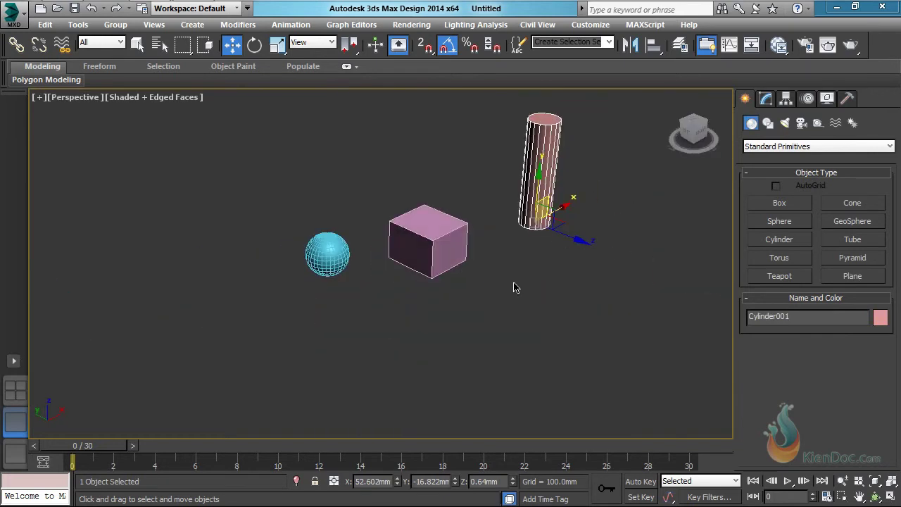
click(89, 98)
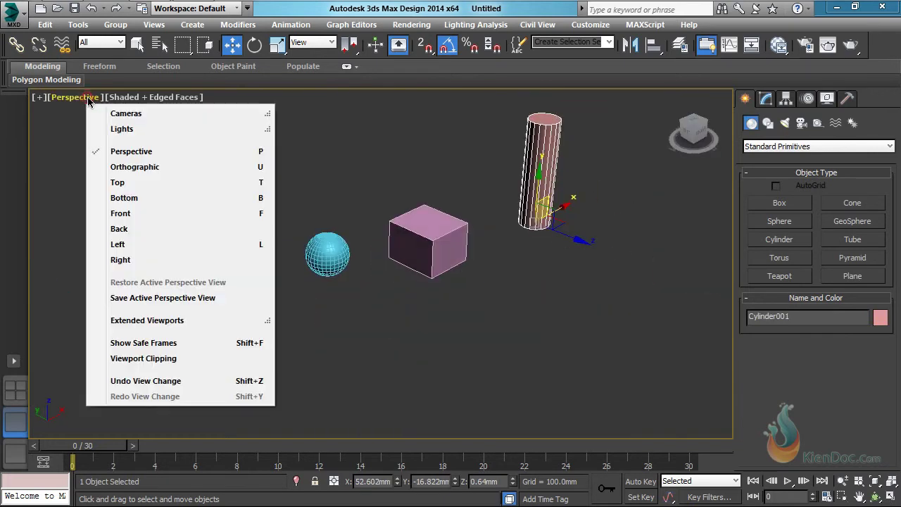
click(138, 215)
scroll(388, 251, down, 4)
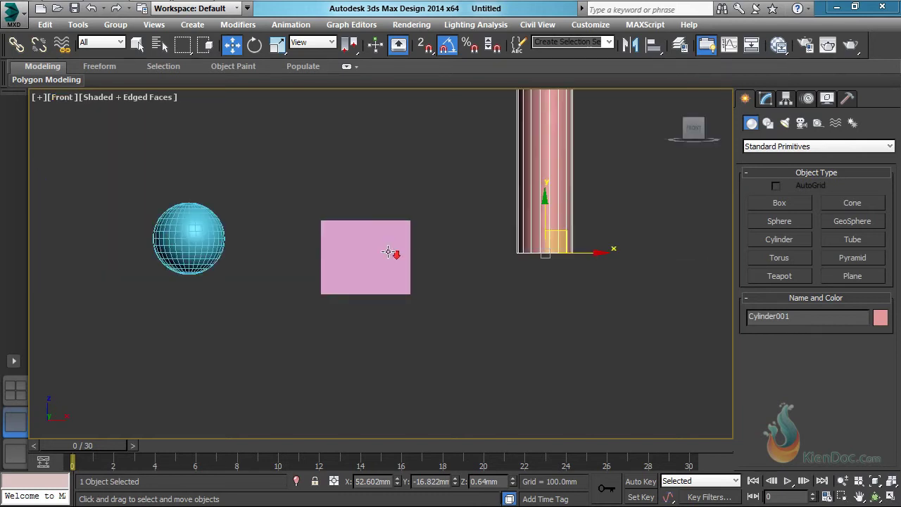
middle_drag(388, 251, 400, 301)
scroll(400, 302, up, 4)
click(471, 263)
click(551, 267)
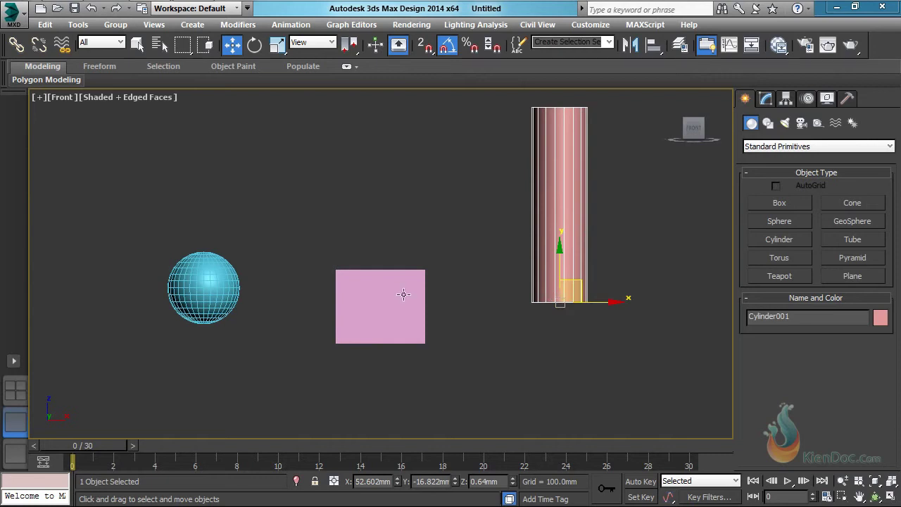
click(377, 287)
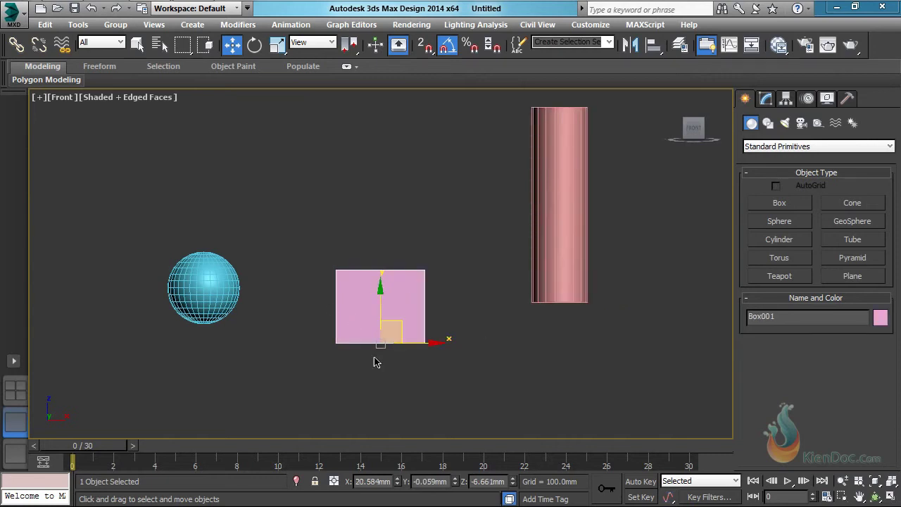
- Try to align the sphere with the pink box pivot to pivot, testing the X, Y and Z positions, and cancel
click(185, 285)
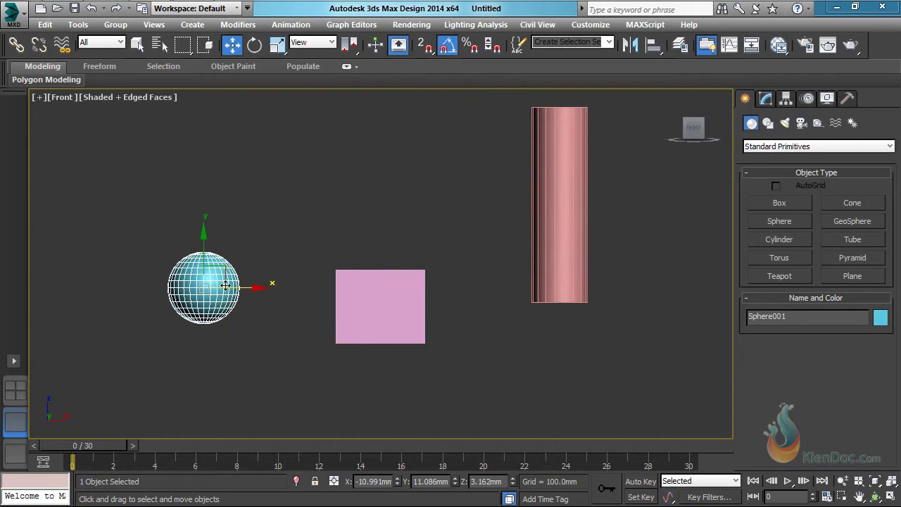
middle_drag(303, 270, 339, 266)
middle_drag(448, 269, 433, 281)
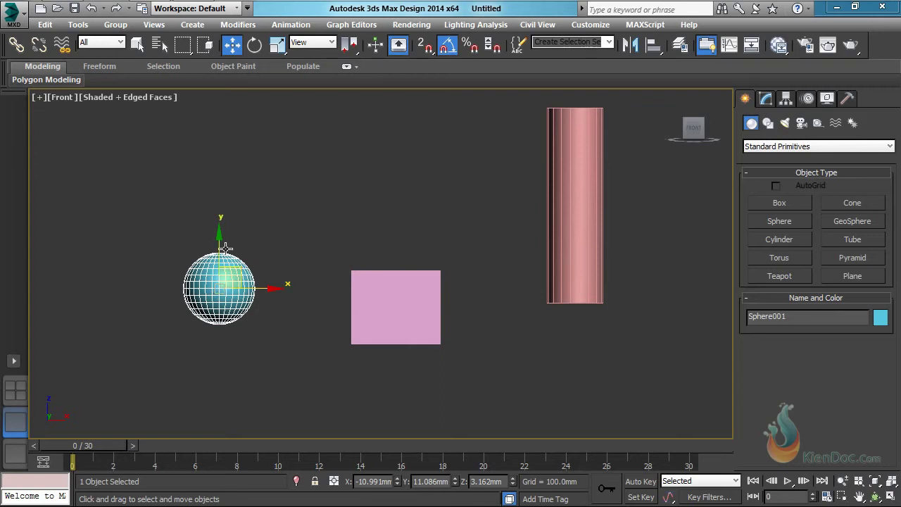
click(652, 48)
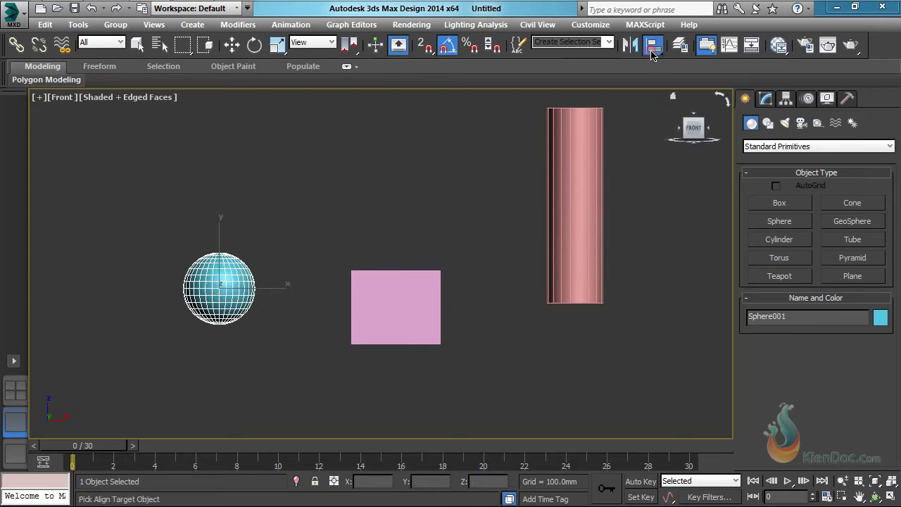
click(389, 302)
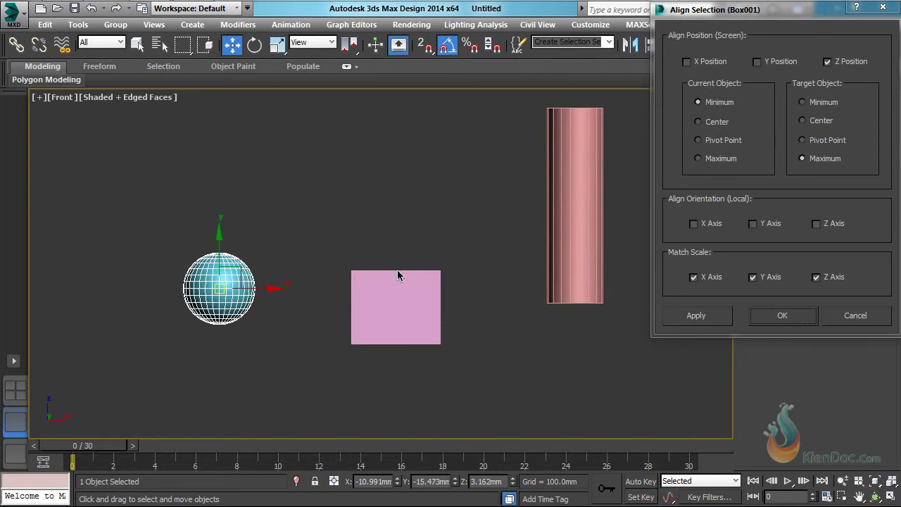
click(720, 142)
click(824, 140)
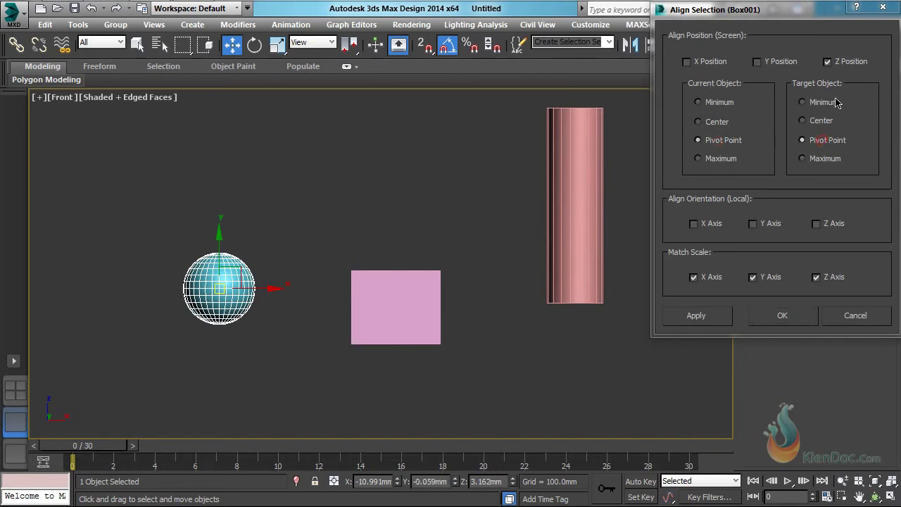
click(839, 60)
click(688, 62)
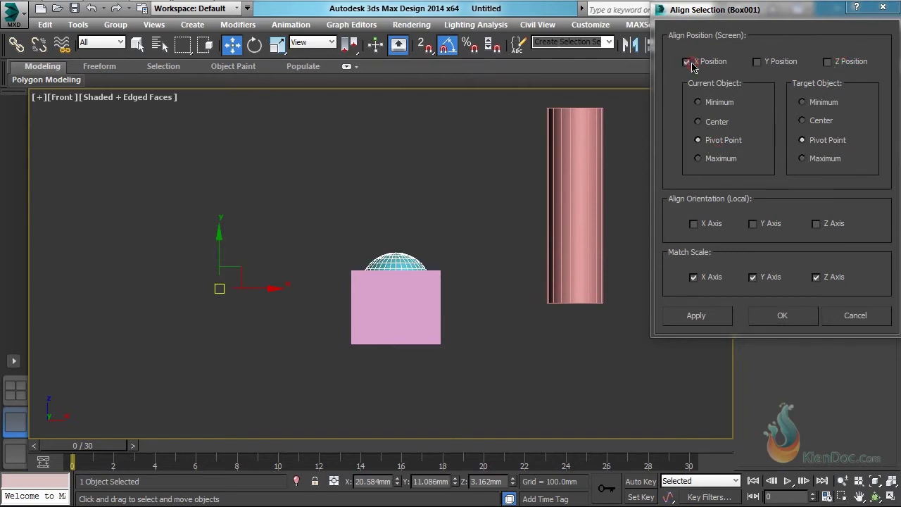
click(759, 62)
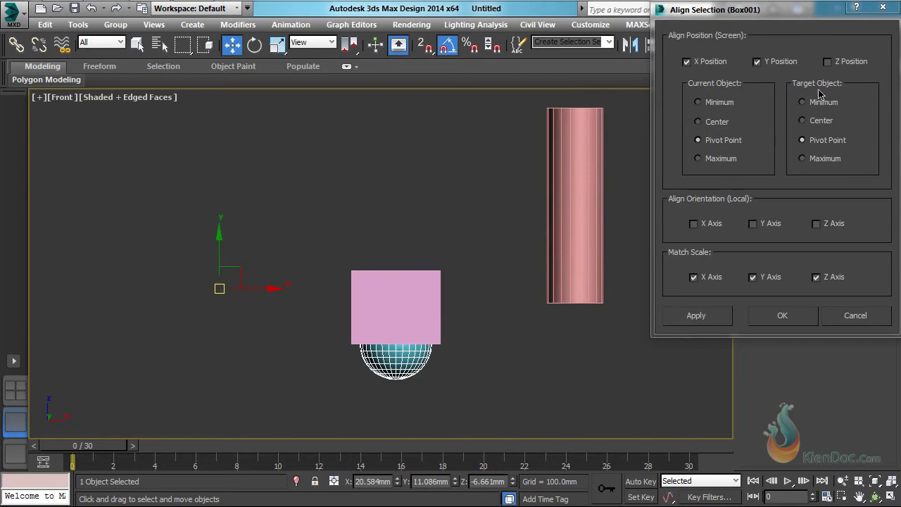
click(836, 62)
click(837, 63)
click(759, 62)
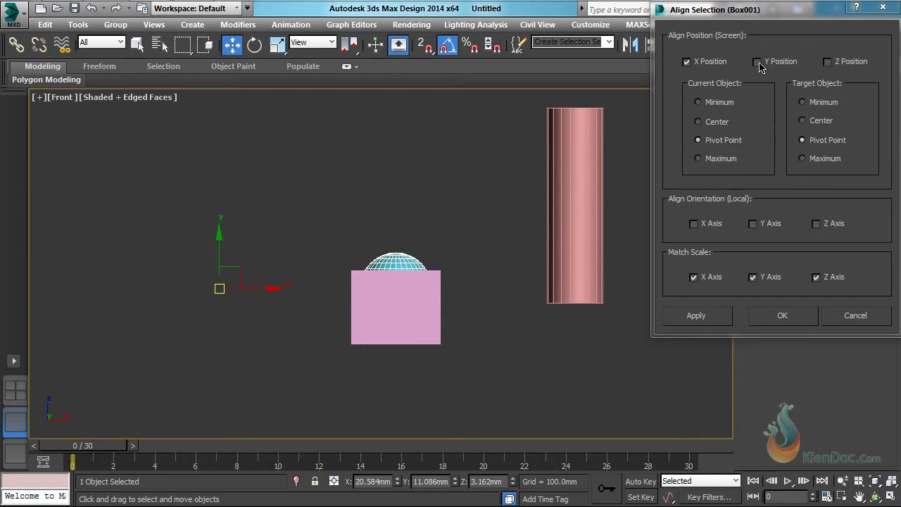
click(688, 61)
click(855, 316)
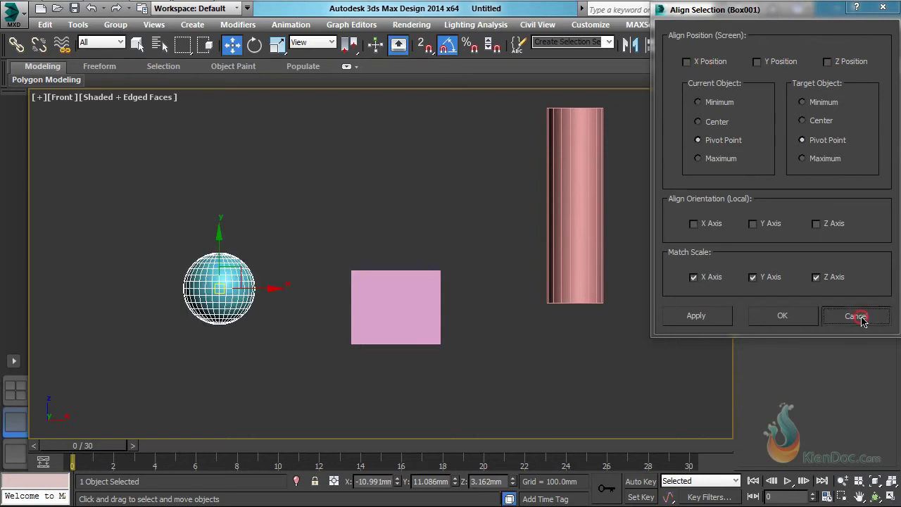
- Move the cylinder to about Y -25.9 mm and the sphere to about Y -34.1 mm, then return to the Front view
click(573, 218)
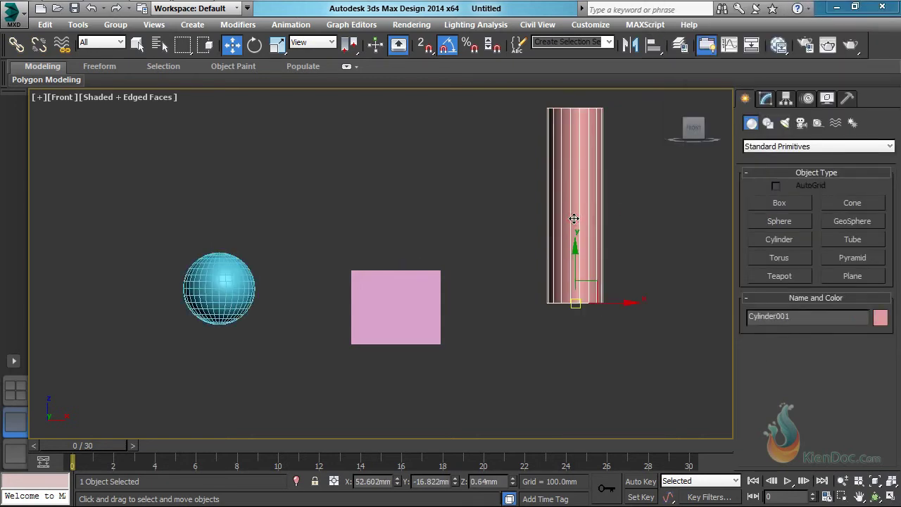
drag(694, 127, 505, 183)
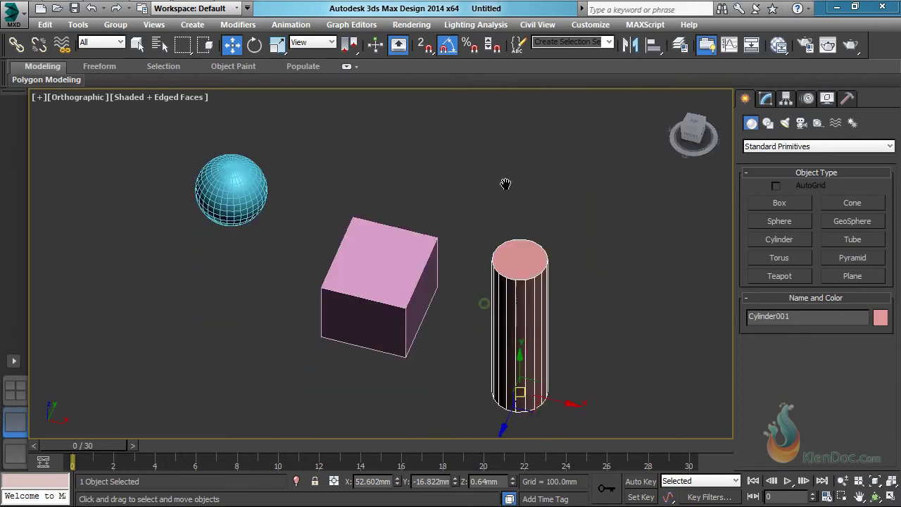
middle_drag(506, 184, 513, 140)
drag(533, 321, 532, 345)
click(234, 173)
drag(254, 111, 175, 288)
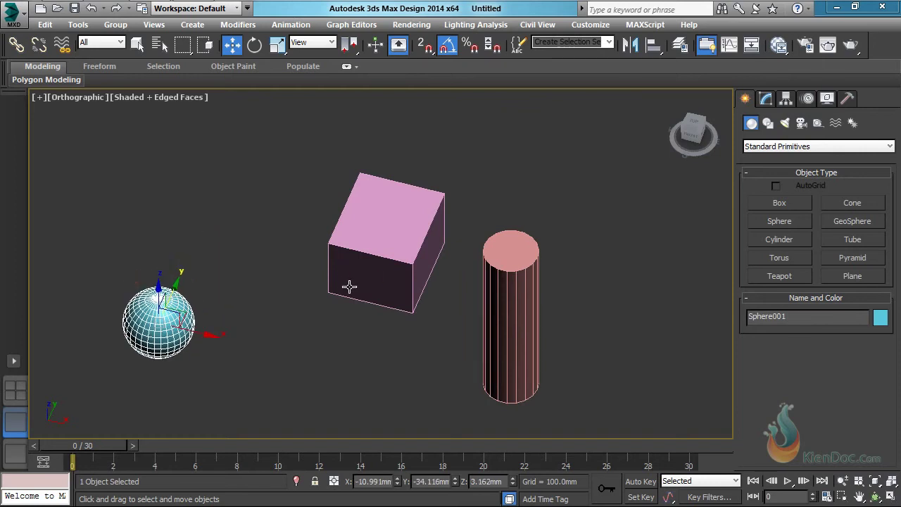
key(f)
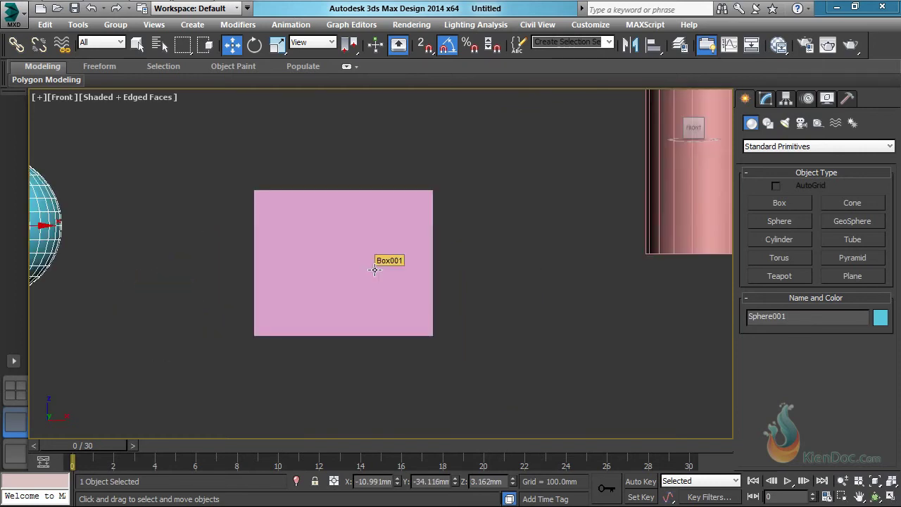
scroll(374, 270, down, 4)
middle_drag(374, 268, 392, 298)
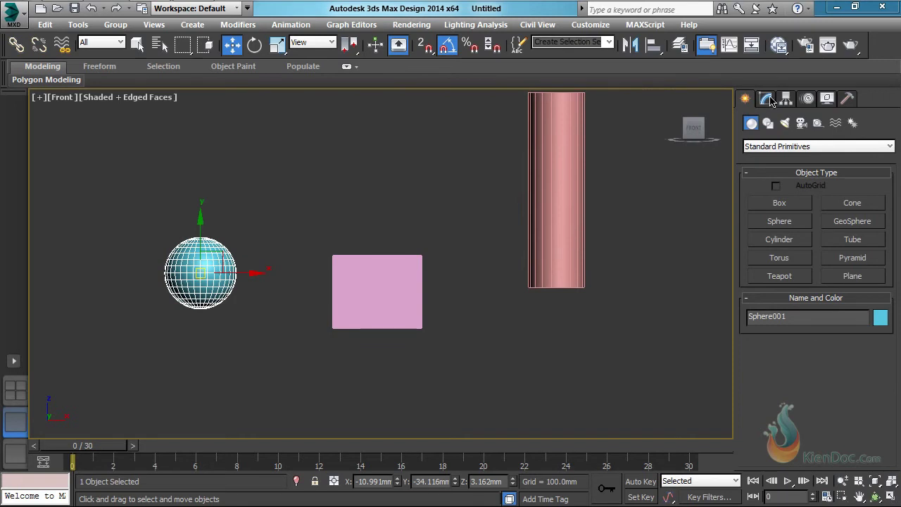
click(654, 44)
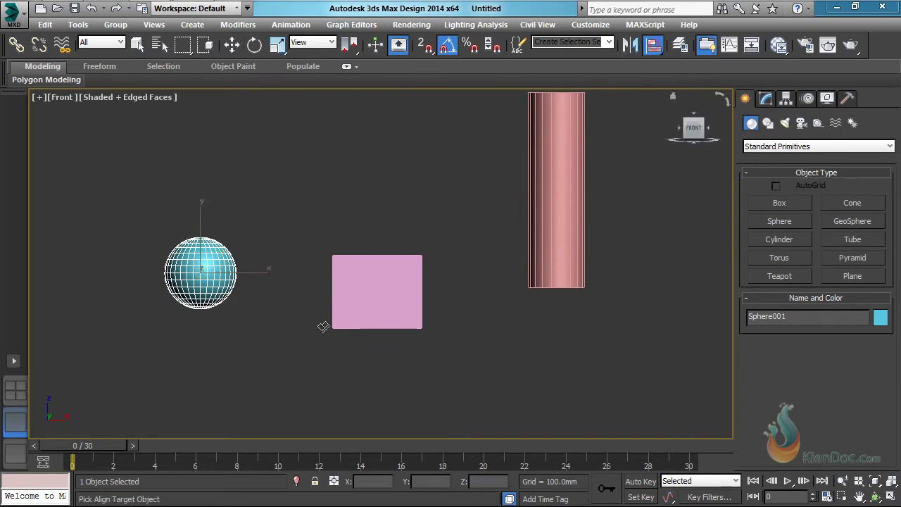
click(378, 296)
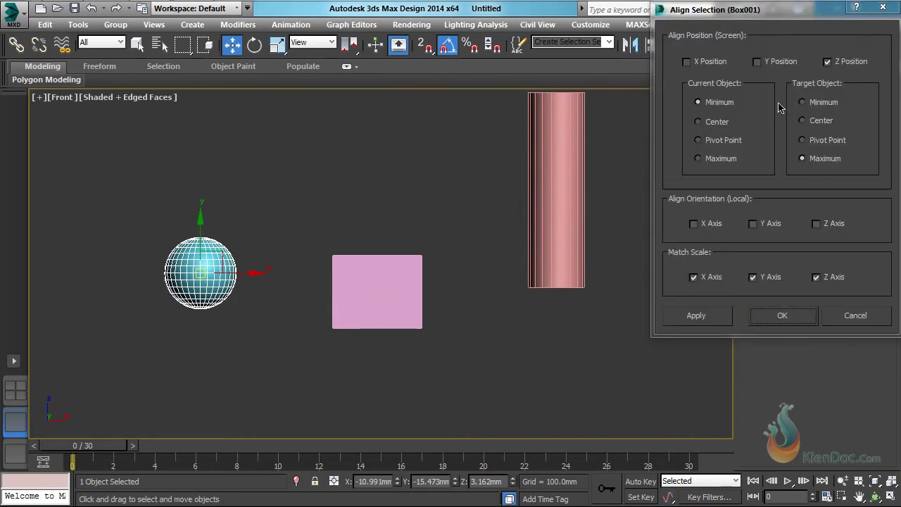
click(883, 7)
- Select the sphere and the pink box in turn to compare where their pivot points sit
click(432, 148)
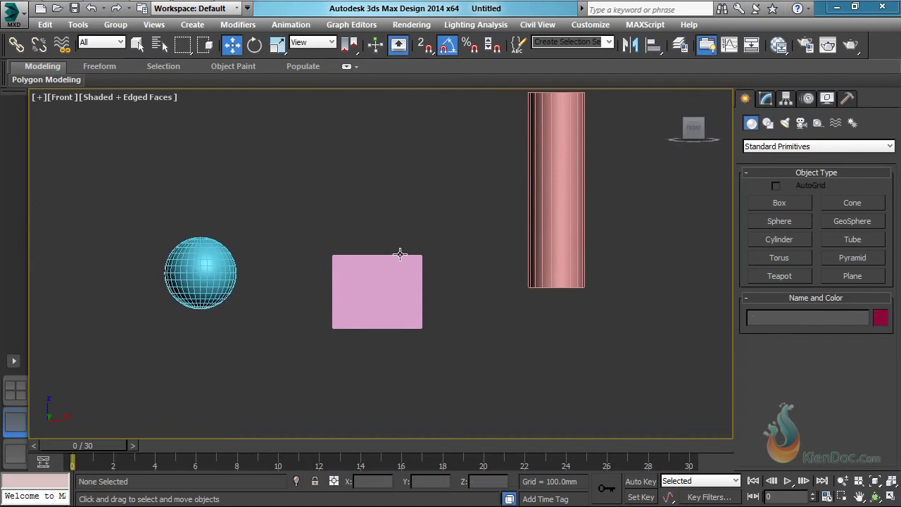
click(208, 268)
click(412, 306)
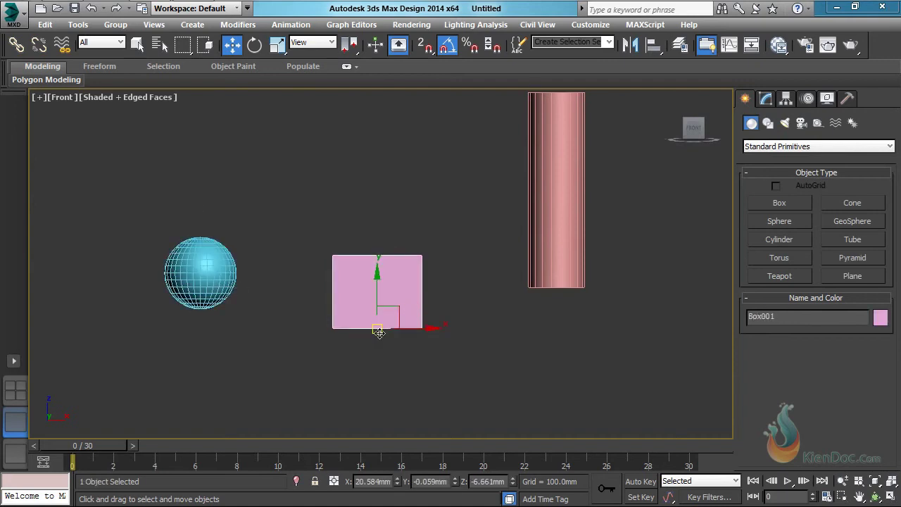
click(206, 278)
click(372, 326)
- Align the sphere to the pink box on Y Position only, matching Pivot Point to Pivot Point
click(188, 263)
click(653, 43)
click(373, 276)
click(829, 62)
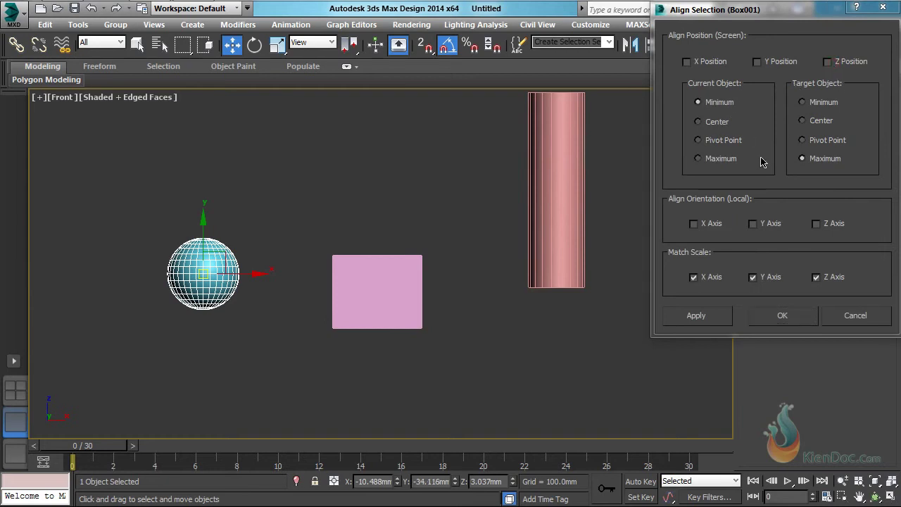
click(716, 140)
click(811, 140)
click(758, 61)
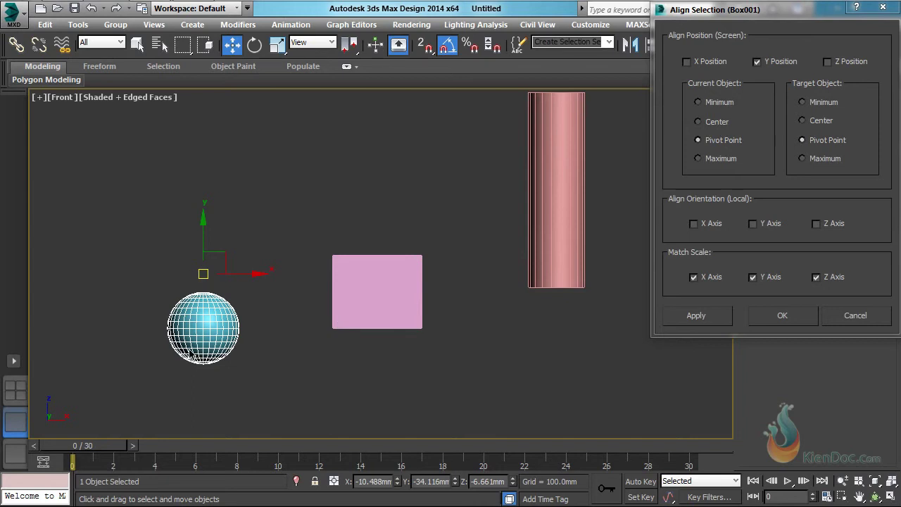
click(782, 316)
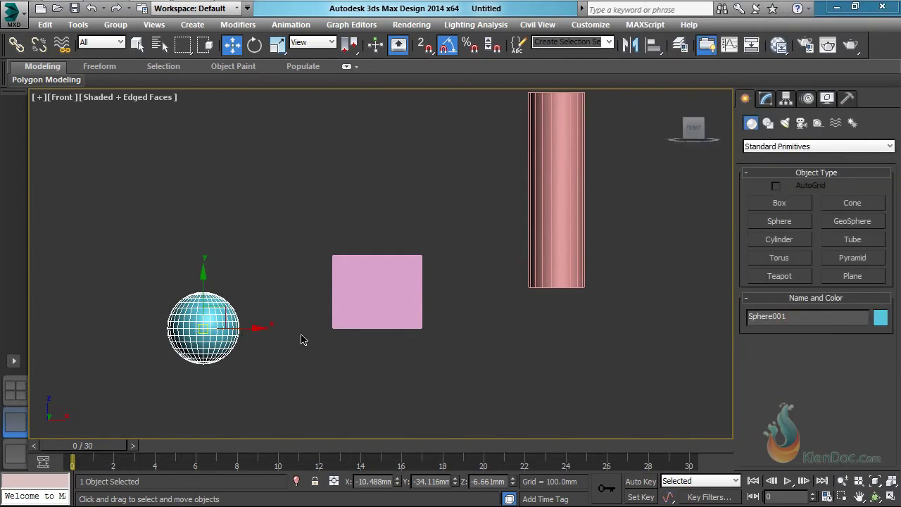
- Show the grid temporarily to check the height of the box's pivot against the sphere's pivot
key(g)
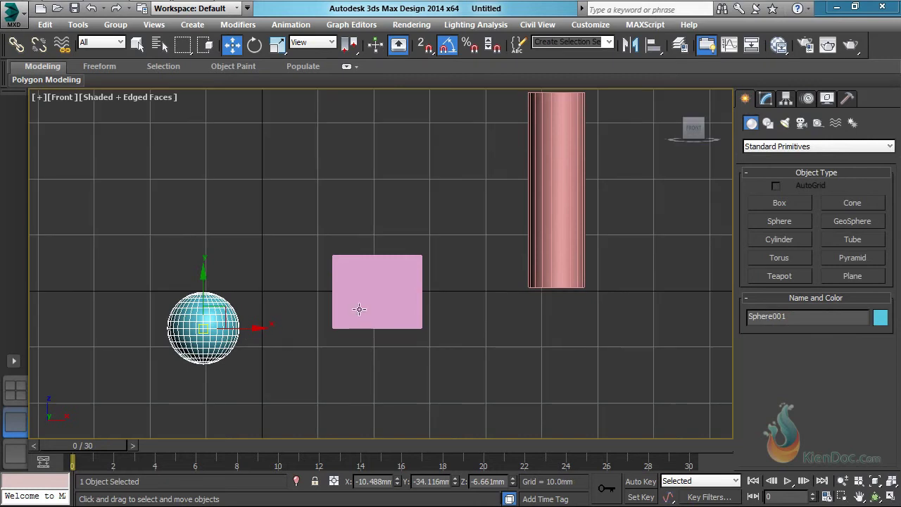
click(359, 309)
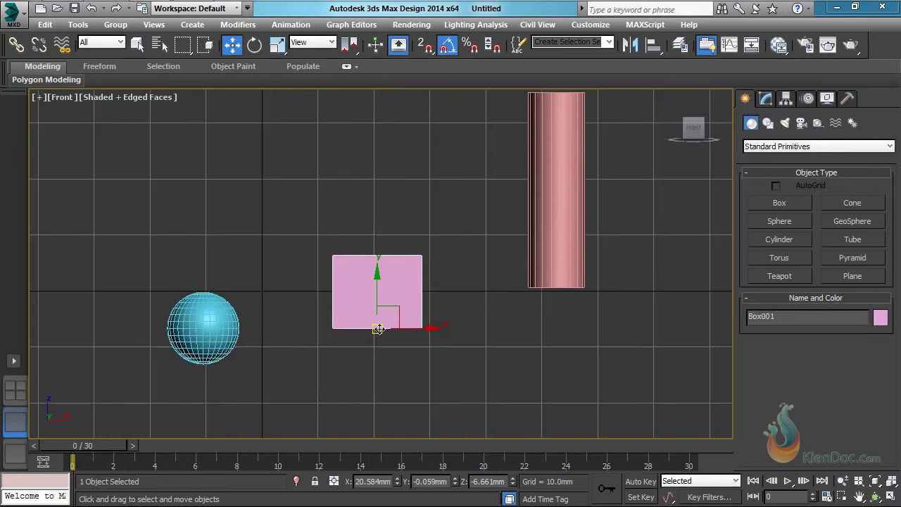
click(208, 326)
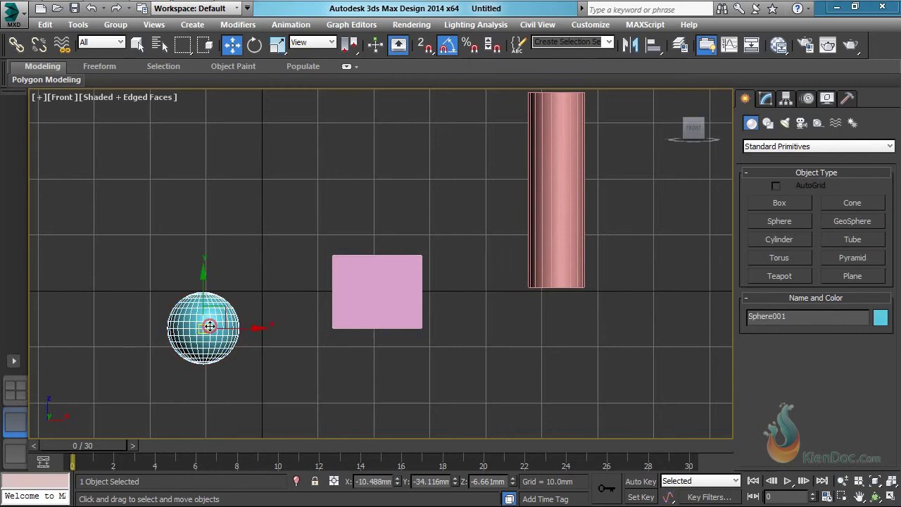
key(g)
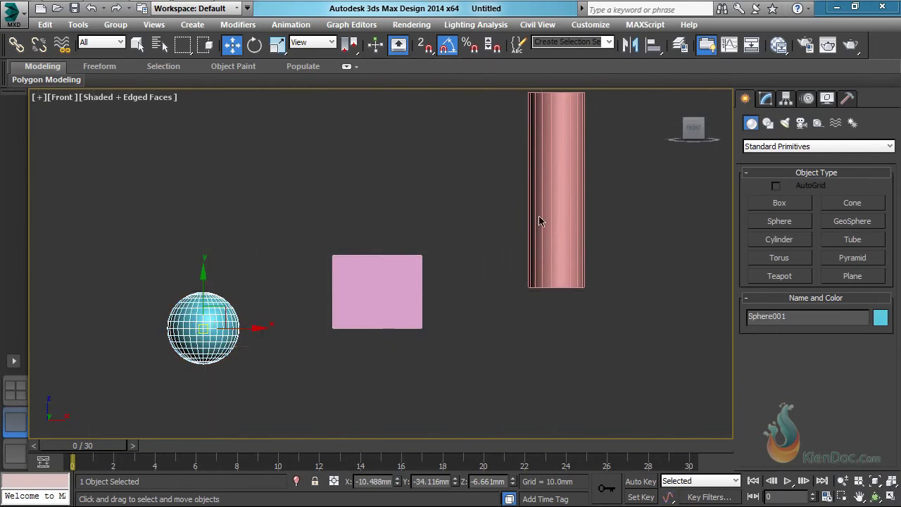
- Align the cylinder to the pink box on Y Position only, matching Pivot Point to Pivot Point
click(555, 180)
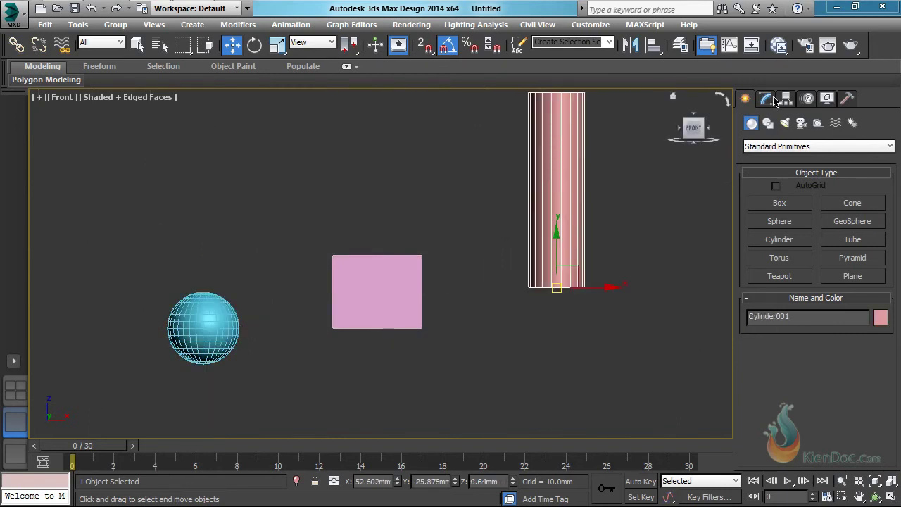
click(653, 44)
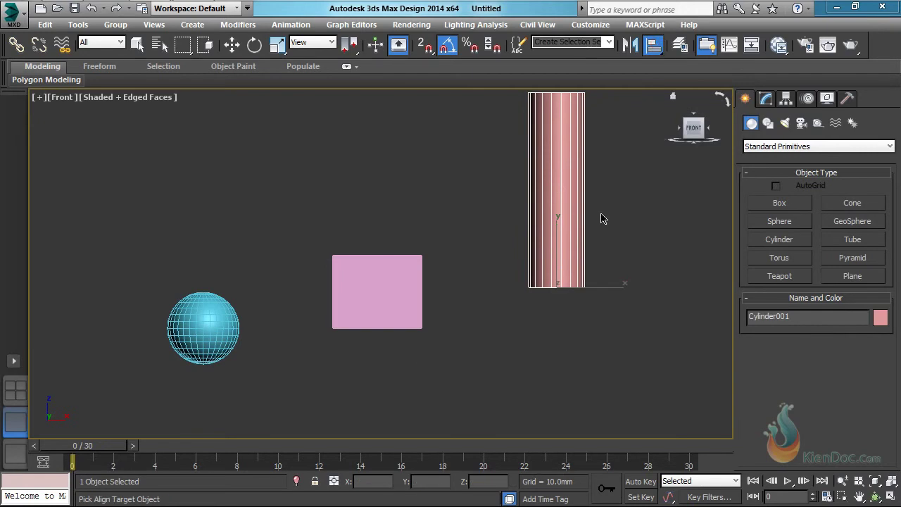
click(354, 280)
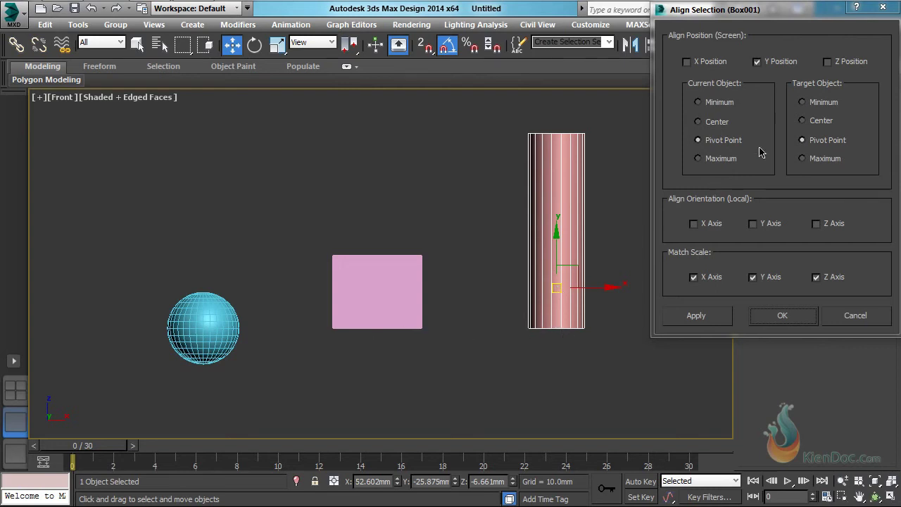
click(785, 318)
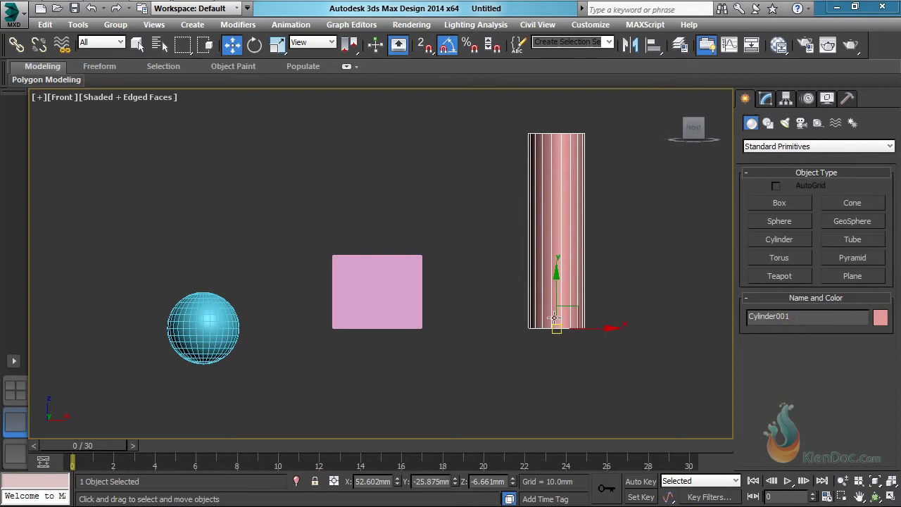
click(392, 302)
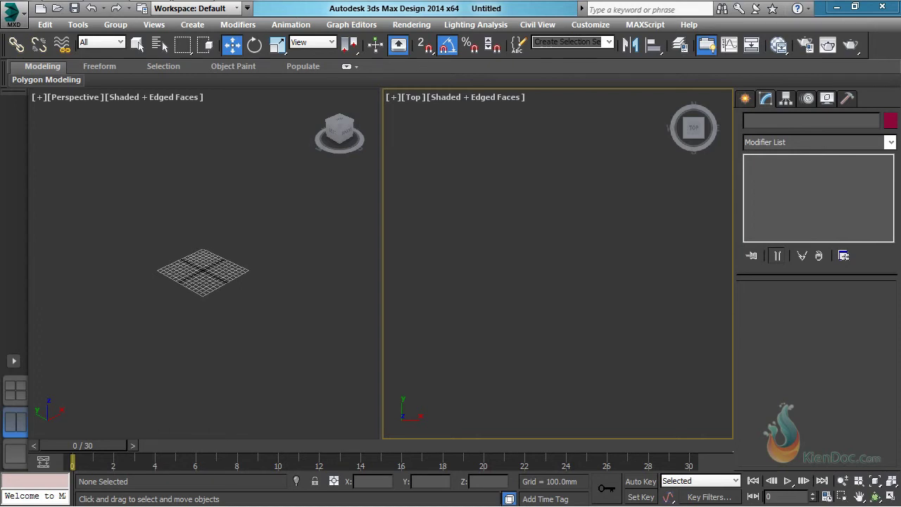
- Create an Extended Primitives ChamferBox in the Top view, about 1300 mm long, 1481 mm wide and 277 mm high with a 64 mm fillet
click(739, 98)
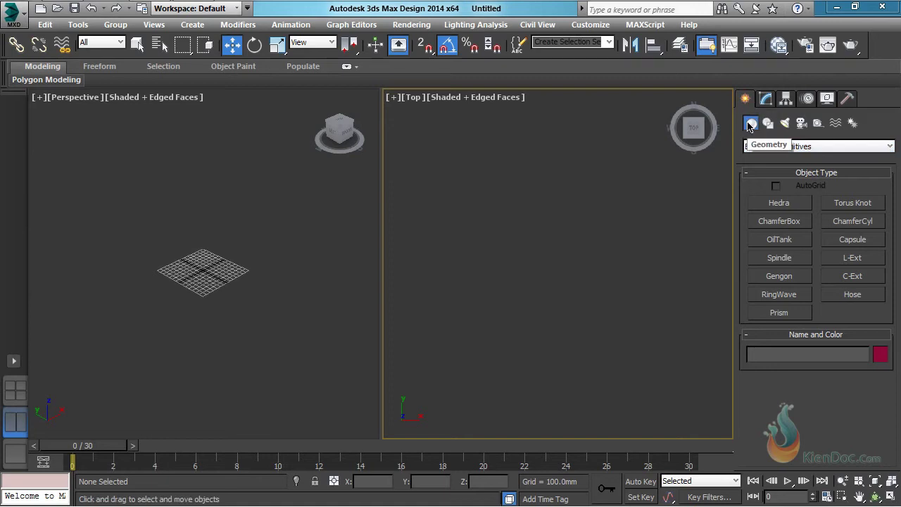
click(764, 147)
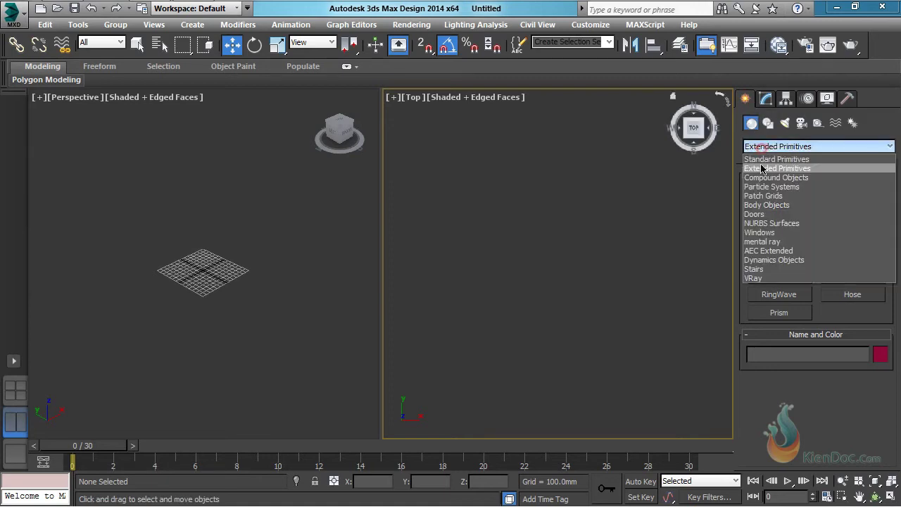
click(769, 169)
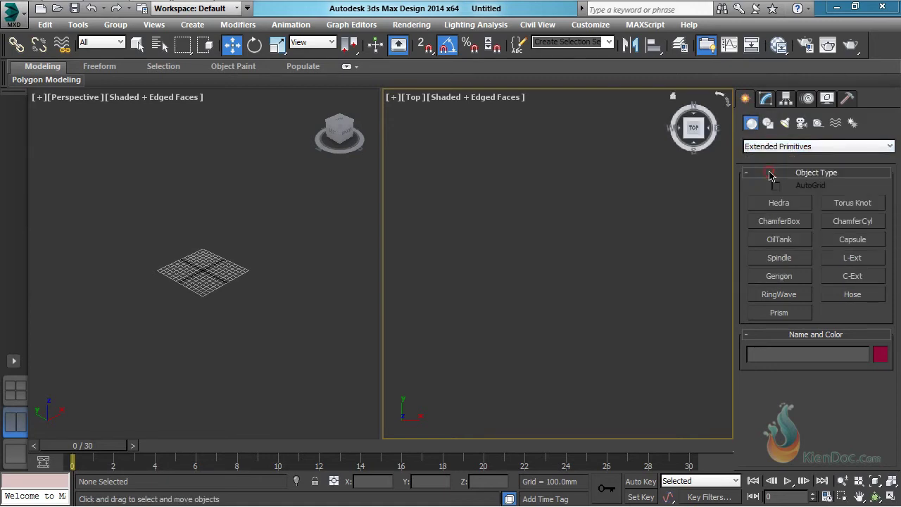
click(787, 223)
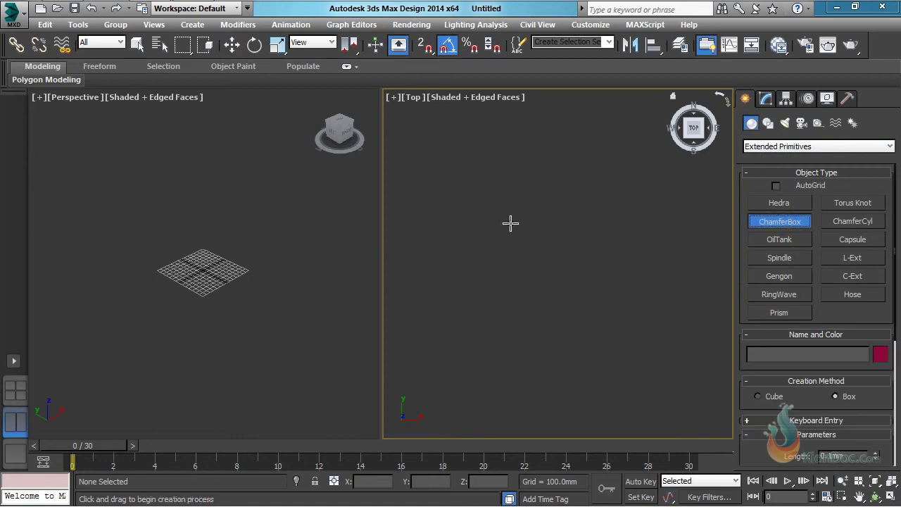
drag(509, 221, 608, 307)
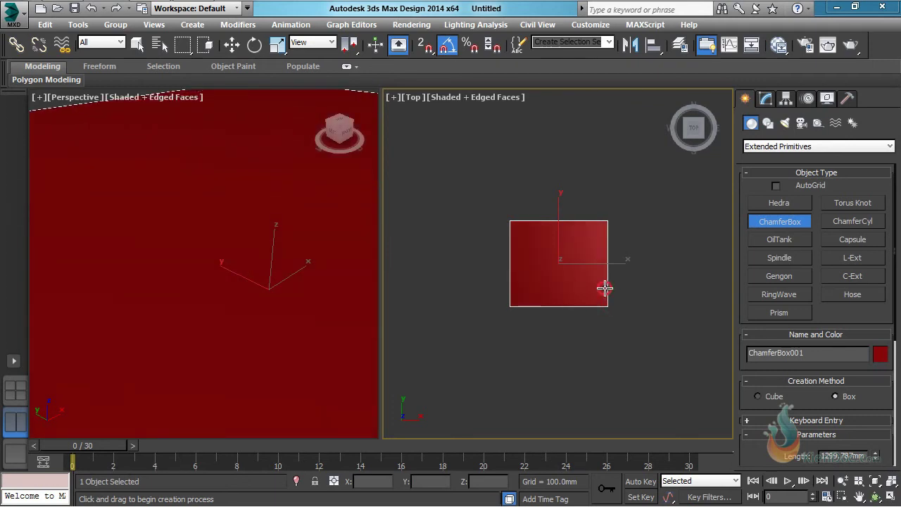
click(604, 286)
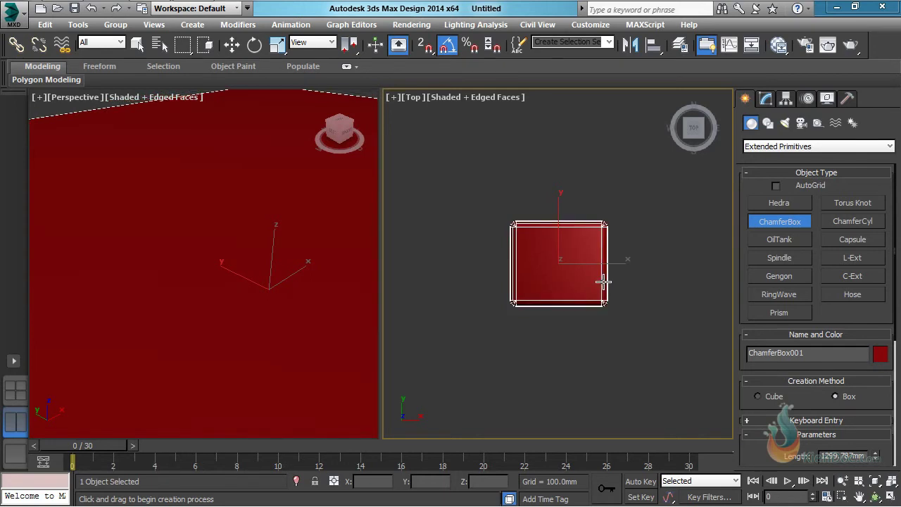
click(604, 281)
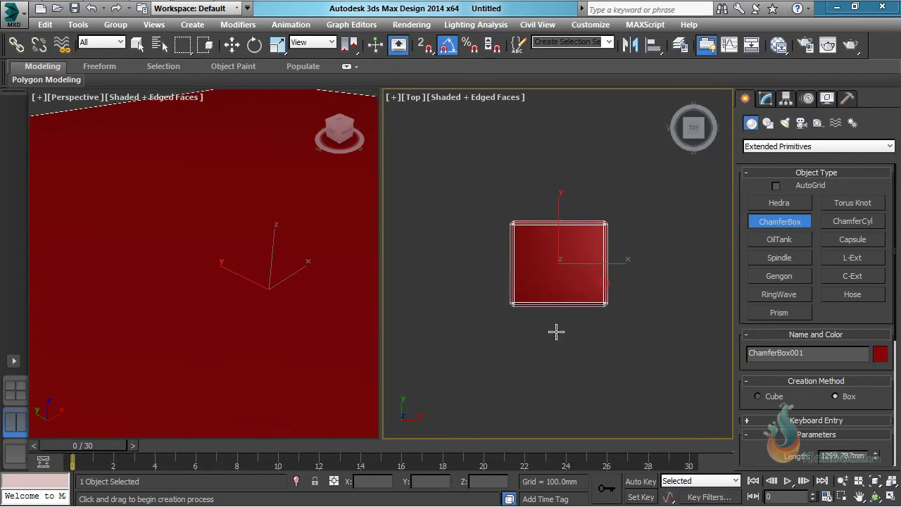
key(w)
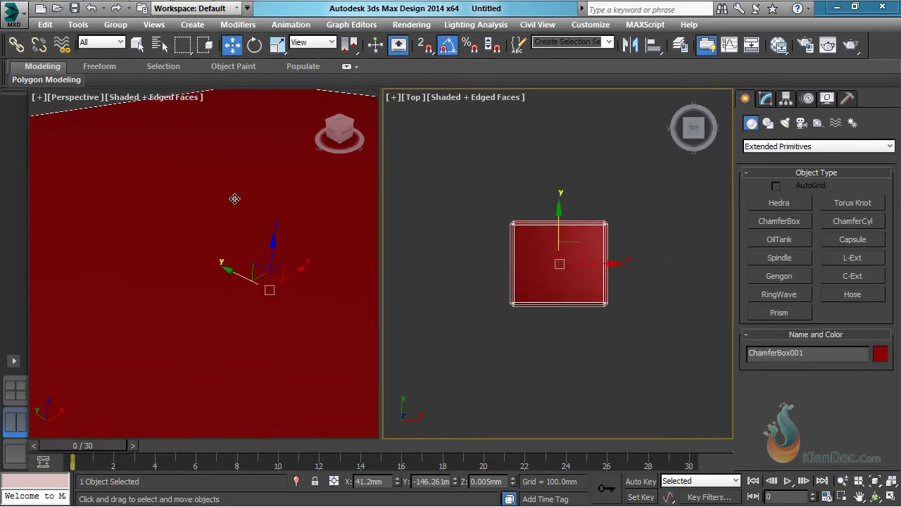
right_click(235, 254)
key(z)
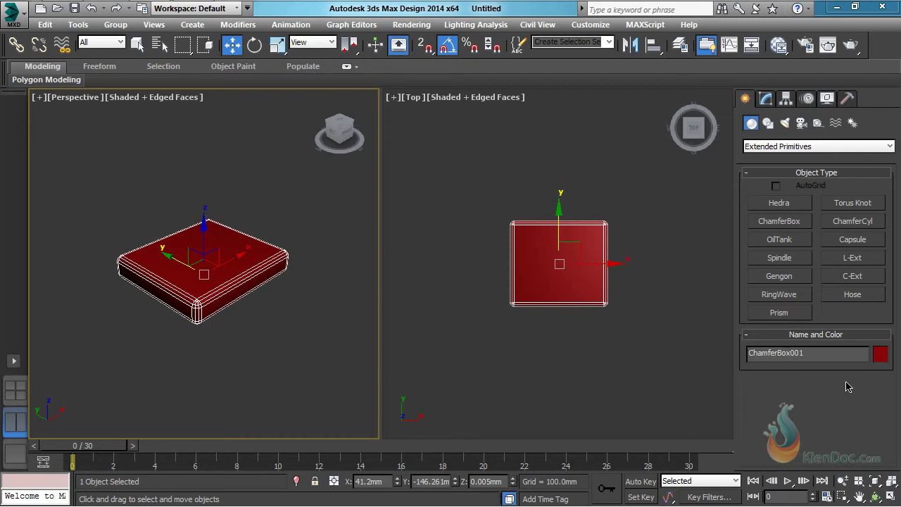
- Change the chamfer box's object color to the dark golden yellow in the 3ds Max palette
click(880, 355)
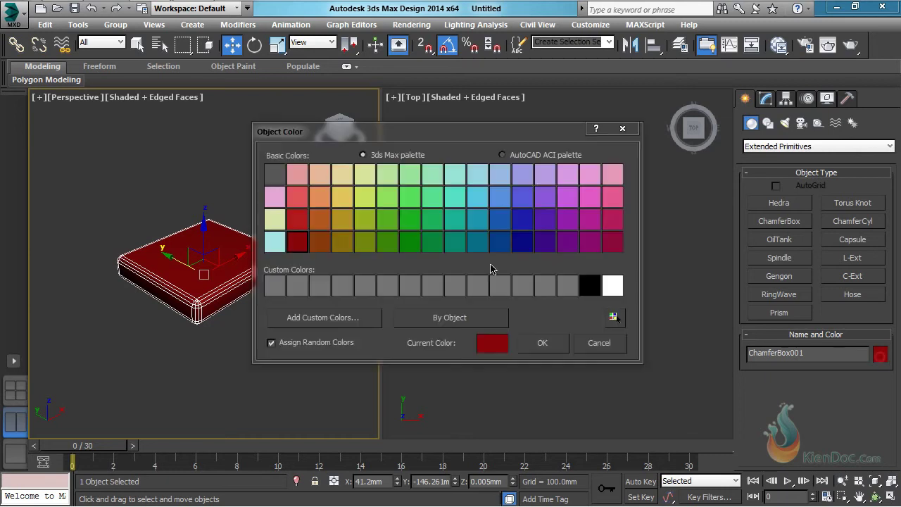
click(343, 223)
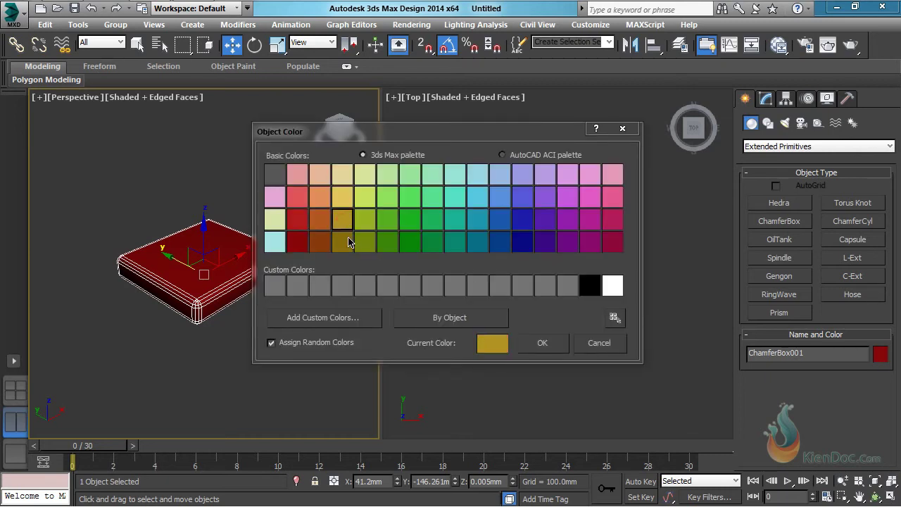
click(533, 346)
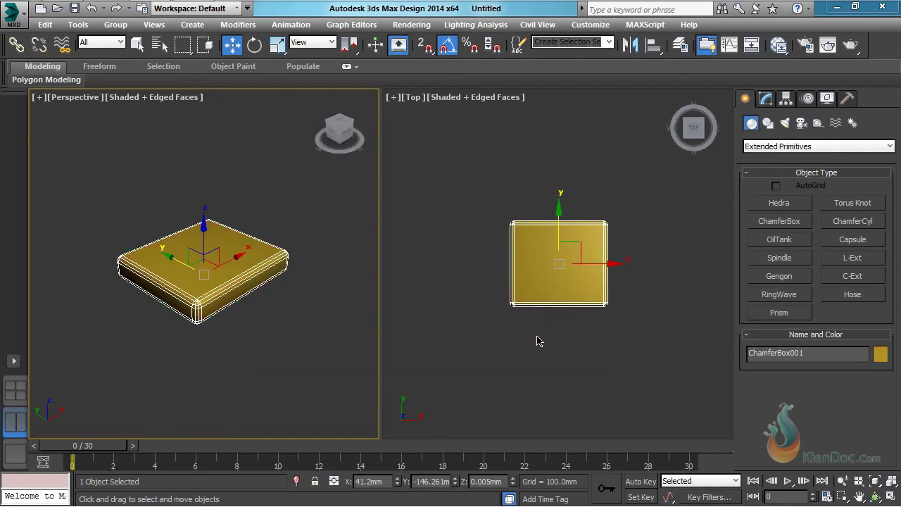
- Set the yellow chamfer box's length and width to 400 mm, height to 100 mm, fillet to 20 mm and fillet segments to 5
scroll(573, 261, up, 3)
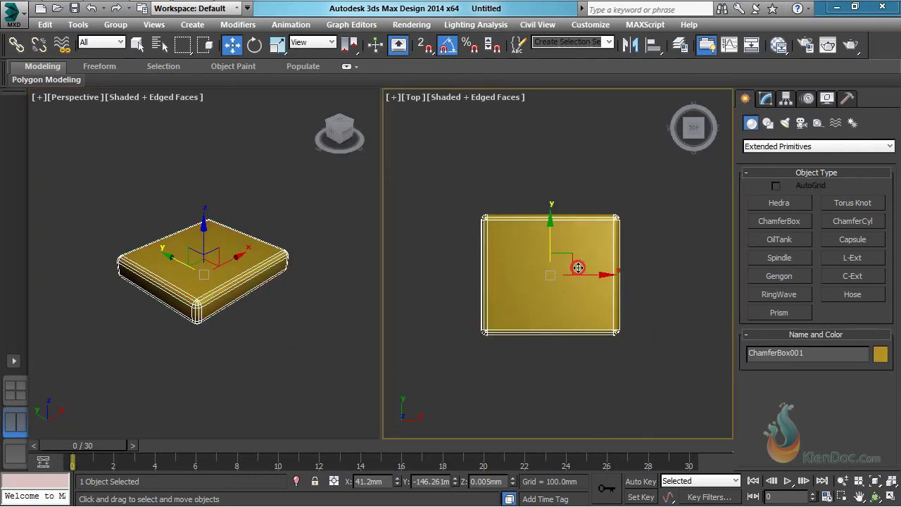
click(766, 98)
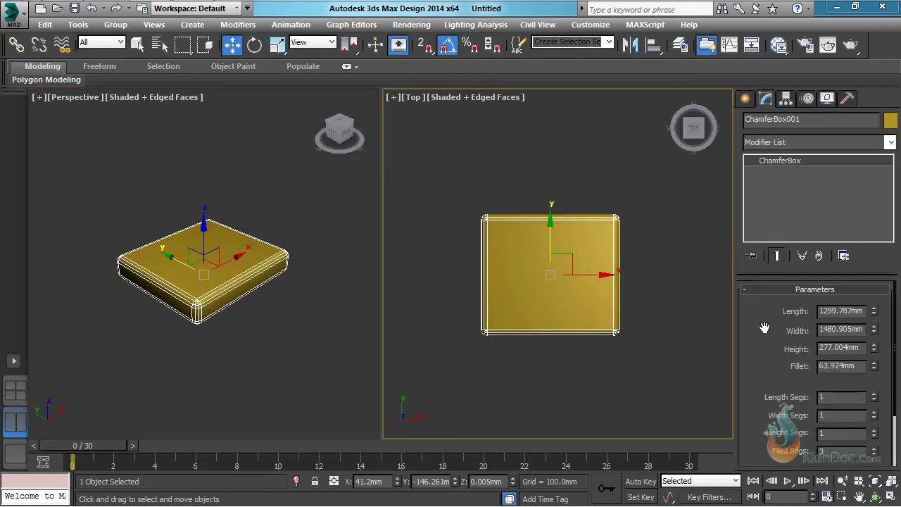
double_click(847, 311)
text(400)
double_click(834, 330)
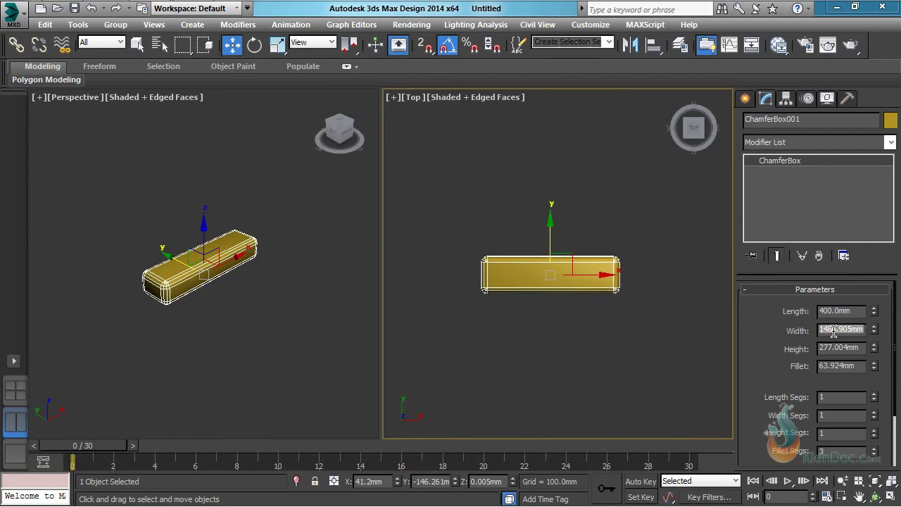
text(400)
double_click(835, 348)
text(100)
key(Tab)
text(20)
key(Return)
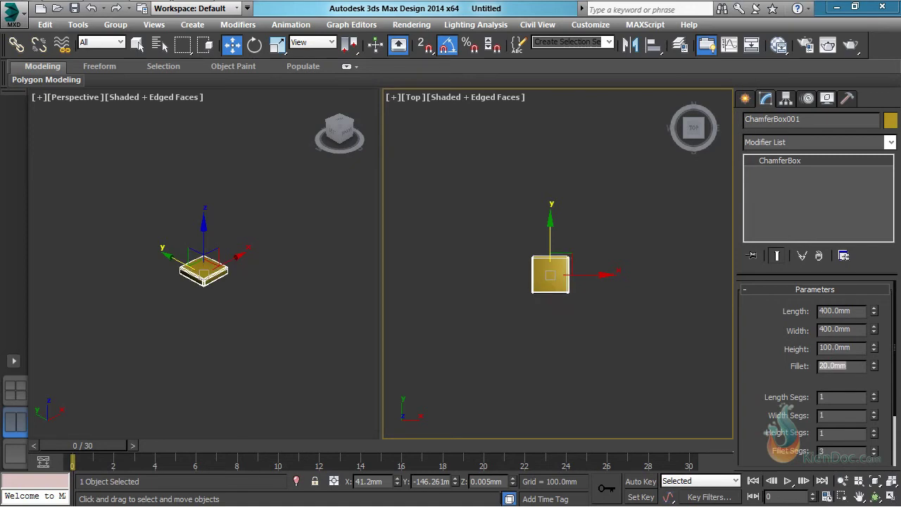
text(5)
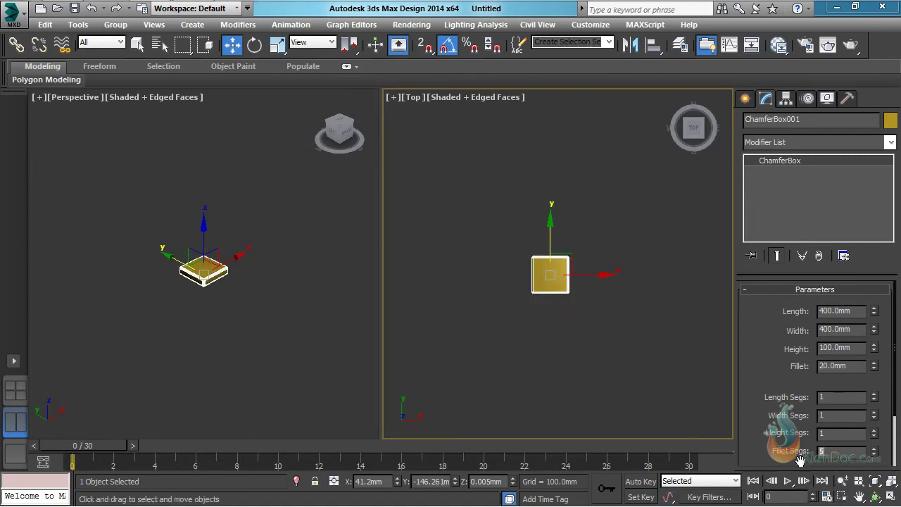
- Draw a second ChamferBox below the yellow one in the Top view, about 324 × 347 × 72 mm with an 11 mm fillet
middle_drag(127, 280, 124, 259)
scroll(124, 259, up, 5)
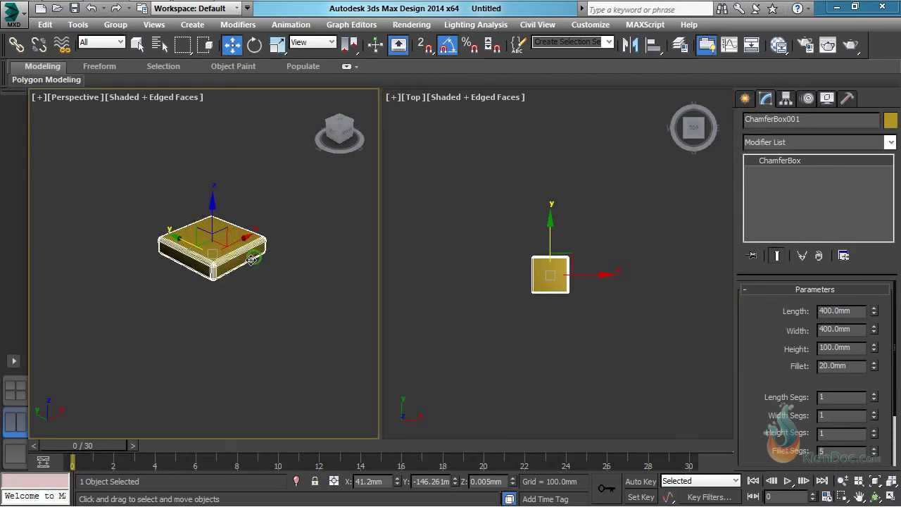
middle_drag(535, 297, 509, 217)
scroll(509, 216, up, 3)
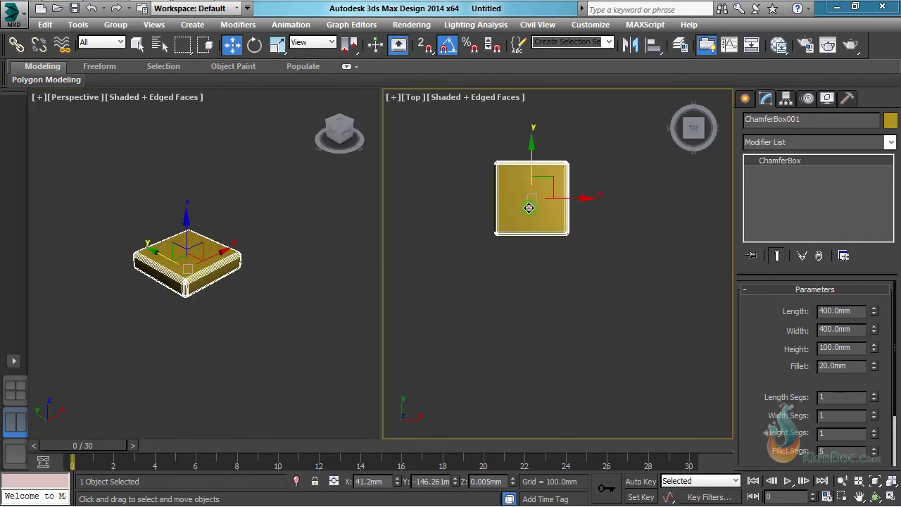
scroll(521, 218, down, 1)
middle_drag(547, 259, 575, 257)
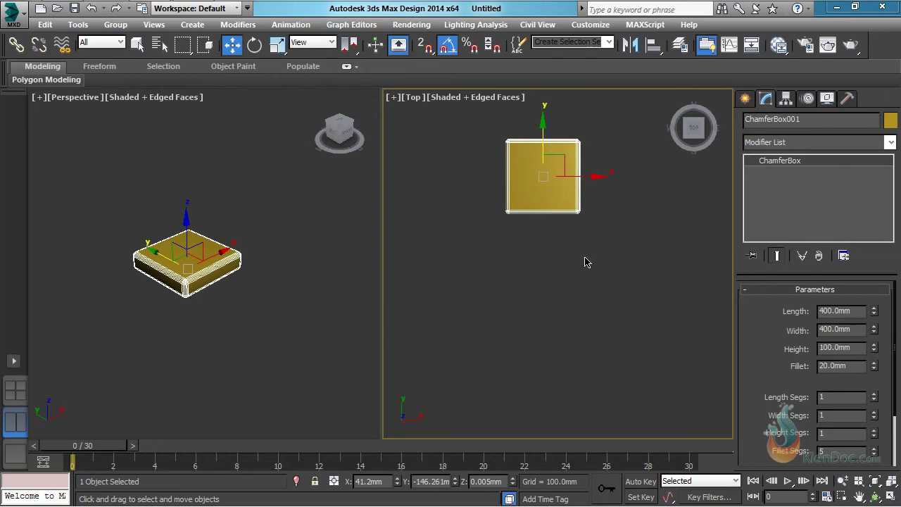
click(745, 98)
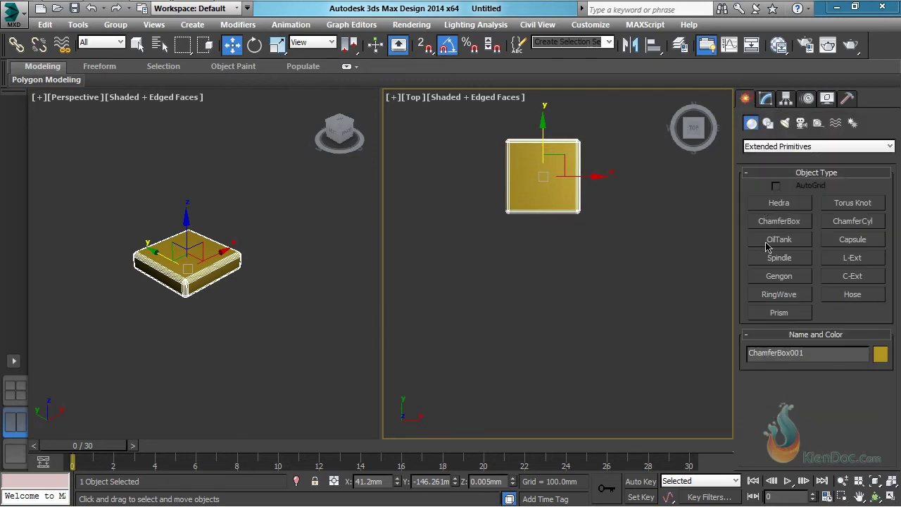
click(775, 221)
drag(515, 244, 579, 304)
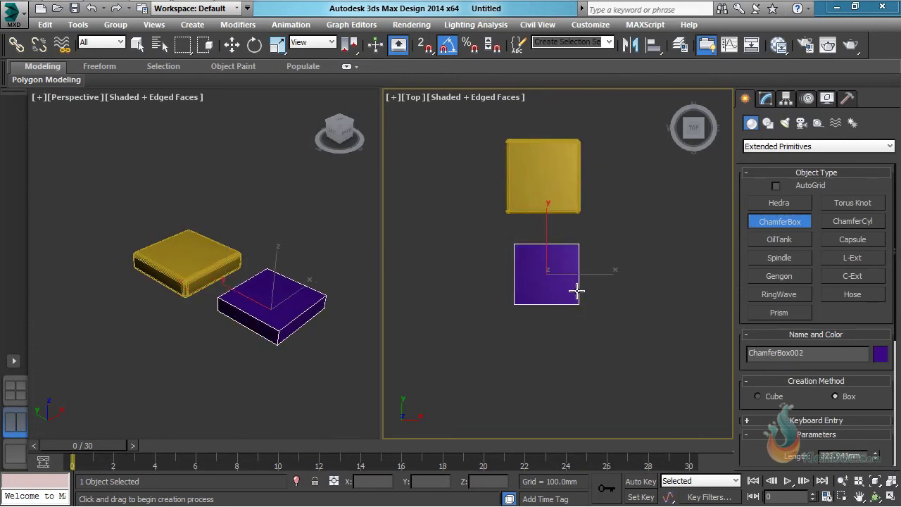
click(577, 284)
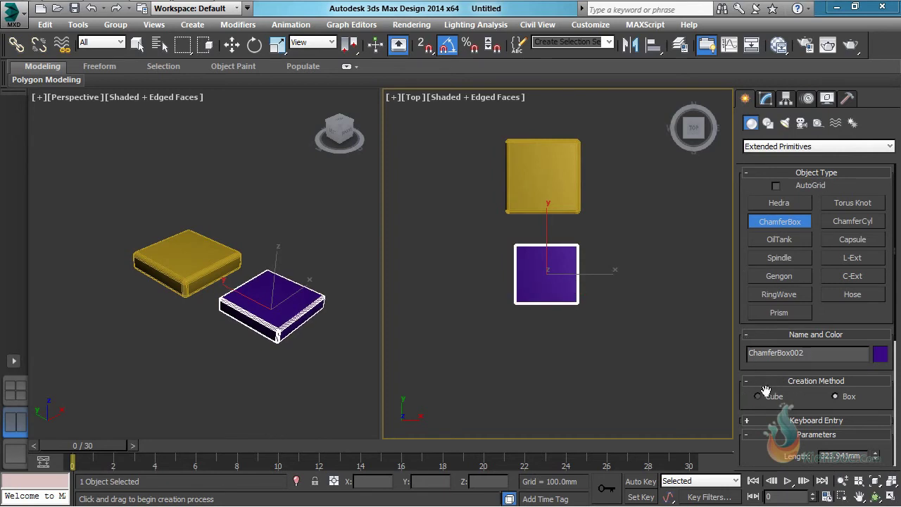
- Set the purple chamfer box's length and width to 400 mm, height to 100 mm, fillet to 20 mm and fillet segments to 5
drag(749, 398, 743, 218)
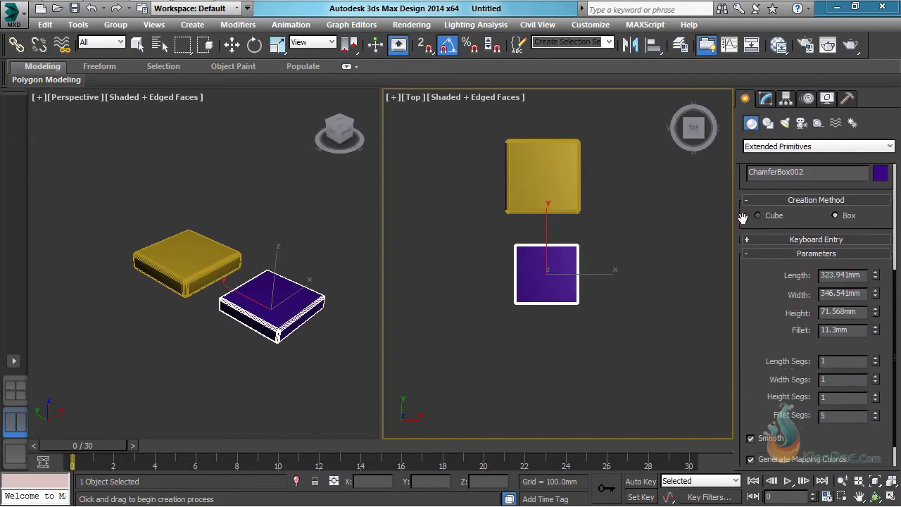
double_click(852, 281)
text(00)
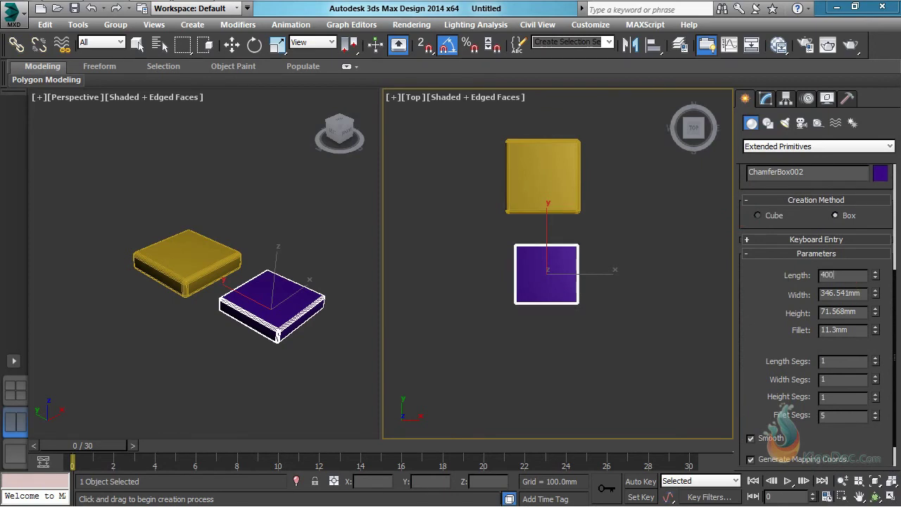
double_click(851, 292)
text(400)
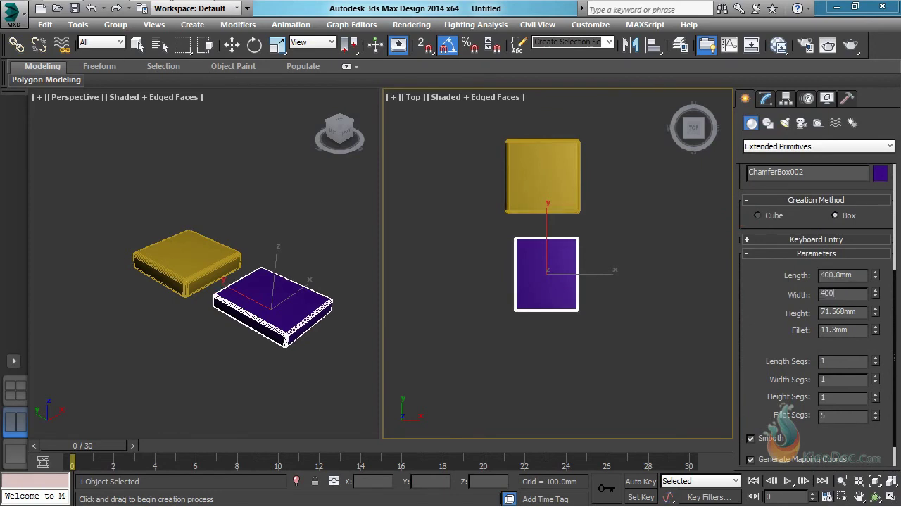
double_click(845, 311)
text(100)
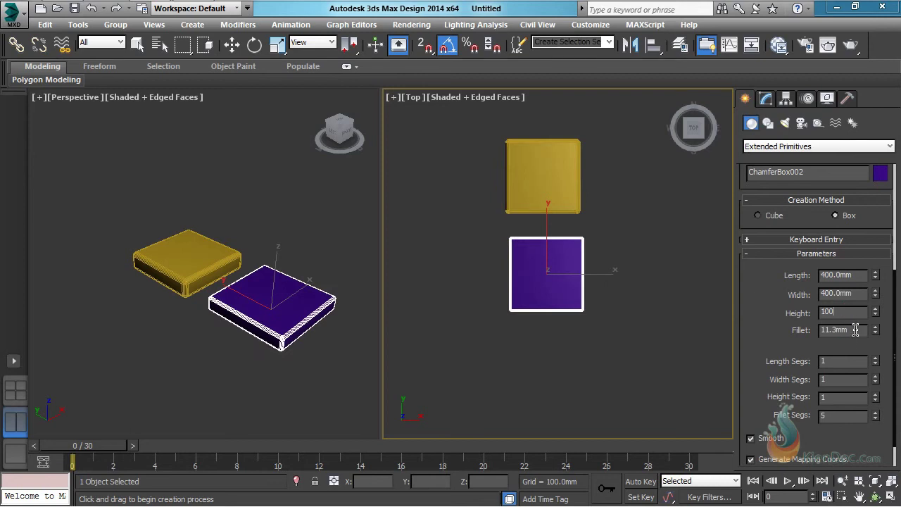
double_click(856, 331)
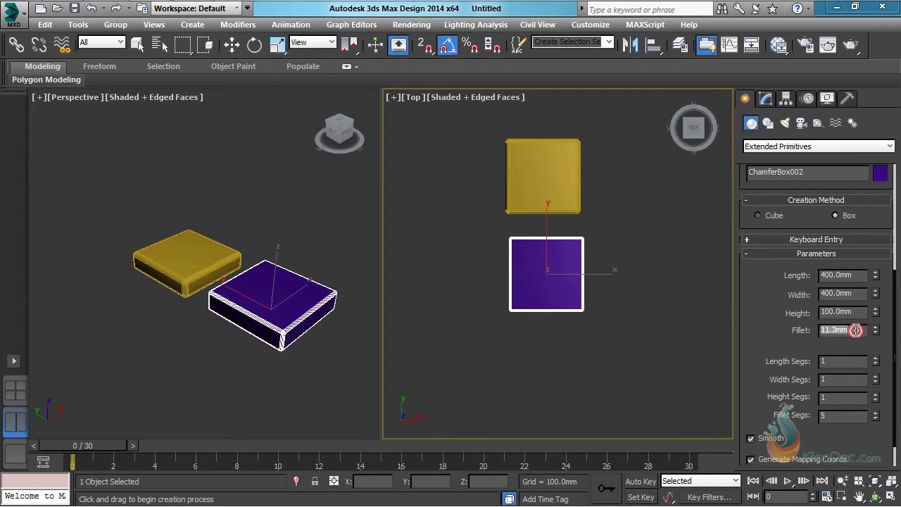
text(20)
double_click(837, 416)
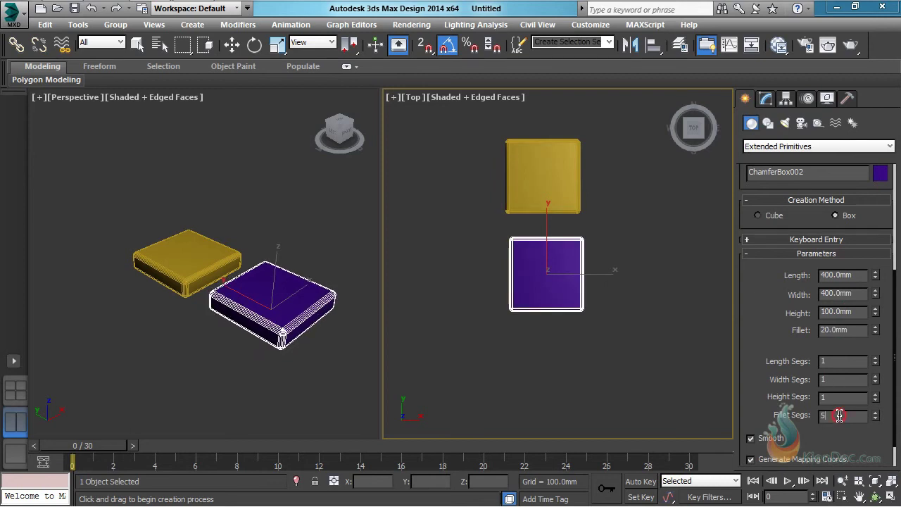
text(5)
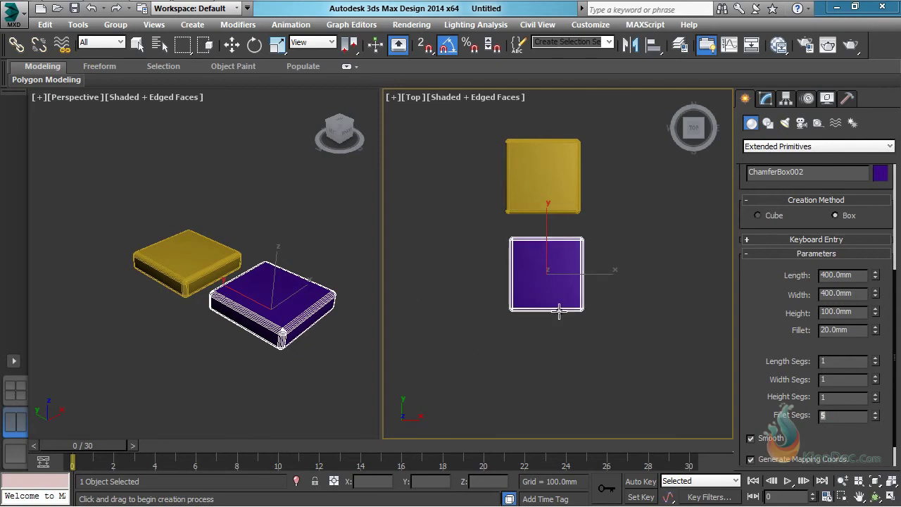
- Draw a third ChamferBox below the purple one in the Top view, about 411 mm wide and 128 mm high with a 34 mm fillet
middle_drag(557, 312, 546, 303)
middle_drag(557, 336, 541, 312)
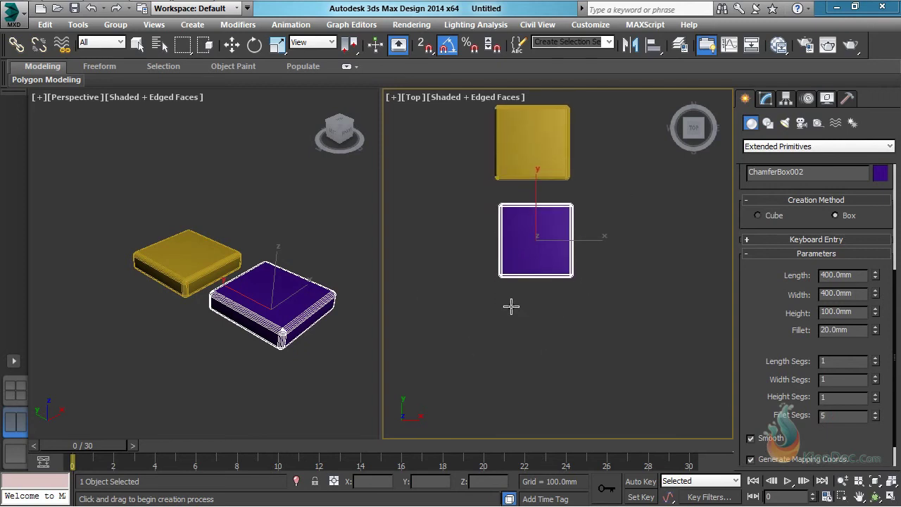
drag(504, 307, 580, 383)
click(575, 362)
- Set the green chamfer box's length and width to 400 mm, height to 100 mm and fillet to 20 mm
double_click(843, 275)
text(400)
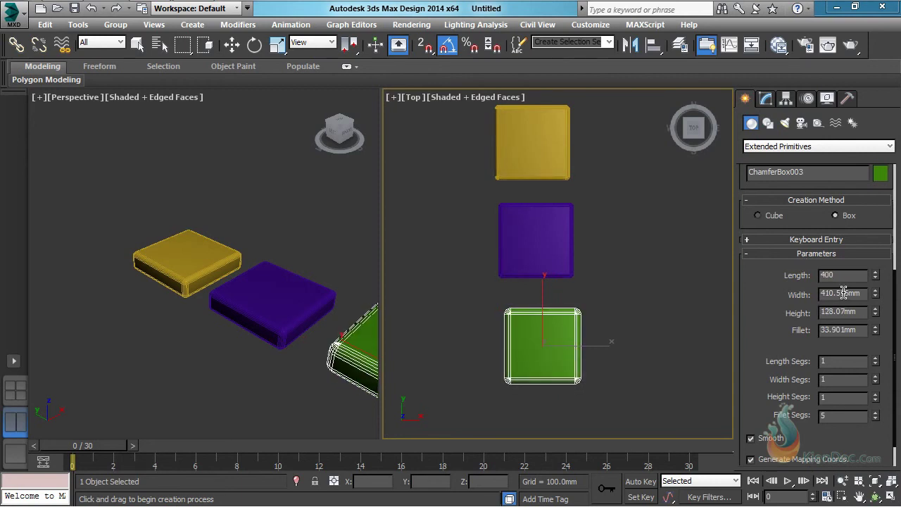
double_click(844, 293)
text(400)
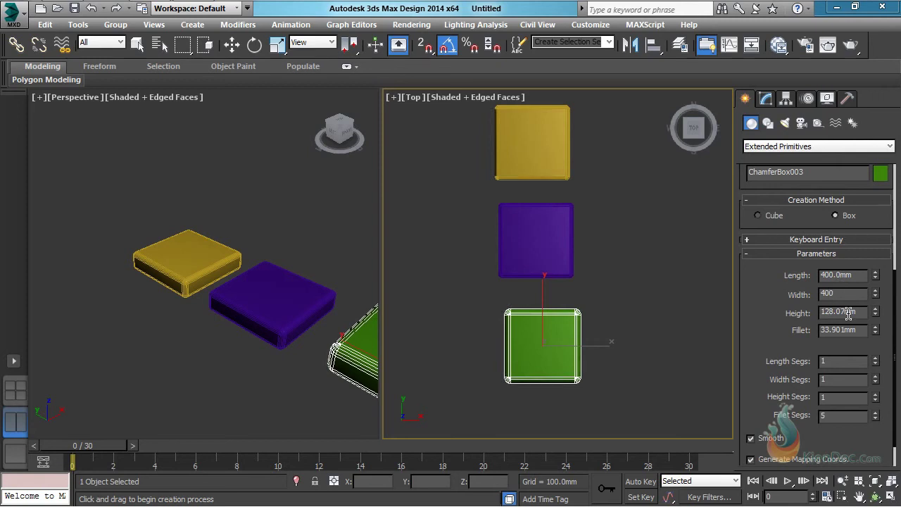
double_click(849, 312)
text(100)
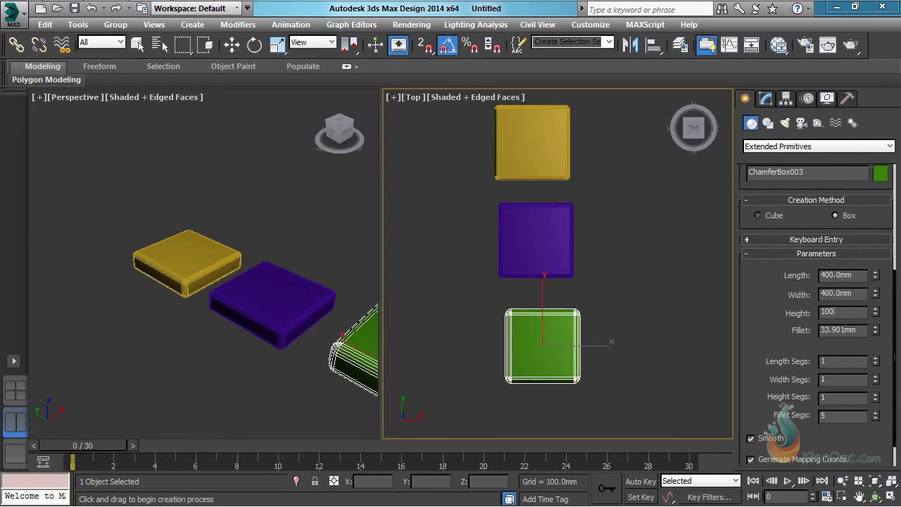
double_click(850, 330)
text(20)
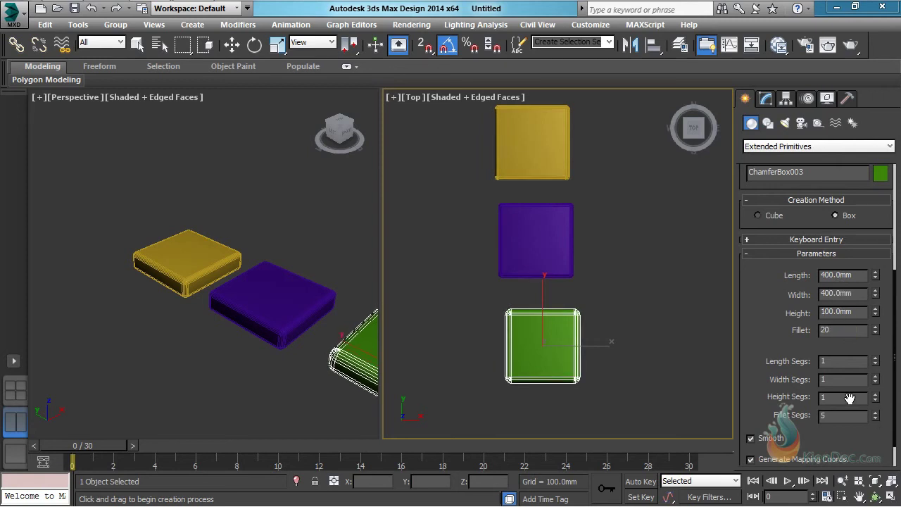
- Move the green and purple chamfer boxes up in the Top view into a close column beneath the yellow one
middle_drag(636, 330, 629, 353)
middle_drag(472, 313, 507, 288)
key(w)
drag(568, 331, 569, 307)
ctrl+drag(587, 275, 576, 243)
middle_drag(595, 218, 595, 234)
click(596, 234)
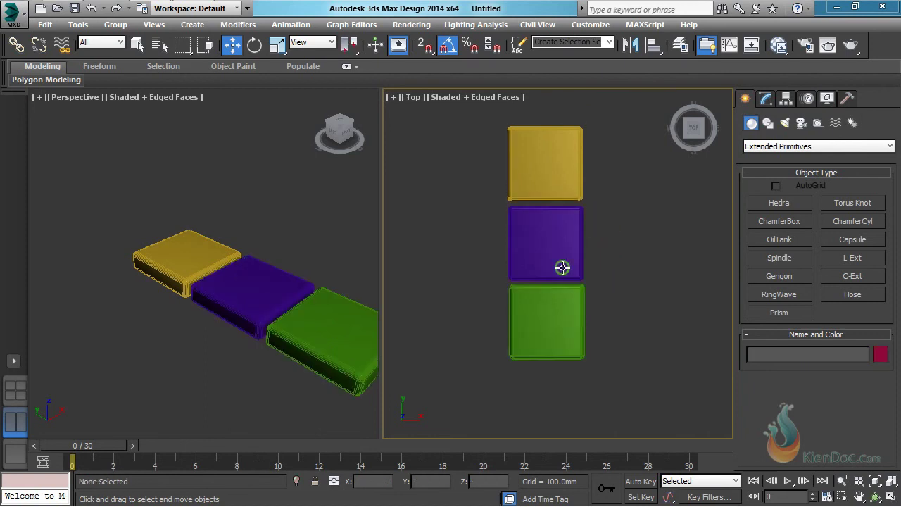
- Draw a fourth ChamferBox above the yellow one in the Top view, about 128 × 407 × 196 mm with a 19 mm fillet
middle_drag(565, 264, 563, 258)
middle_drag(556, 216, 567, 213)
middle_drag(251, 302, 185, 262)
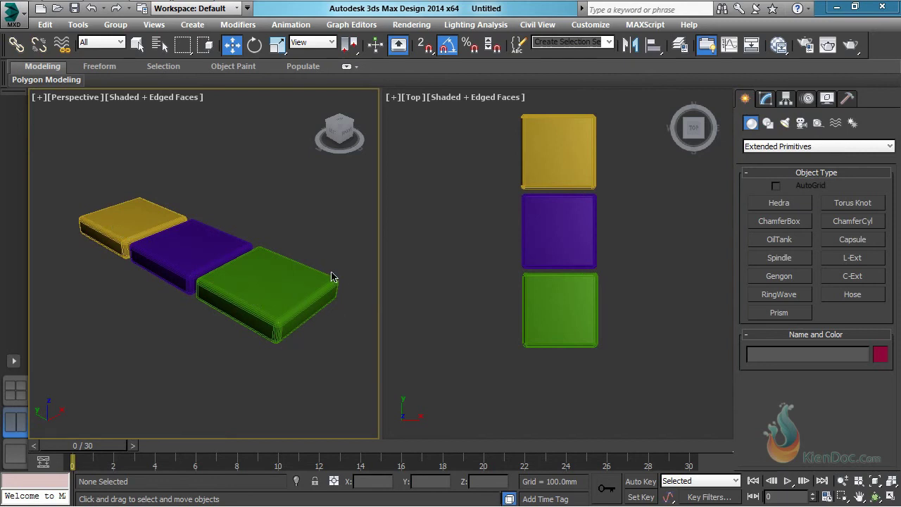
middle_drag(551, 279, 538, 312)
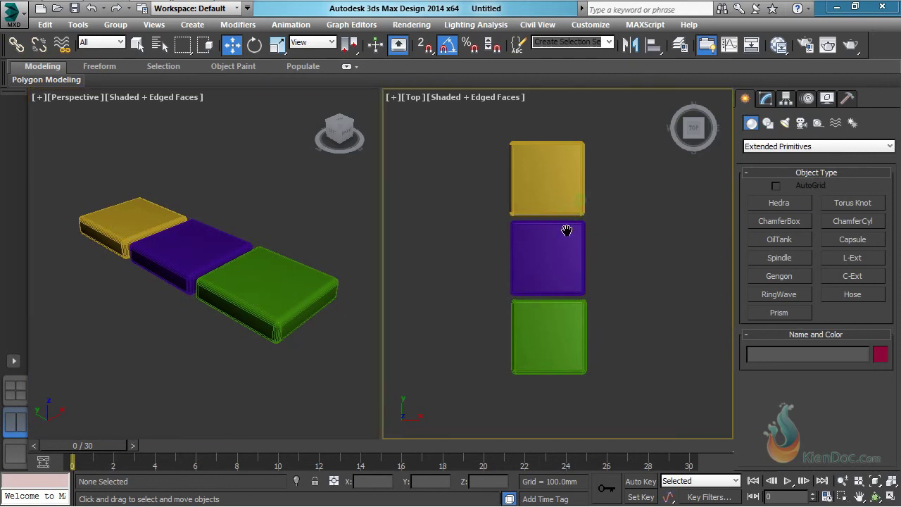
click(780, 221)
middle_drag(492, 114, 490, 134)
drag(491, 130, 567, 152)
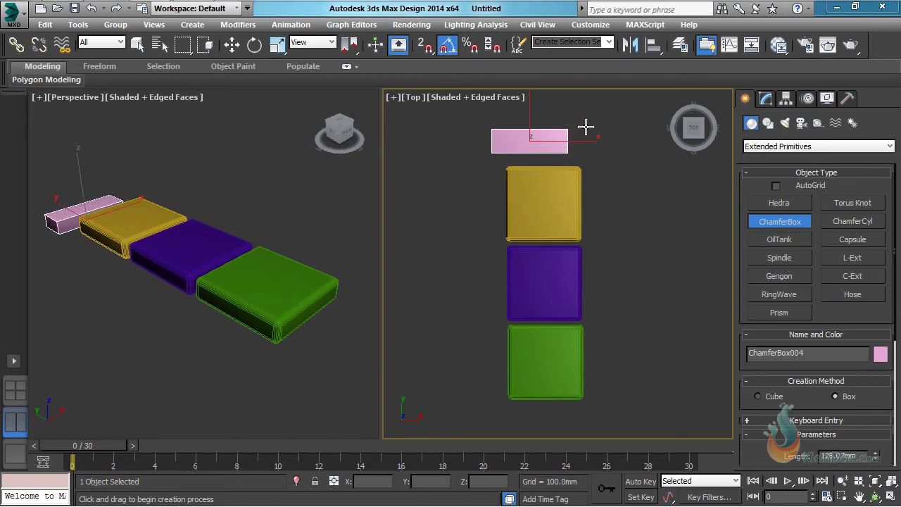
click(581, 115)
click(582, 110)
- Set the pink chamfer box's length to 100 mm, width to 450 mm and height to 350 mm
drag(744, 400, 748, 252)
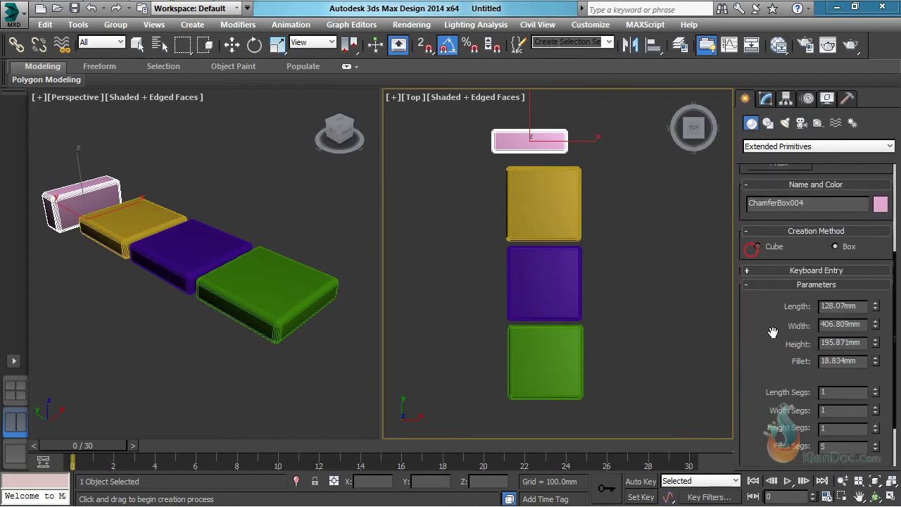
double_click(851, 307)
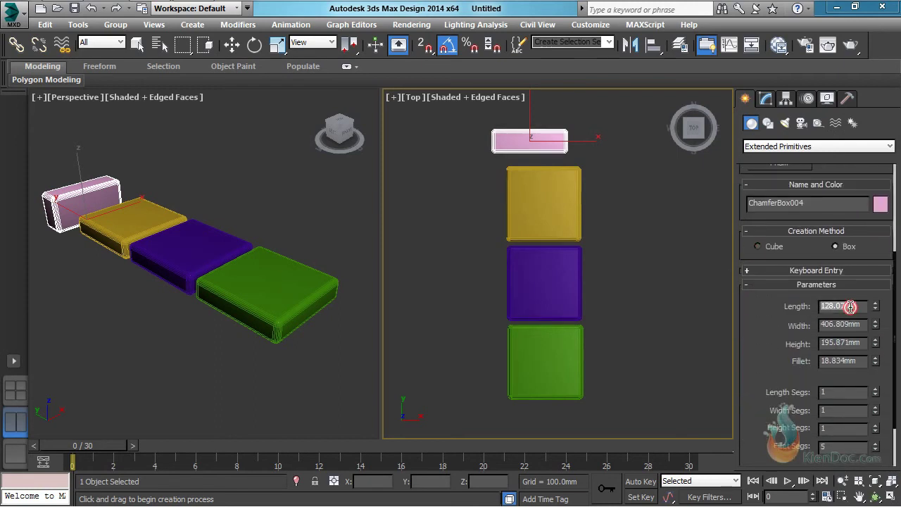
text(100)
double_click(846, 325)
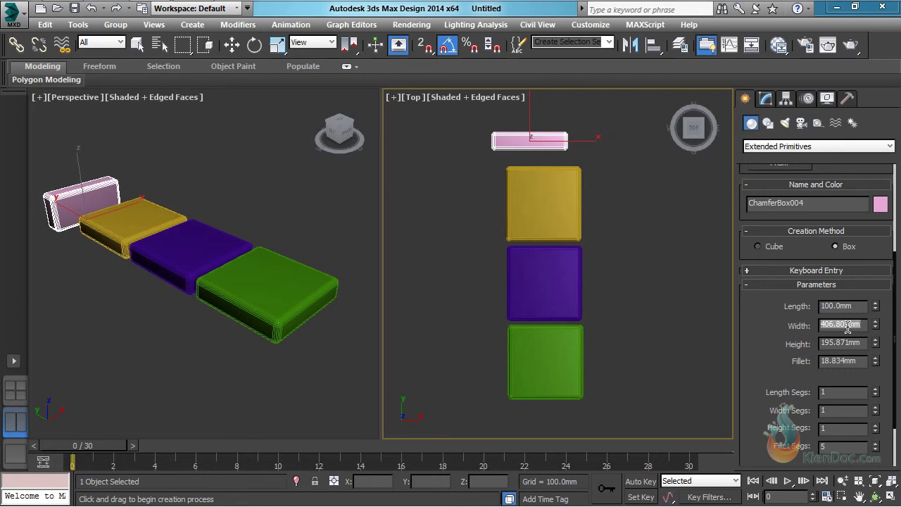
text(450)
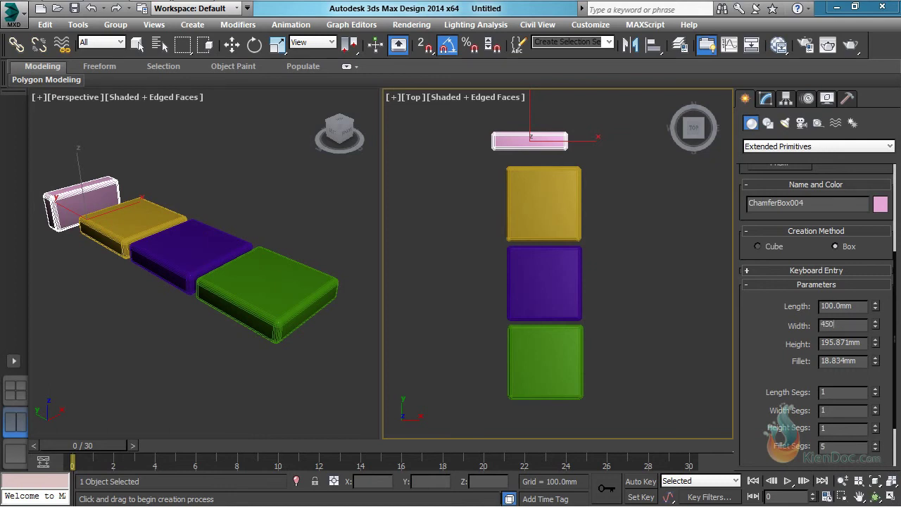
double_click(848, 344)
text(350)
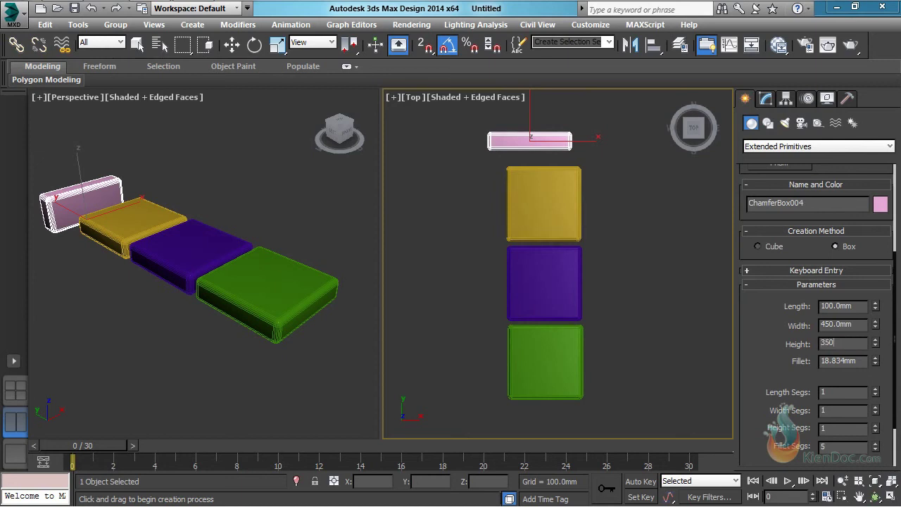
key(Return)
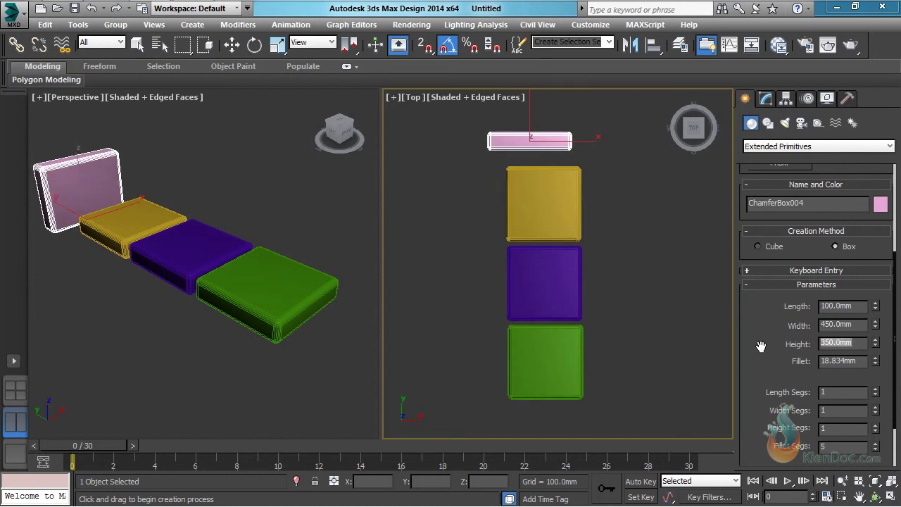
- Draw a fifth ChamferBox below the green one in the Top view, about 117 × 431 × 282 mm with a 21 mm fillet
scroll(567, 282, down, 3)
drag(503, 337, 561, 352)
click(560, 315)
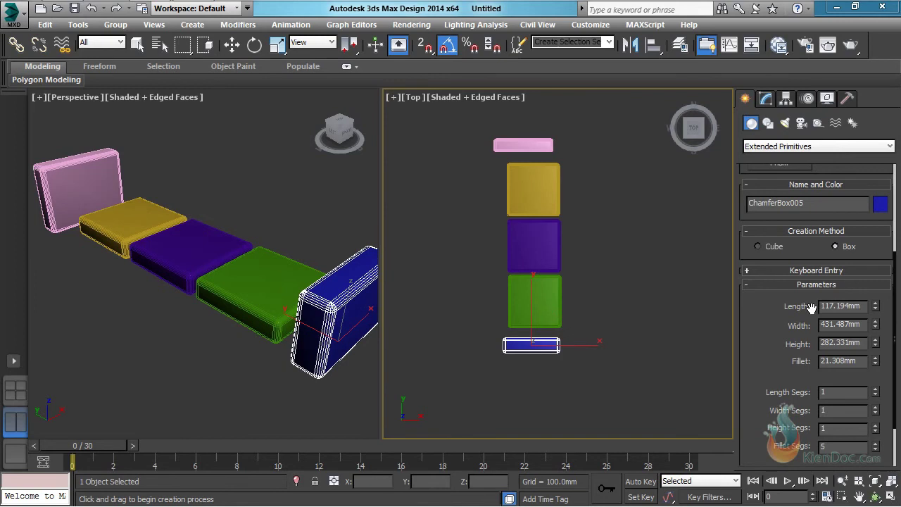
- Set the blue chamfer box's length to 100 mm, width to 450 mm, height to 350 mm and fillet to 20 mm
double_click(845, 306)
text(10)
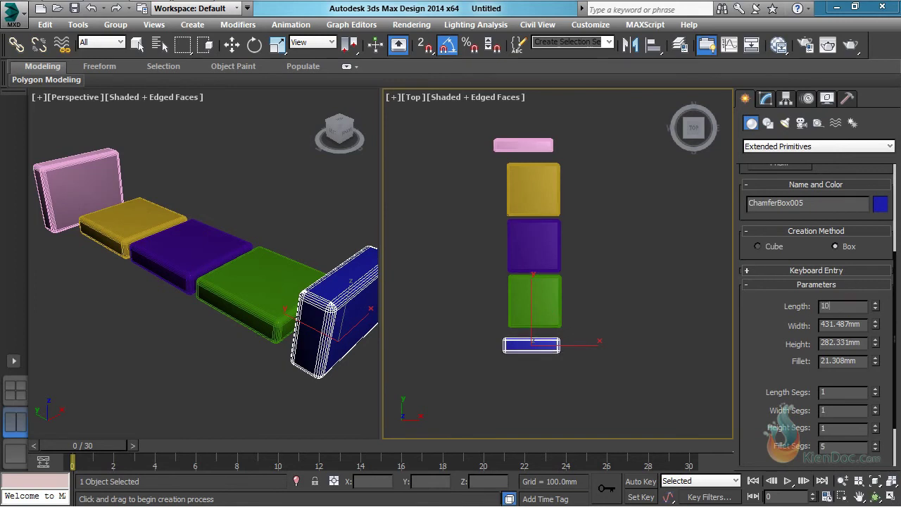
text(0)
double_click(846, 324)
text(45)
double_click(854, 342)
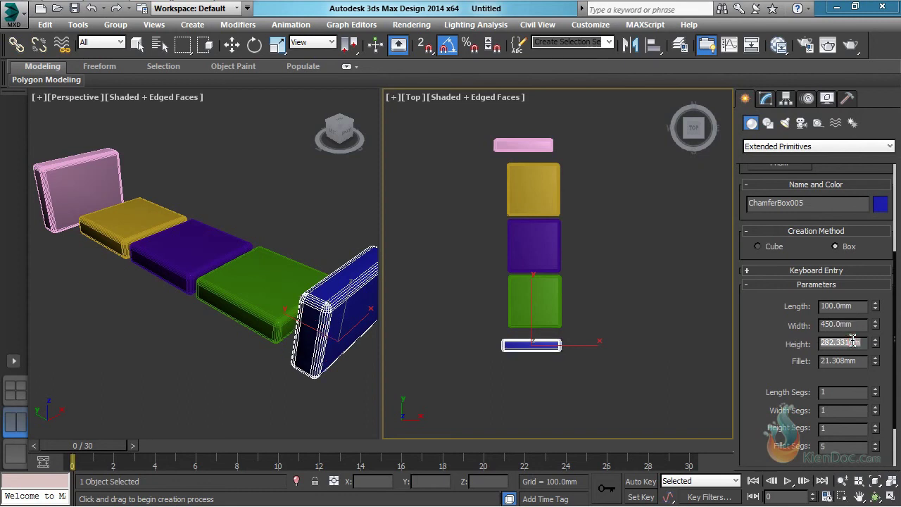
text(350)
key(Return)
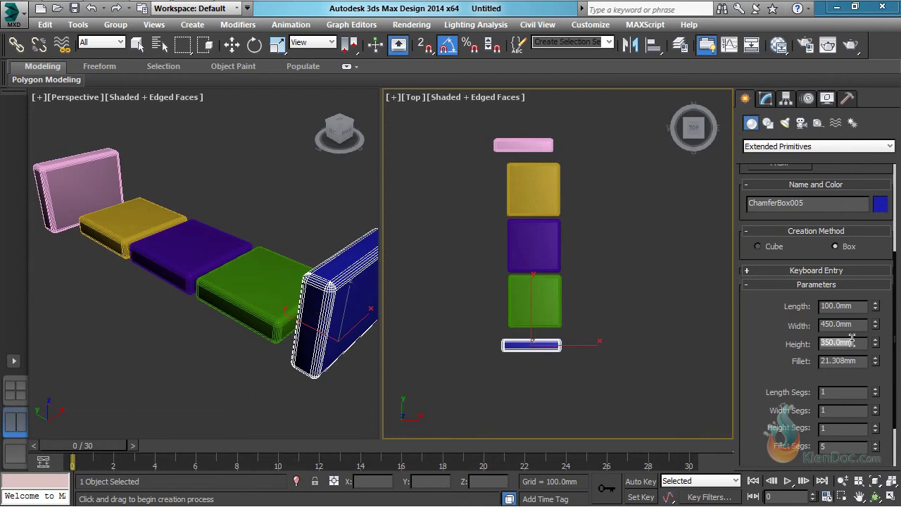
double_click(847, 365)
text(20)
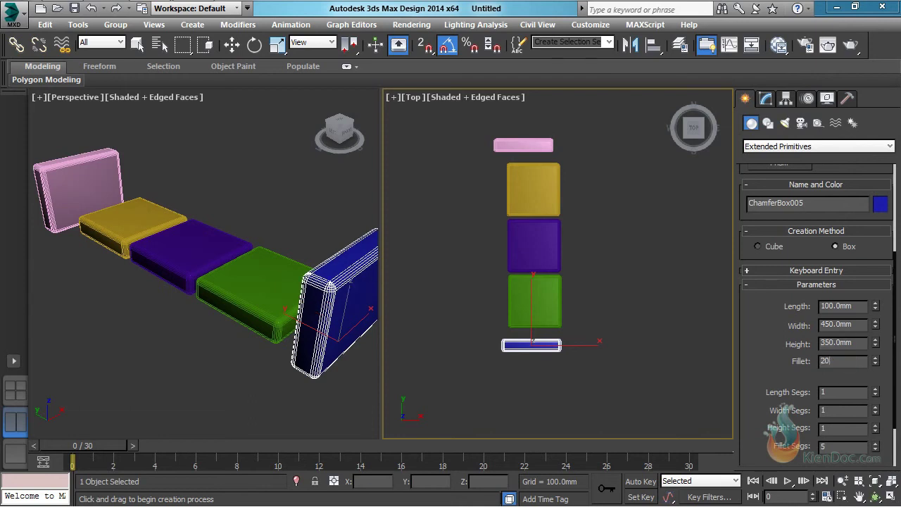
key(Return)
- Set the fillet of the pink chamfer box to 20 mm
right_click(71, 169)
click(70, 168)
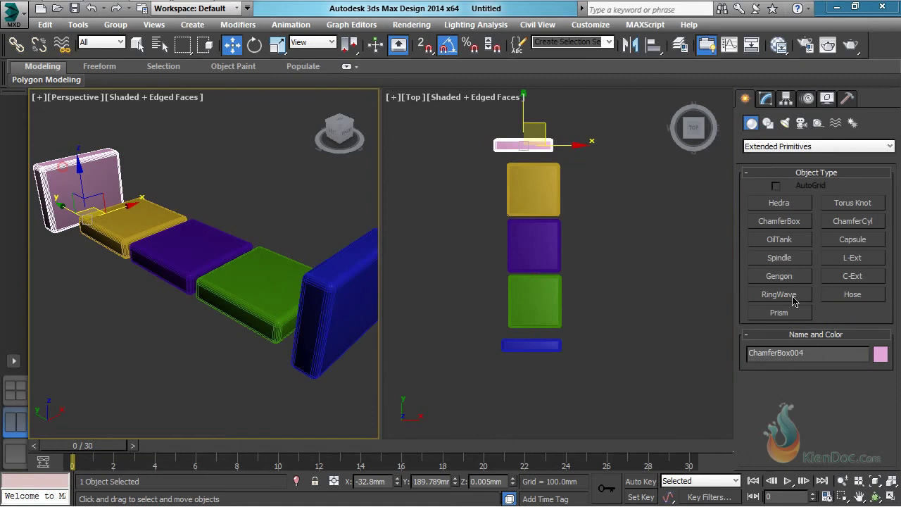
click(766, 99)
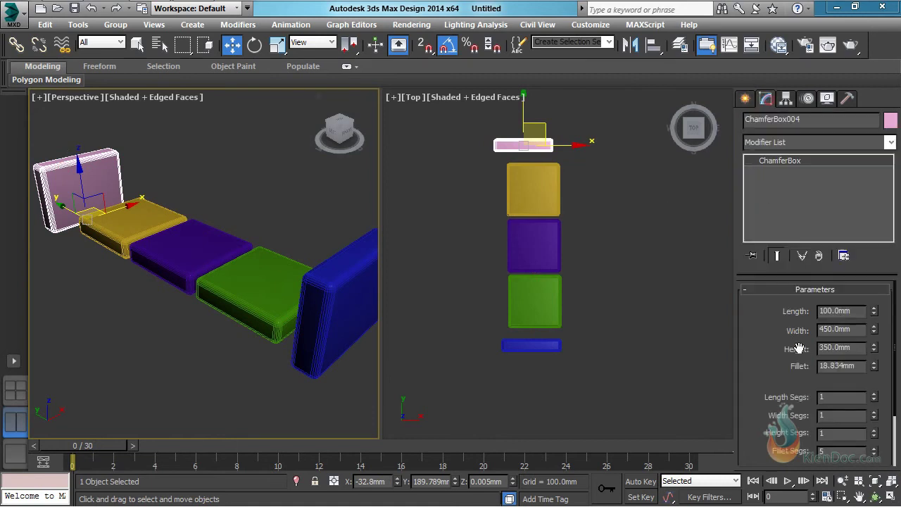
double_click(840, 366)
text(20)
key(Return)
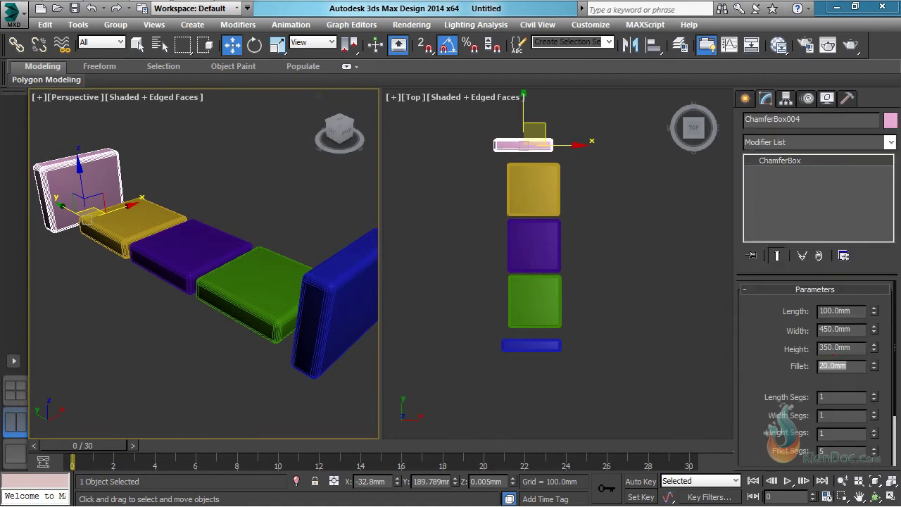
- Move the pink and blue end boxes in the Top view close against the two ends of the cushion column
mouse_move(561, 143)
middle_down()
mouse_move(533, 164)
mouse_move(556, 138)
mouse_move(546, 150)
middle_up()
drag(529, 135, 541, 143)
click(525, 352)
drag(538, 339, 544, 333)
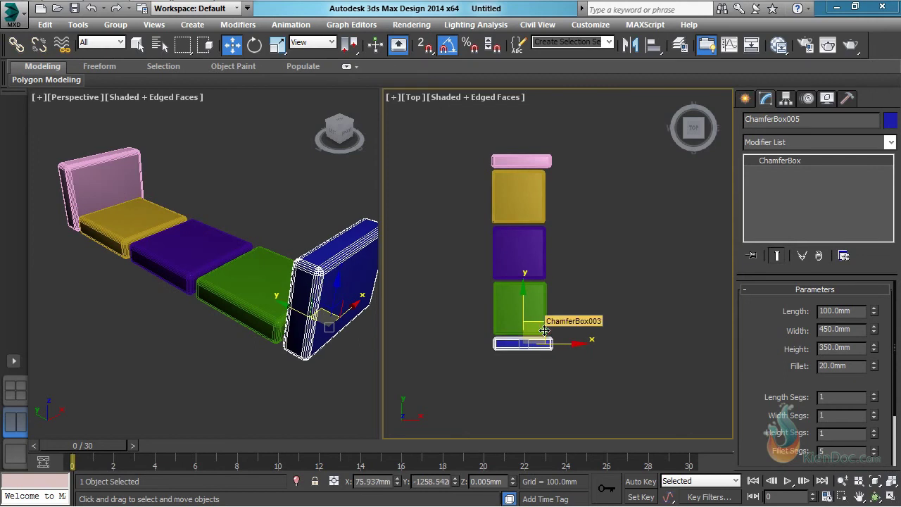
- Set the width of both the pink and the blue end boxes to 500 mm
scroll(546, 328, up, 2)
middle_drag(519, 289, 519, 318)
click(523, 129)
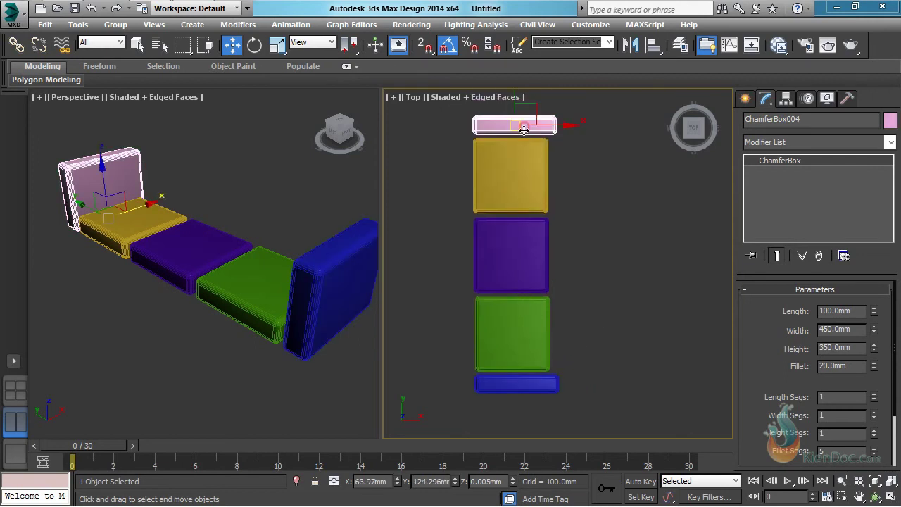
double_click(855, 329)
text(500)
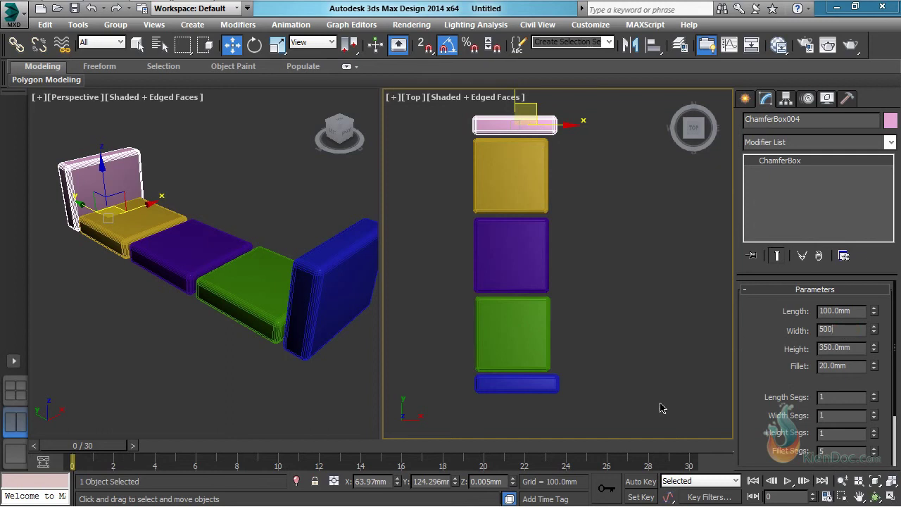
click(546, 383)
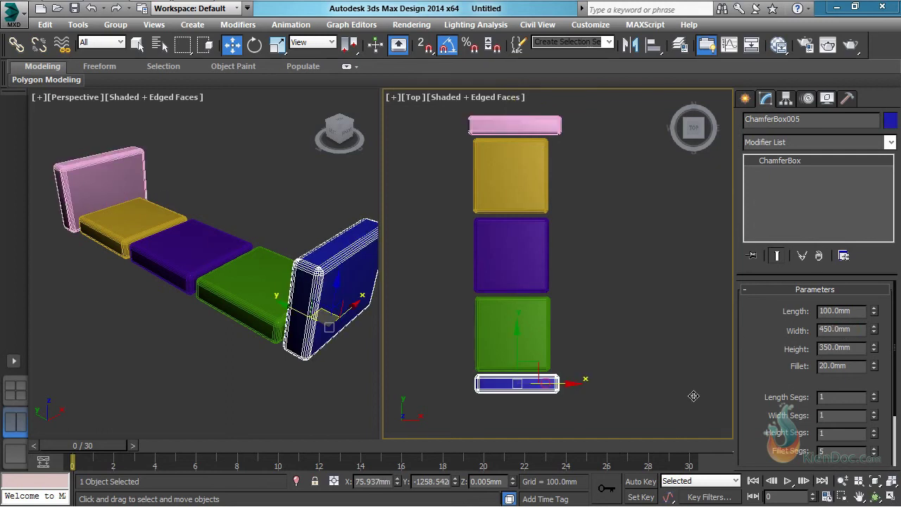
double_click(853, 329)
text(500)
key(Return)
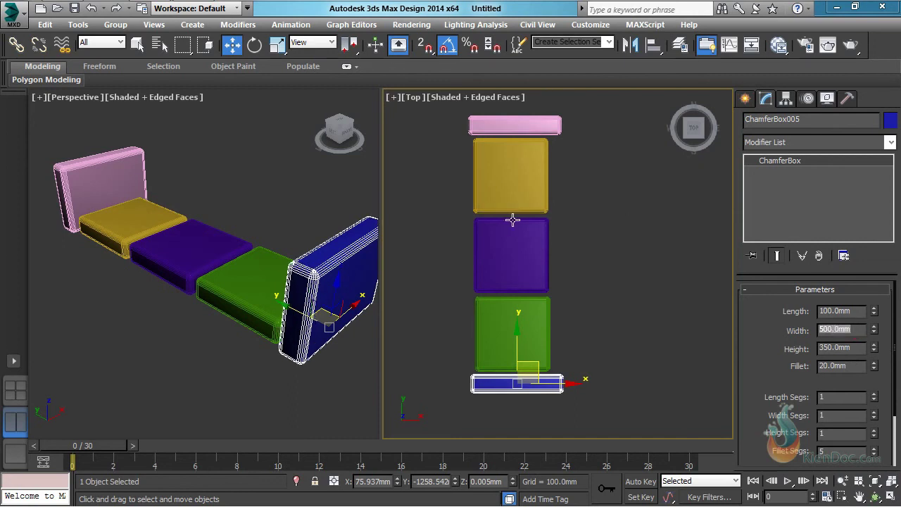
- Draw a long ChamferBox beside the column along its +X side in the Top view, about 1481 × 107 × 442 mm with a 37 mm fillet
scroll(528, 222, down, 3)
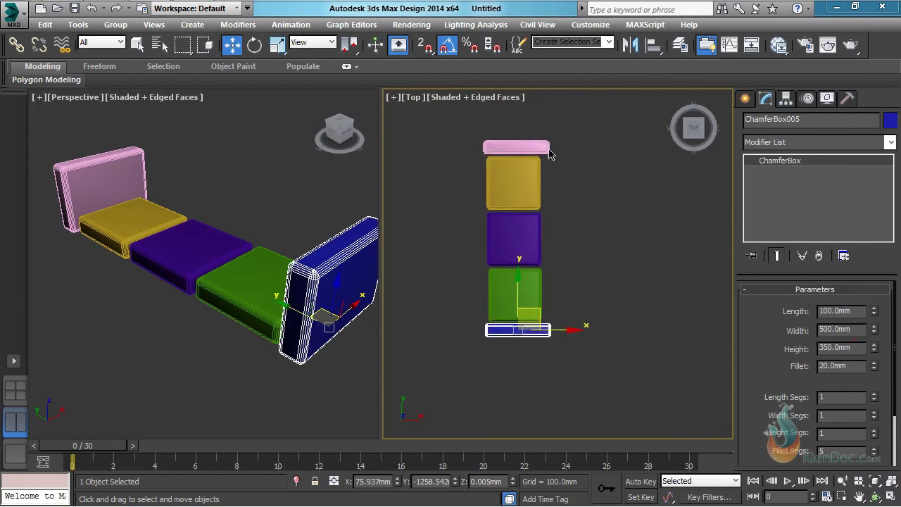
middle_drag(550, 204, 545, 202)
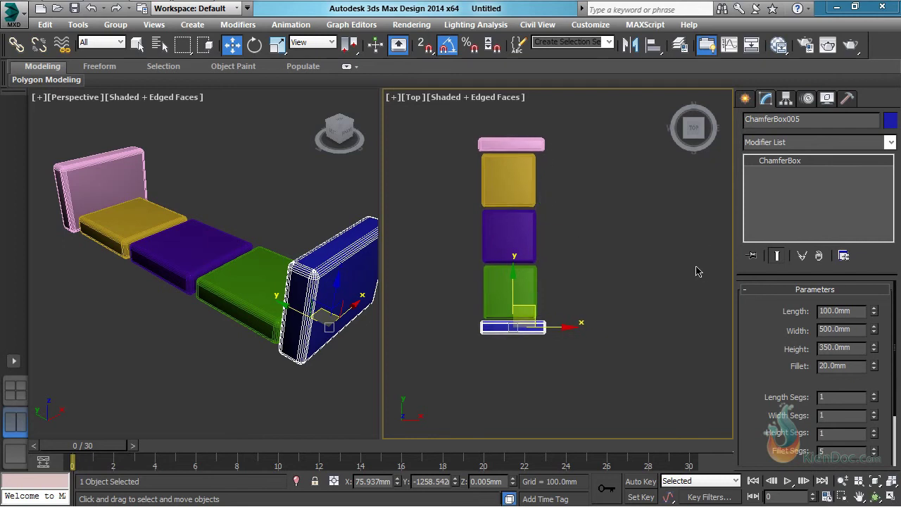
click(746, 99)
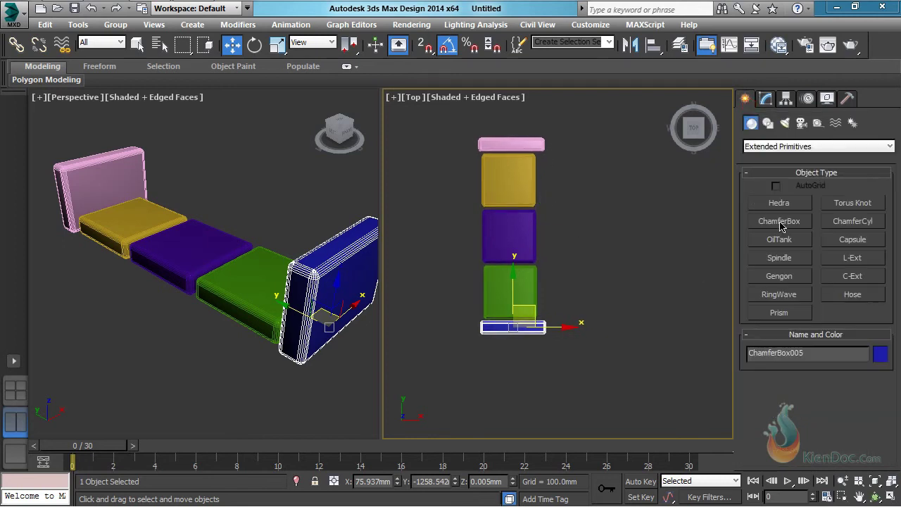
click(780, 223)
middle_drag(551, 191, 546, 203)
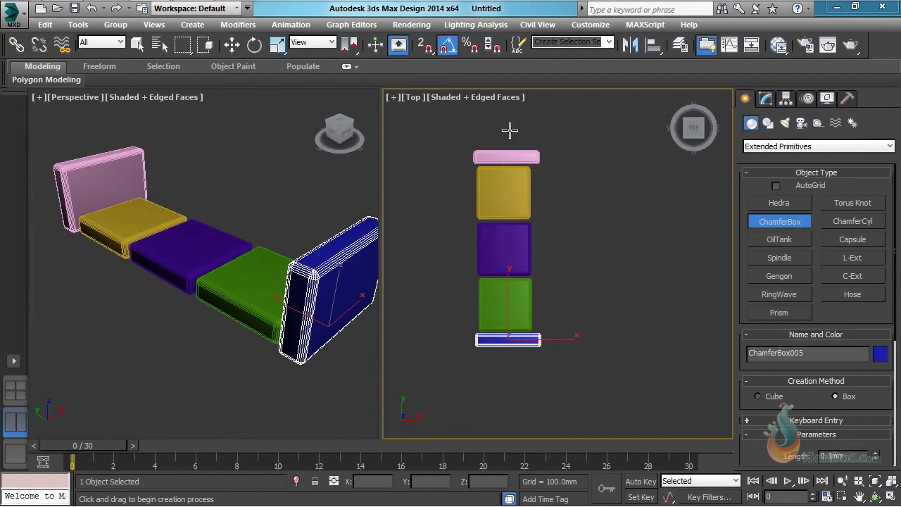
middle_drag(615, 219, 607, 209)
drag(545, 139, 560, 334)
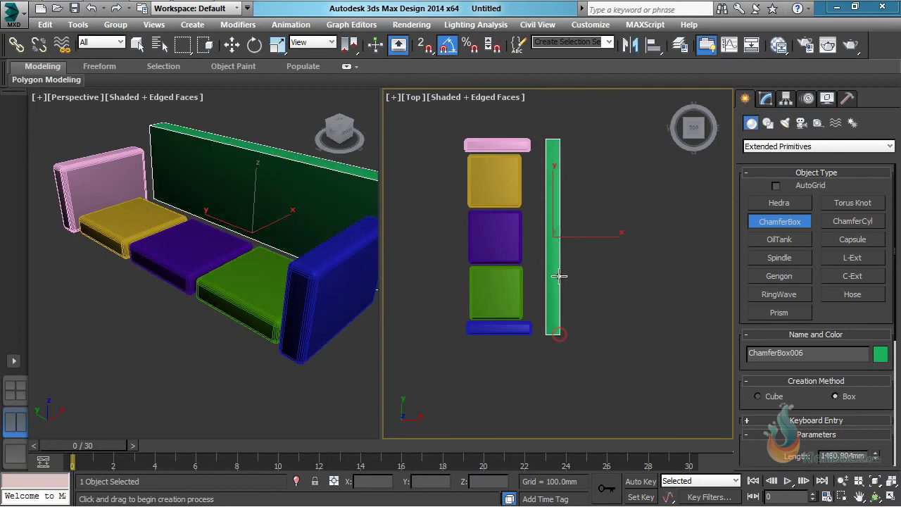
click(559, 276)
click(557, 272)
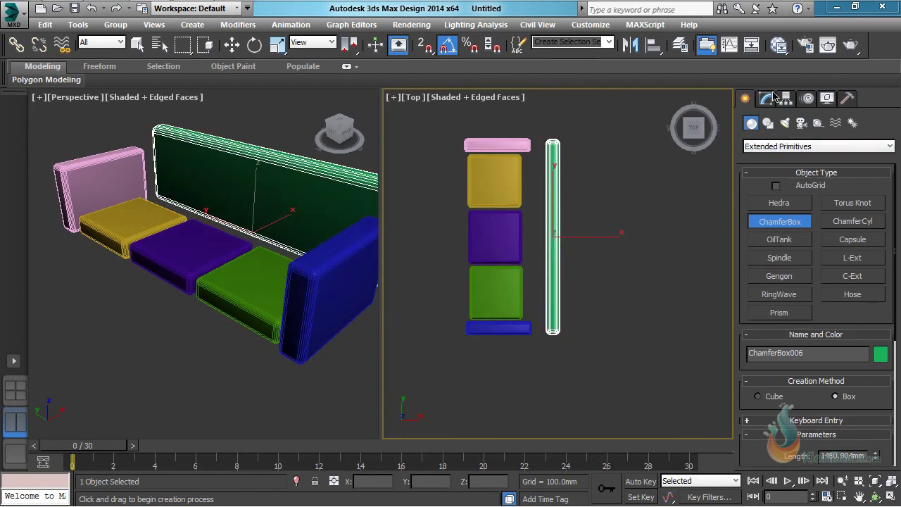
- Set the long backrest box's length to 1200 mm, width to 100 mm, height to 350 mm and fillet to 20 mm
drag(743, 400, 745, 288)
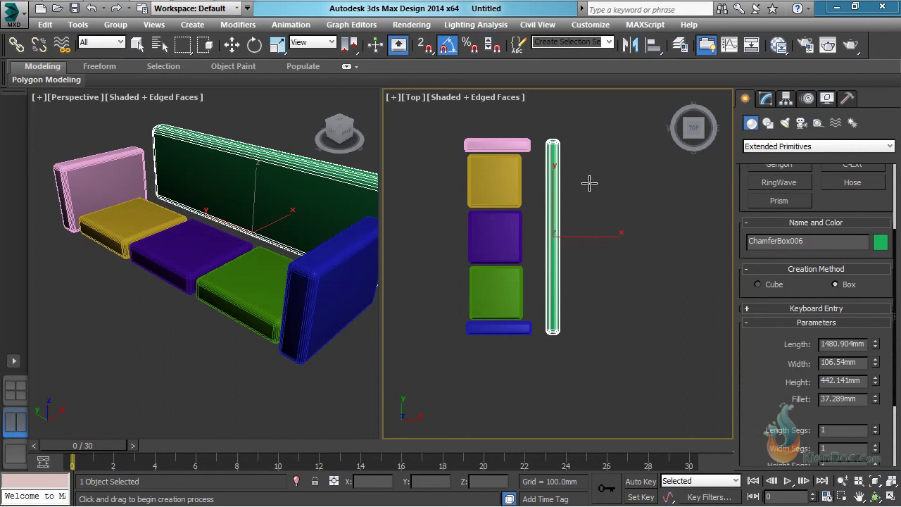
double_click(843, 344)
text(140)
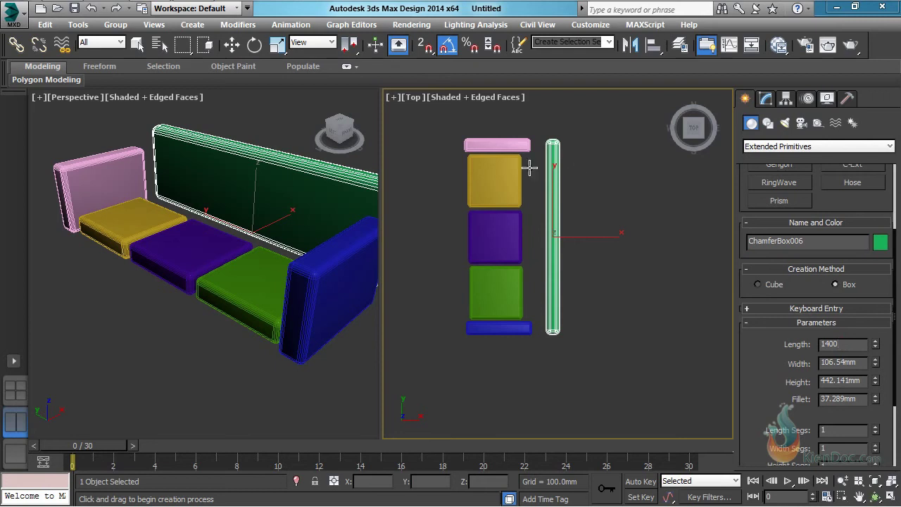
drag(845, 344, 792, 345)
text(12)
double_click(854, 364)
text(10)
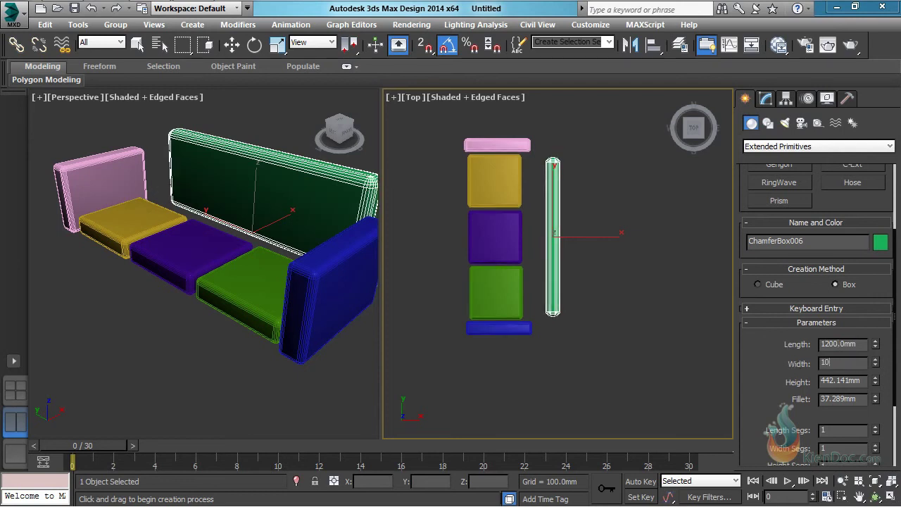
double_click(849, 381)
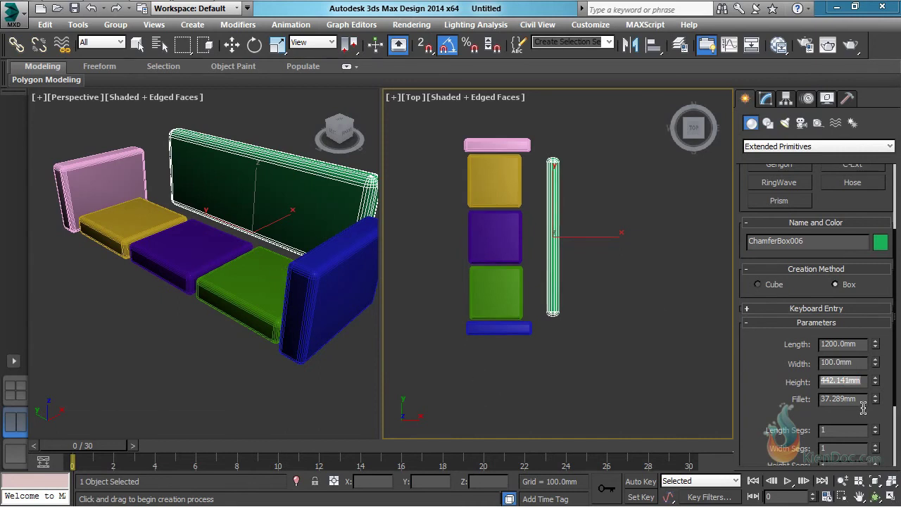
text(350)
double_click(838, 398)
text(20)
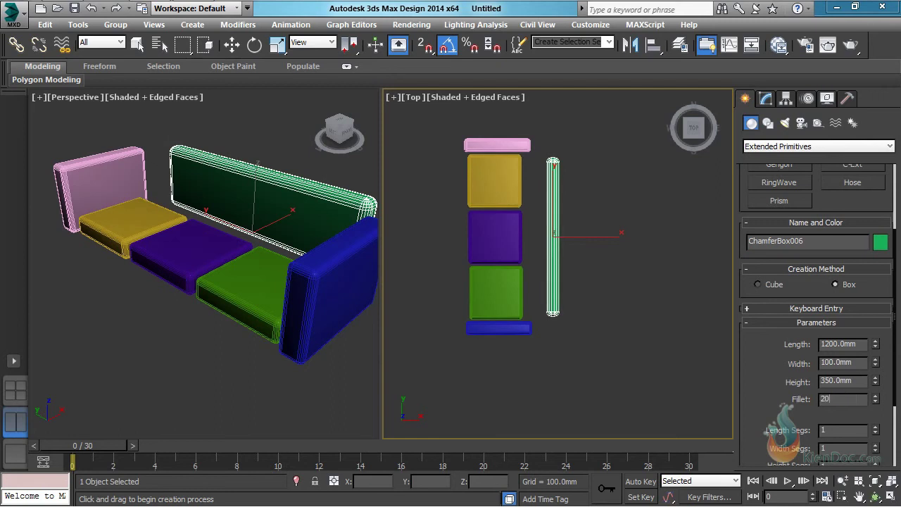
key(Return)
scroll(785, 400, down, 2)
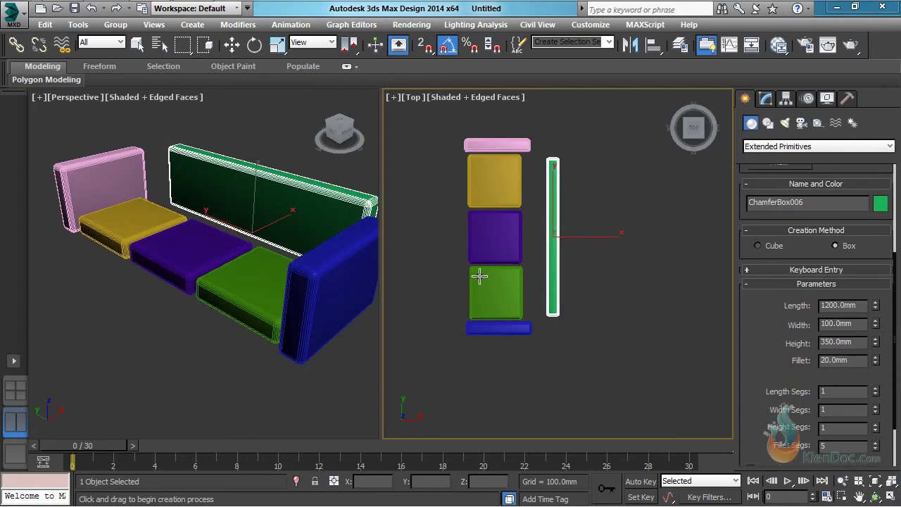
- Move the long backrest box along X in the Top view close against the cushion column
key(w)
drag(597, 236, 571, 238)
scroll(532, 229, up, 2)
middle_drag(533, 230, 596, 227)
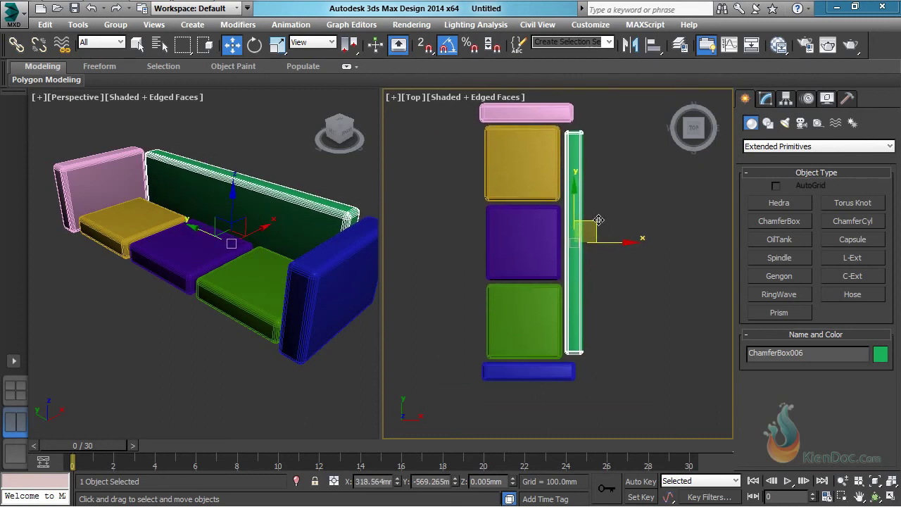
click(668, 204)
middle_drag(585, 195, 592, 213)
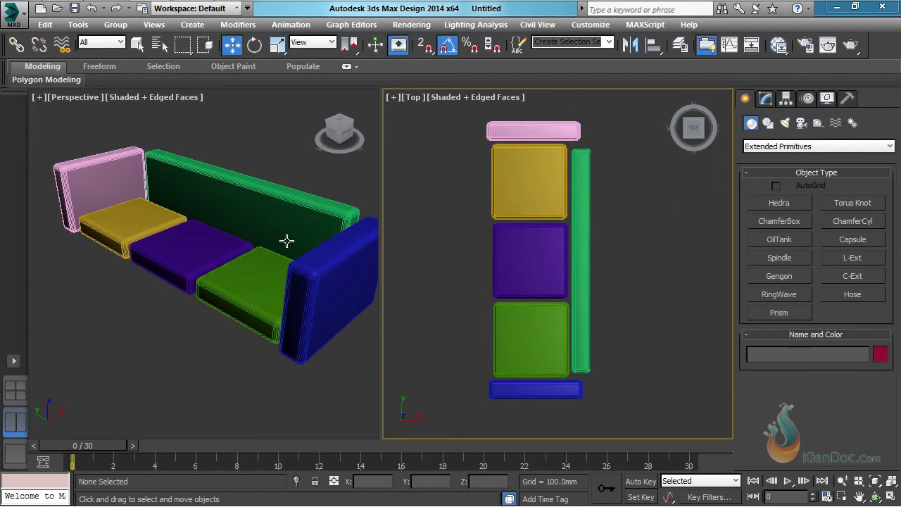
scroll(509, 192, up, 2)
scroll(533, 202, down, 2)
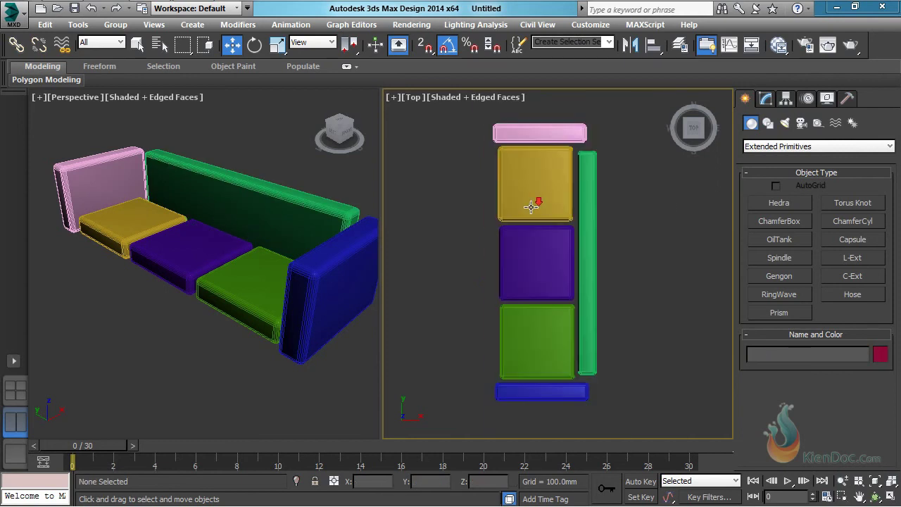
- Shift the purple middle cushion slightly along −X in the Top view, to about X 35.5 mm
middle_drag(533, 202, 533, 188)
click(533, 187)
click(525, 252)
click(521, 181)
key(ctrl+z)
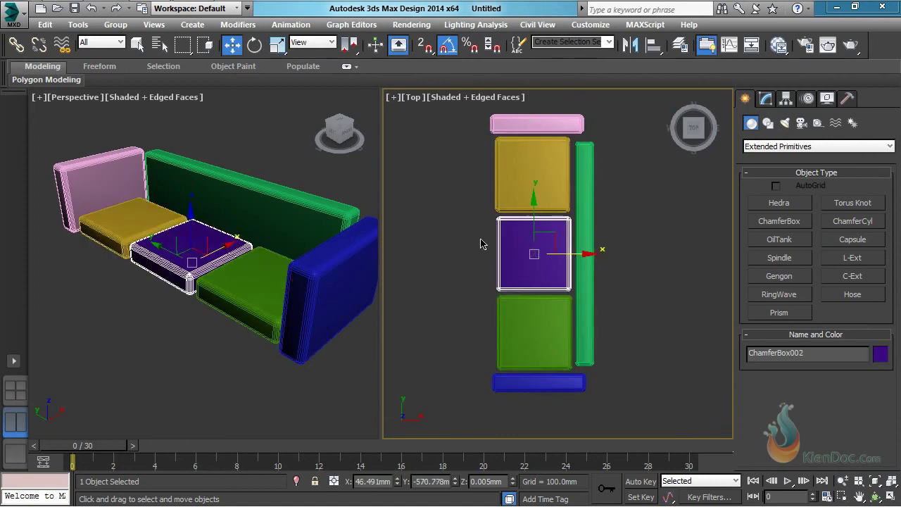
drag(584, 251, 568, 255)
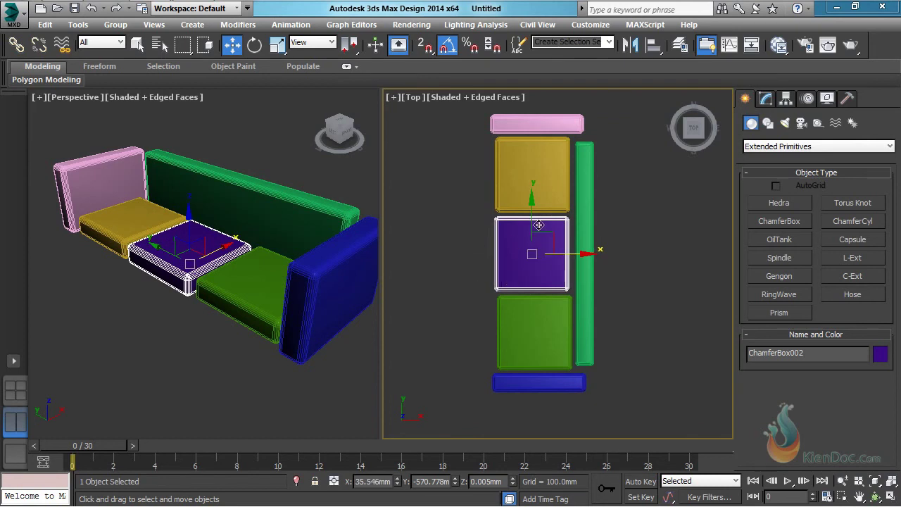
- Align the yellow cushion to the purple cushion in Y position, current object Minimum to target object Maximum
click(520, 180)
click(528, 318)
click(519, 173)
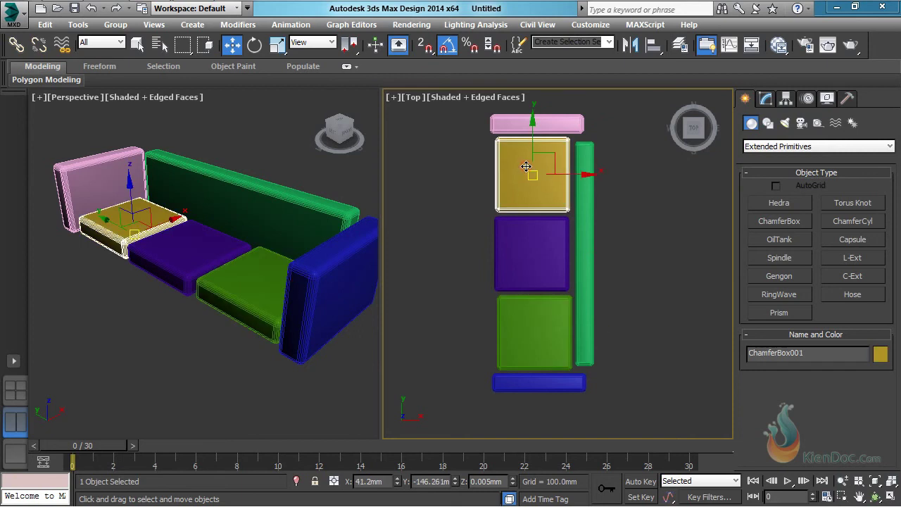
click(653, 46)
click(510, 277)
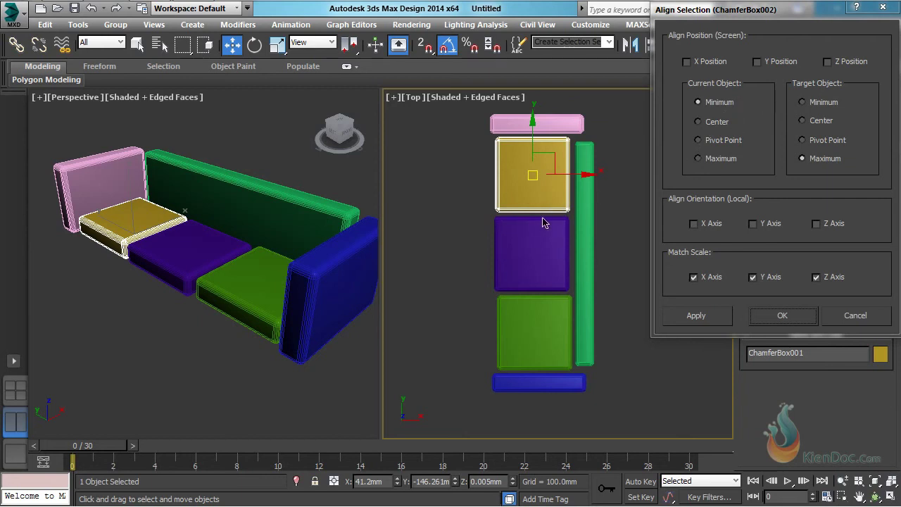
click(757, 62)
click(697, 316)
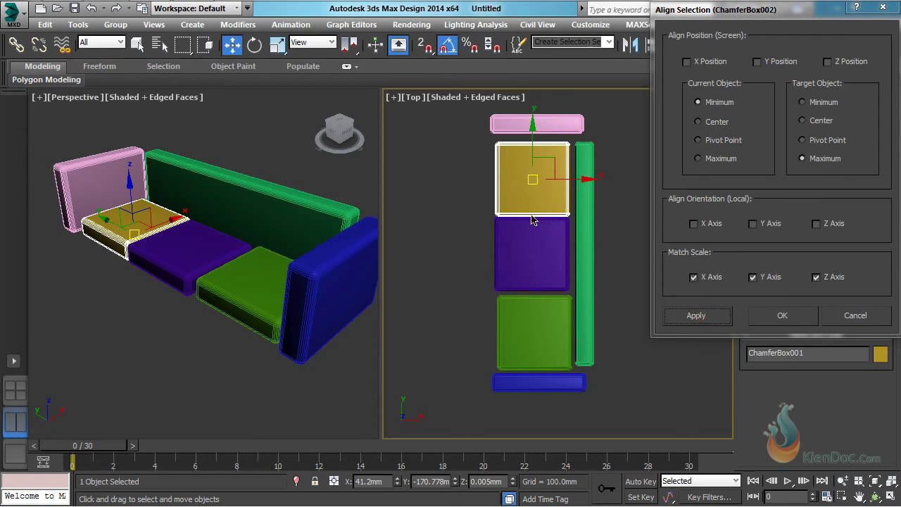
- Align the yellow cushion to the purple cushion in X position, Center to Center
click(708, 122)
click(817, 121)
click(704, 62)
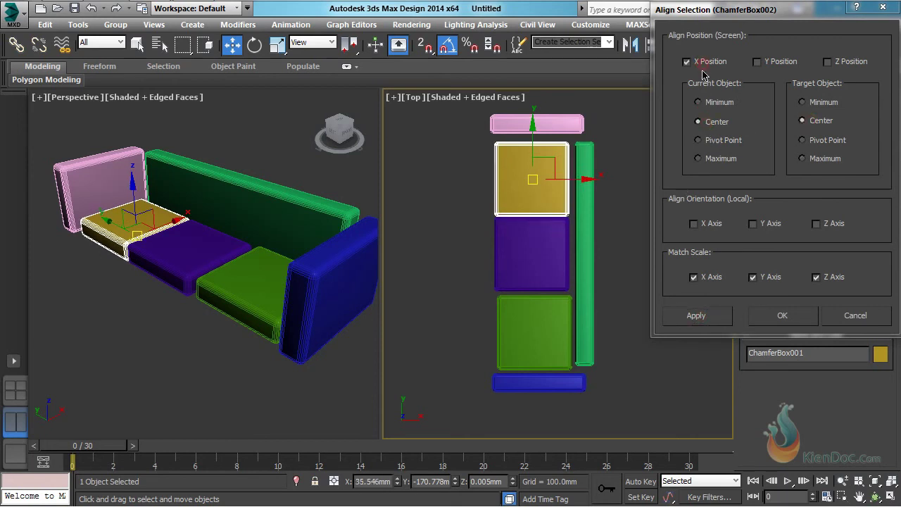
click(783, 317)
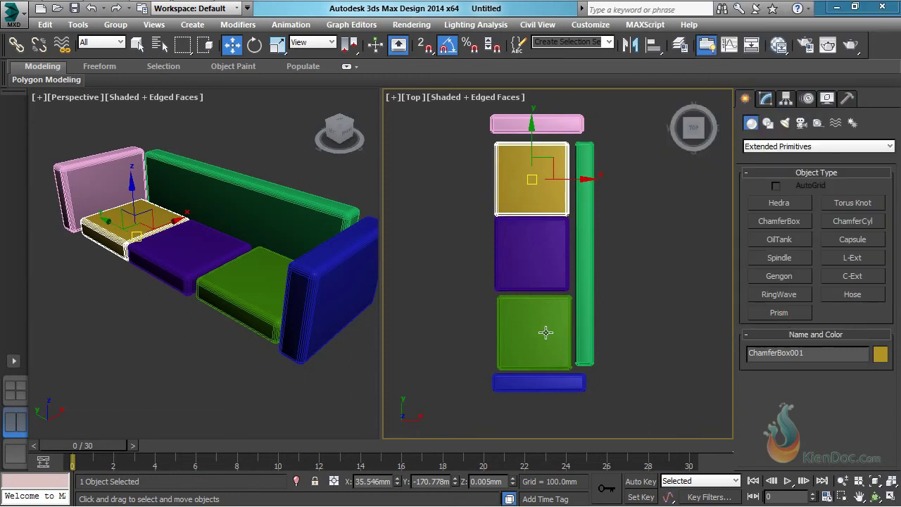
- Align the green cushion to the purple cushion in X position, Center to Center
click(545, 332)
click(654, 44)
click(526, 260)
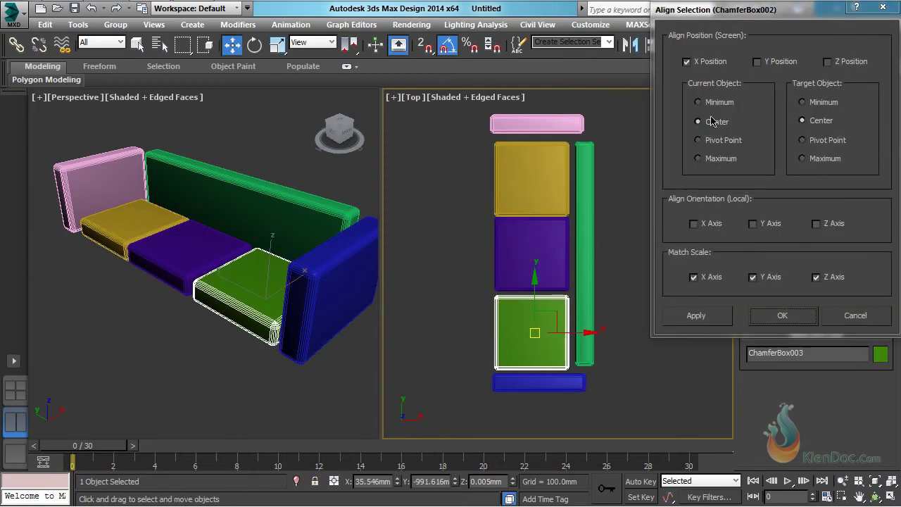
click(696, 317)
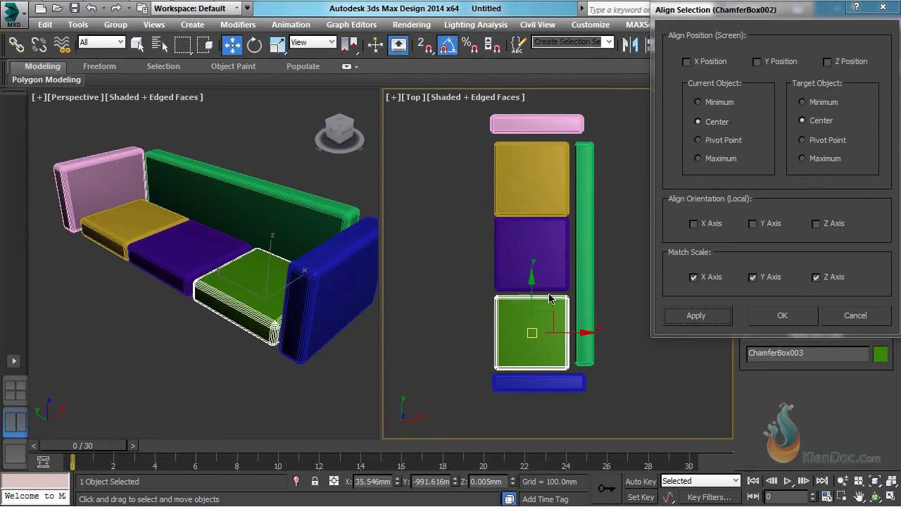
- Align the green cushion to the purple cushion in Y position, current object Maximum to target object Minimum
click(719, 159)
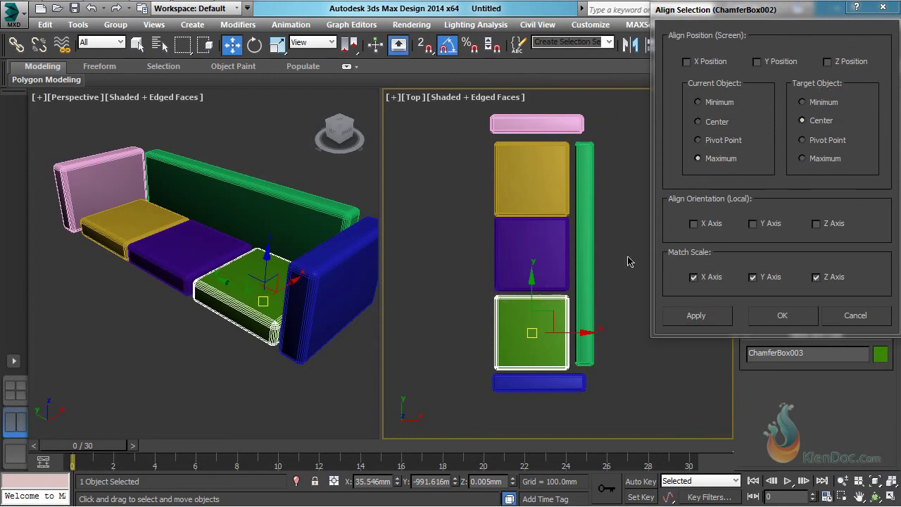
click(816, 103)
click(768, 61)
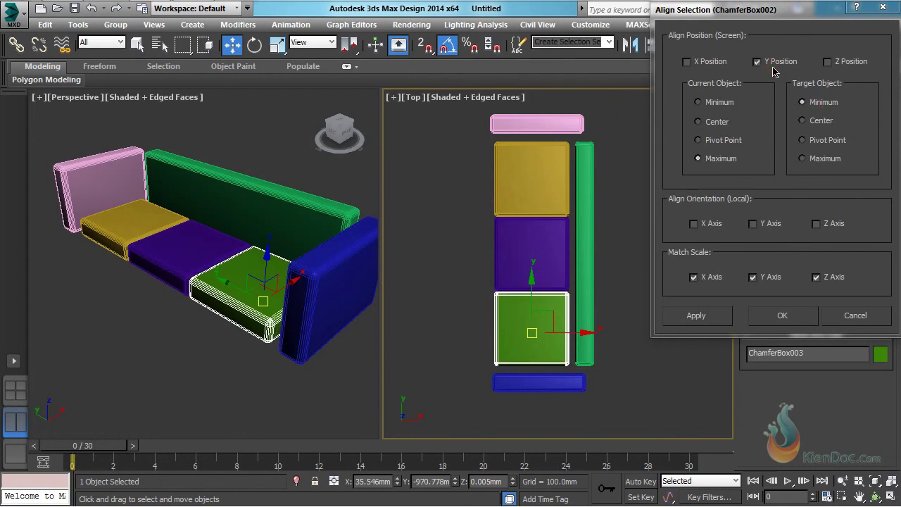
click(783, 316)
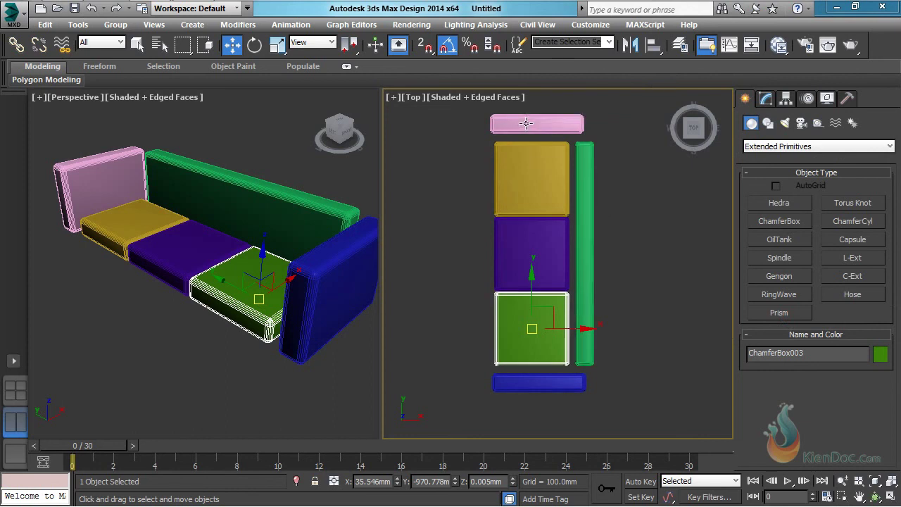
- Align the pink armrest to the purple cushion in X position only, Minimum to Minimum
click(526, 123)
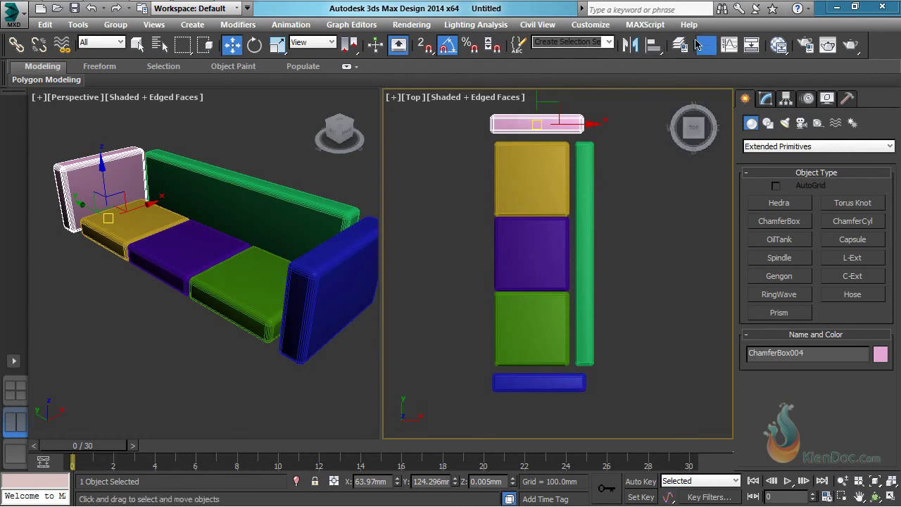
click(653, 45)
click(529, 257)
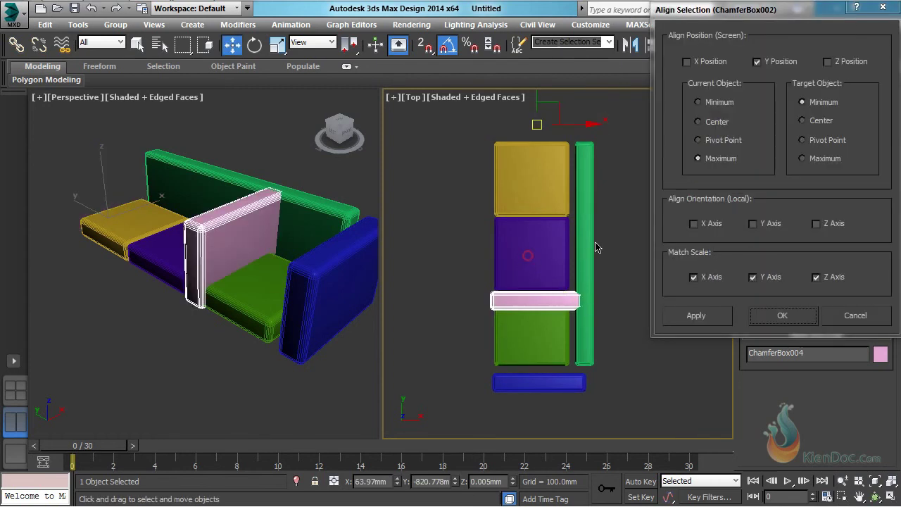
click(764, 65)
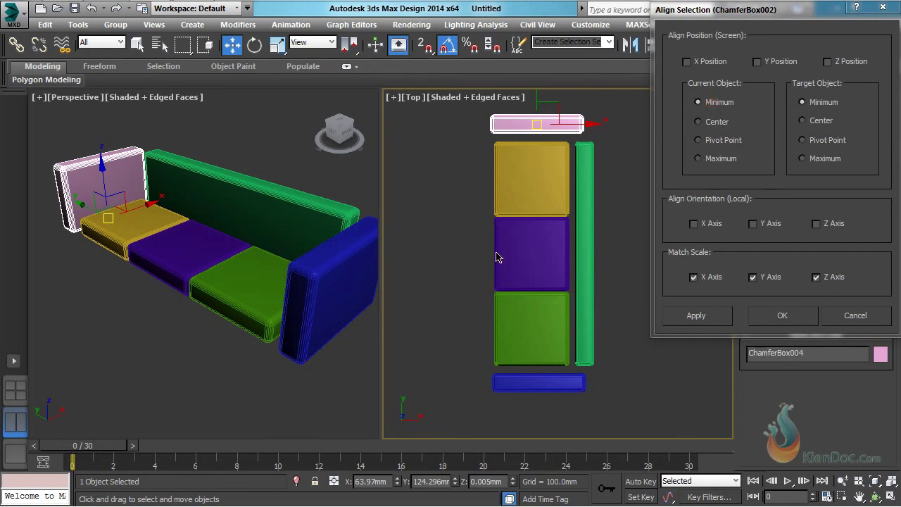
click(699, 63)
click(696, 316)
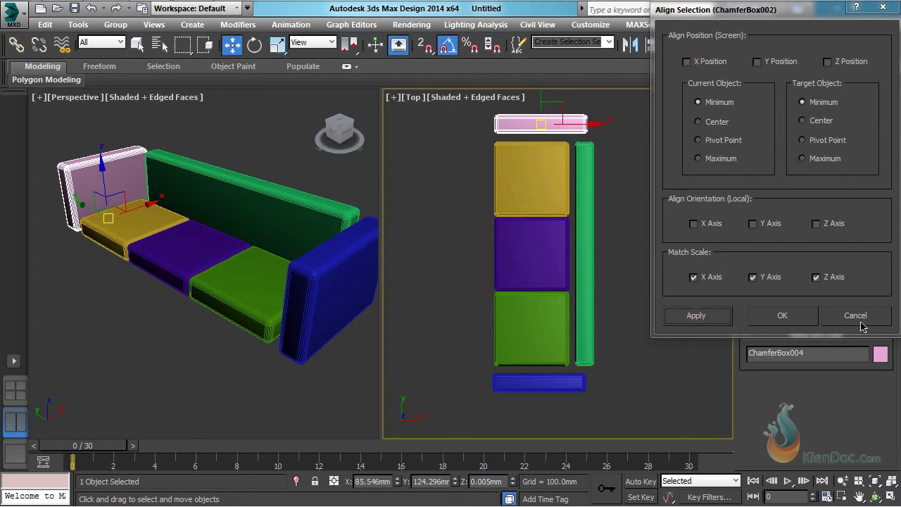
click(782, 316)
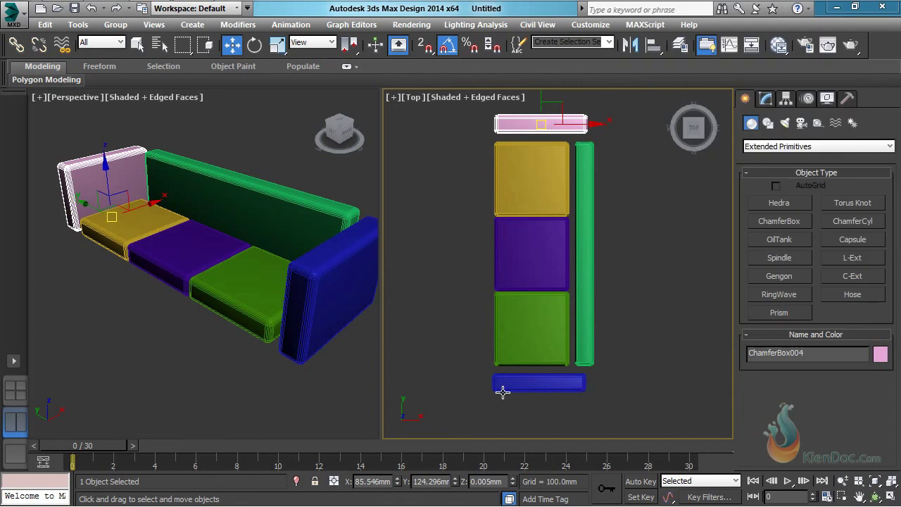
- Align the blue armrest to the purple cushion in X position, Minimum to Minimum
click(520, 386)
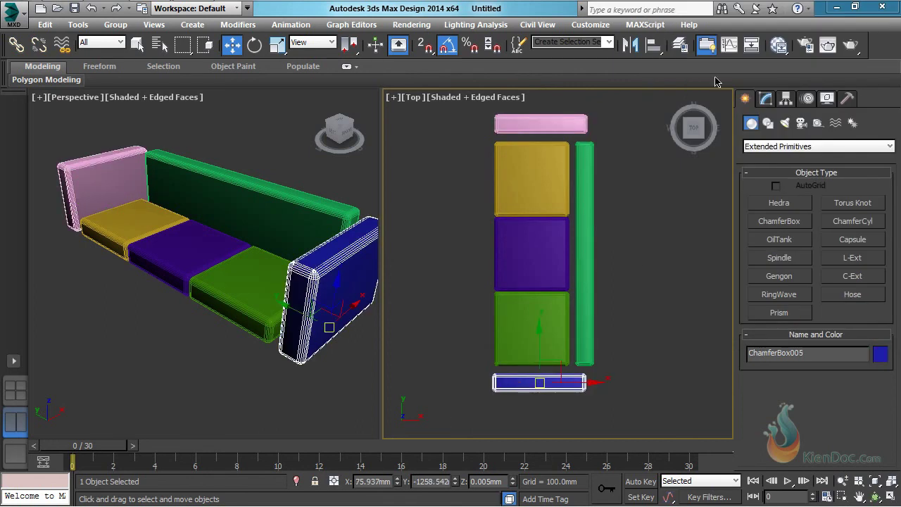
click(652, 46)
click(531, 255)
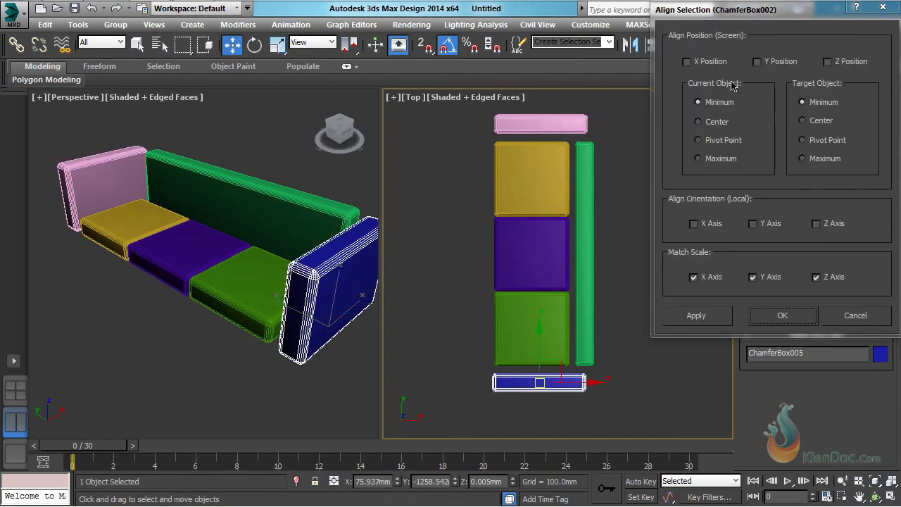
click(701, 63)
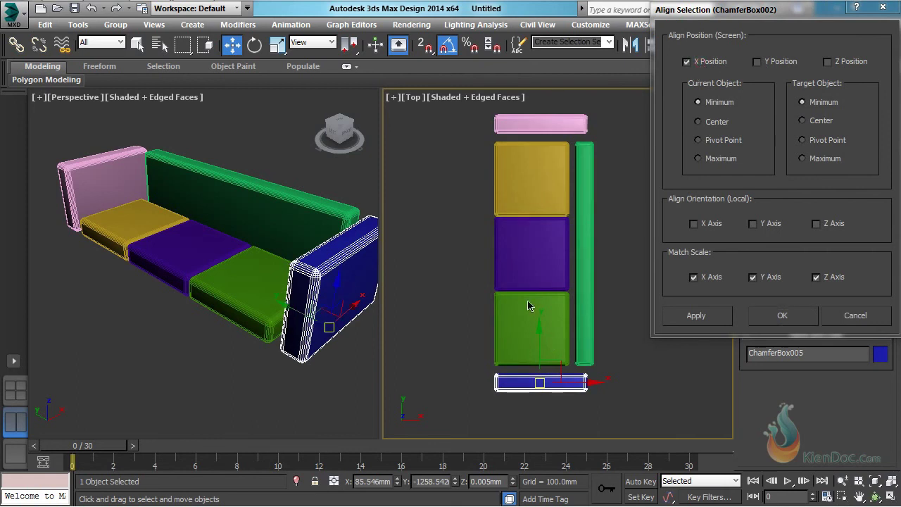
click(782, 317)
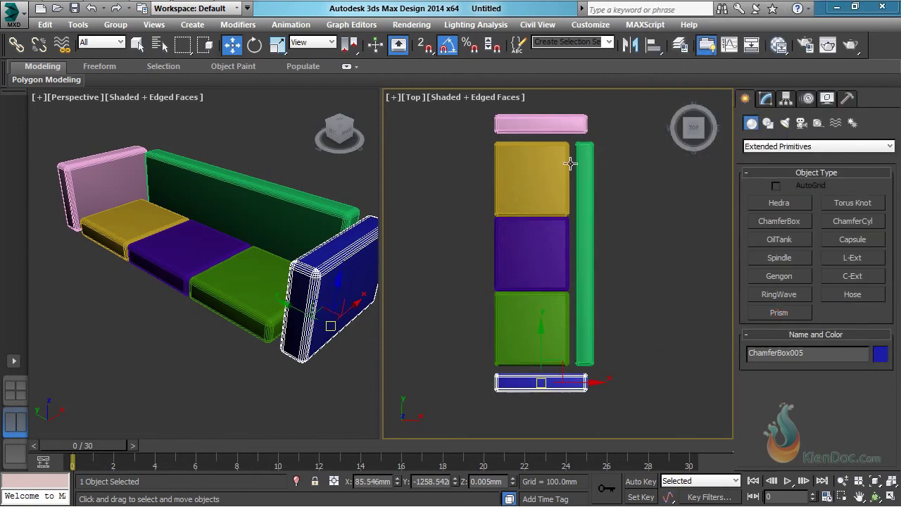
- Align the pink armrest to the yellow cushion in Y position only, current object Minimum to target object Maximum
click(525, 124)
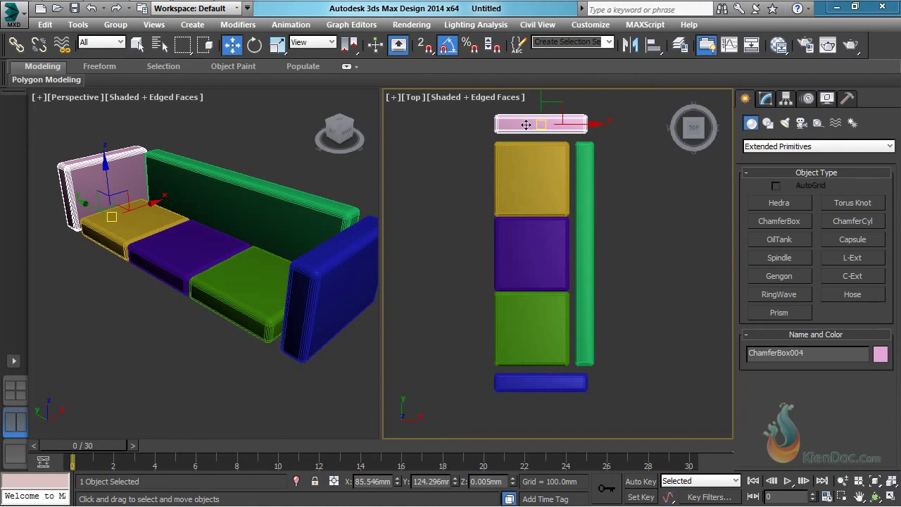
click(653, 44)
click(514, 182)
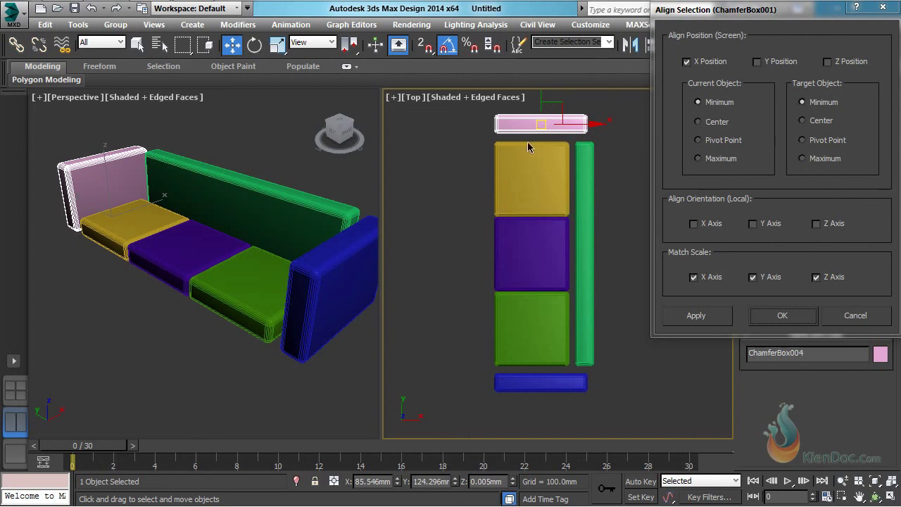
click(807, 160)
click(687, 62)
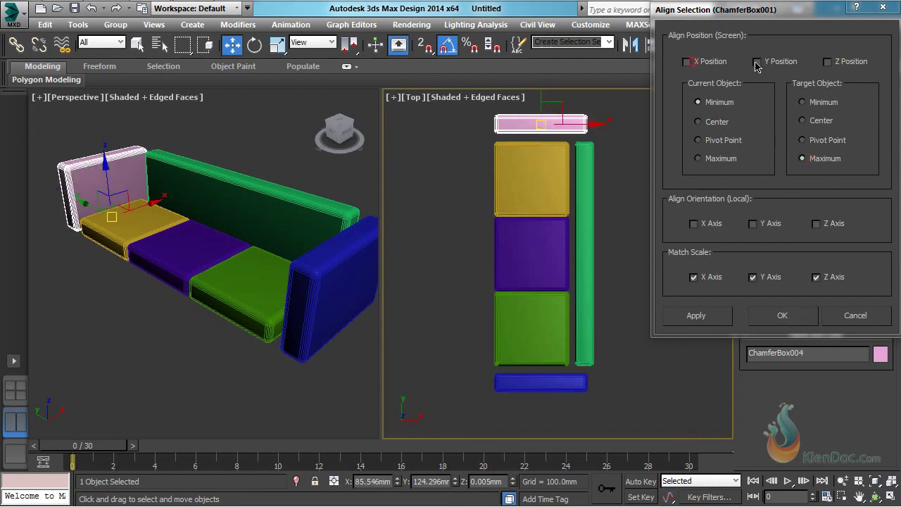
click(757, 62)
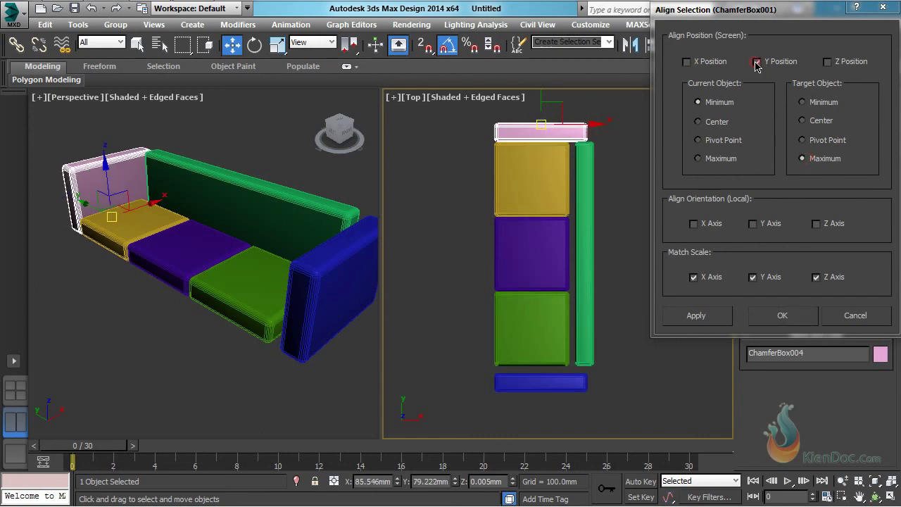
click(782, 318)
- Align the blue armrest to the green cushion in Y position, current object Maximum to target object Minimum
click(539, 383)
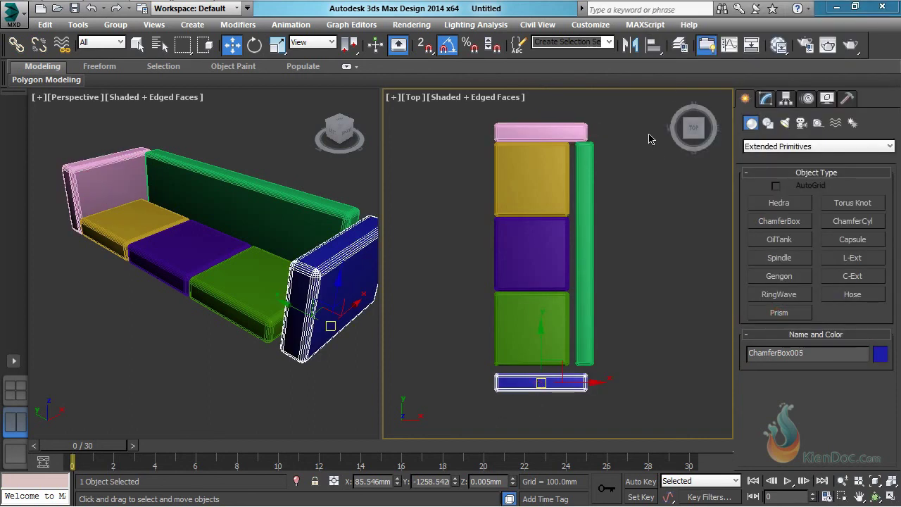
click(653, 44)
click(515, 328)
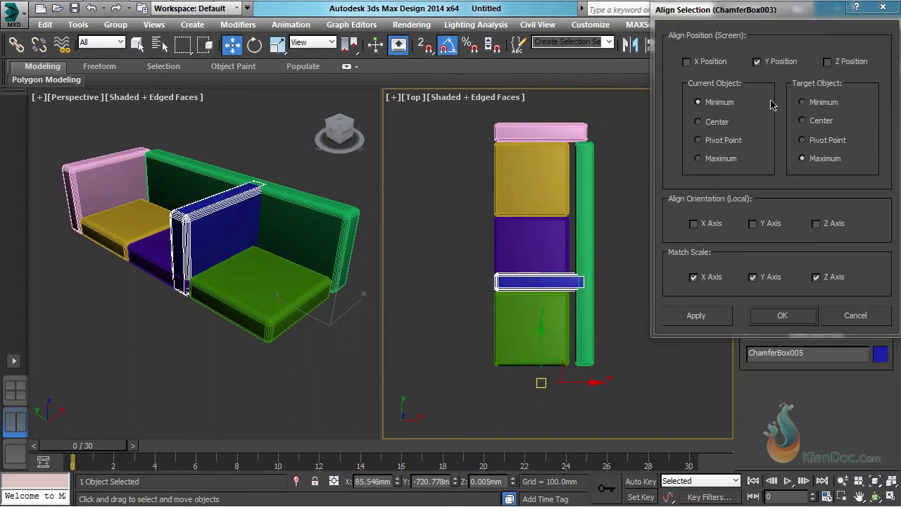
click(759, 62)
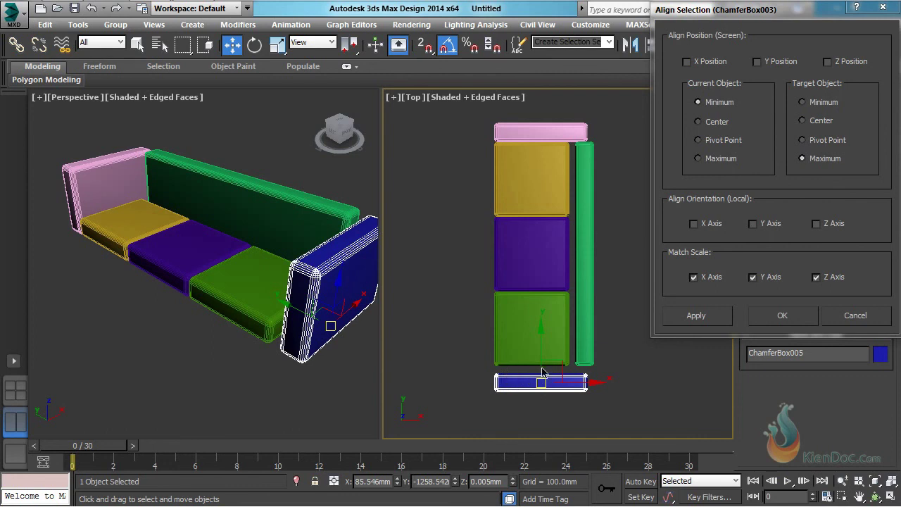
click(713, 161)
click(821, 103)
click(781, 61)
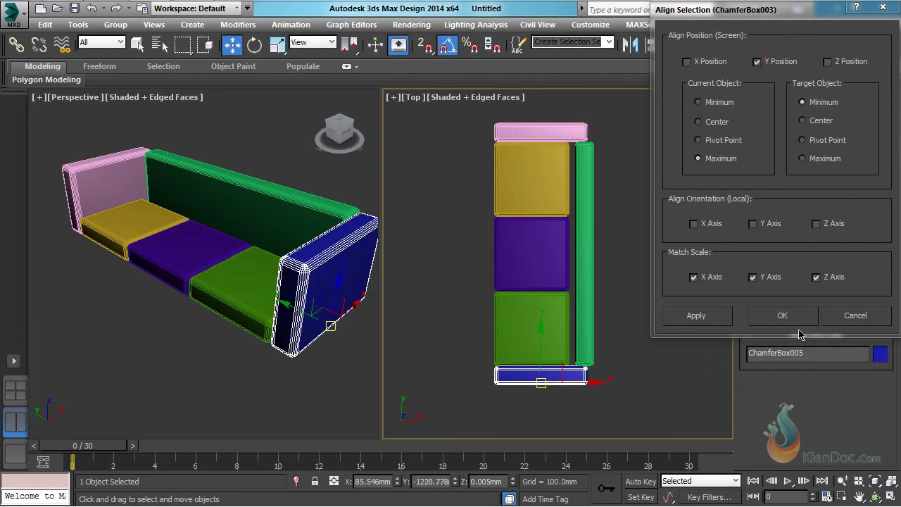
click(783, 316)
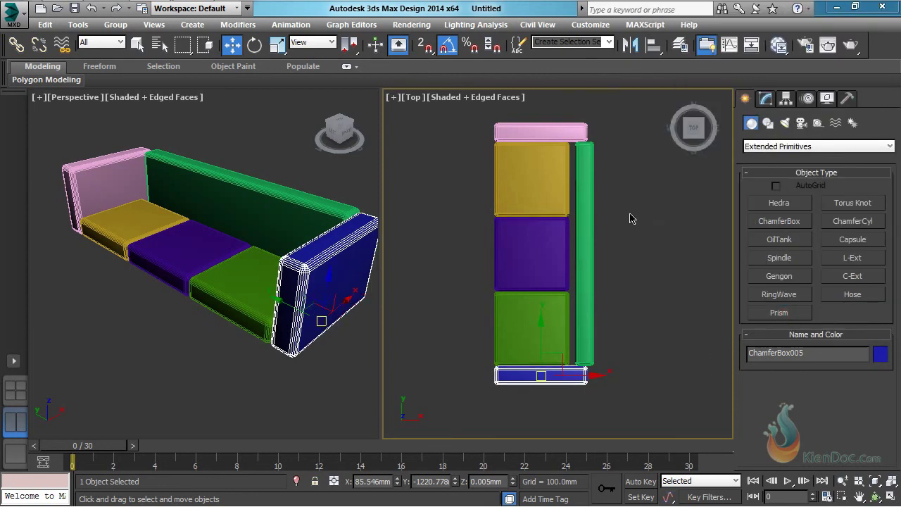
- Align the green backrest to the pink armrest in X position only, Maximum to Maximum
click(584, 195)
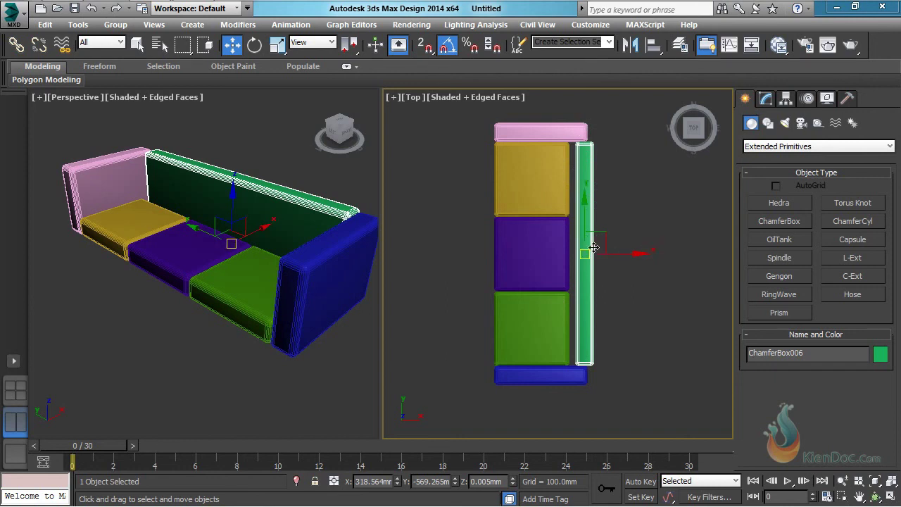
click(656, 45)
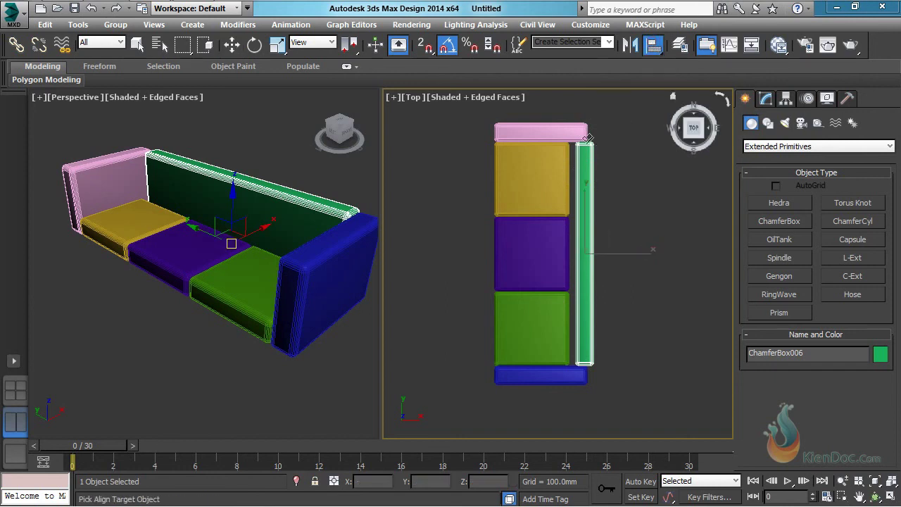
click(570, 131)
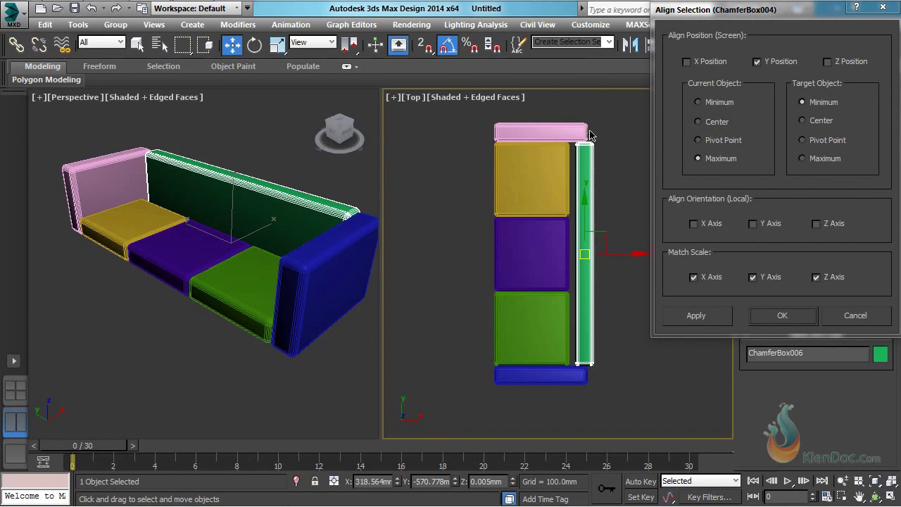
click(803, 158)
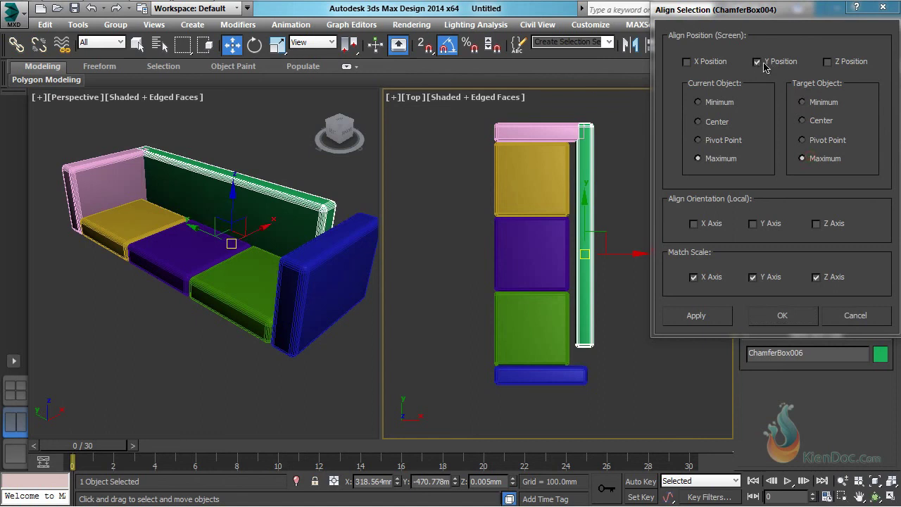
click(758, 62)
click(688, 62)
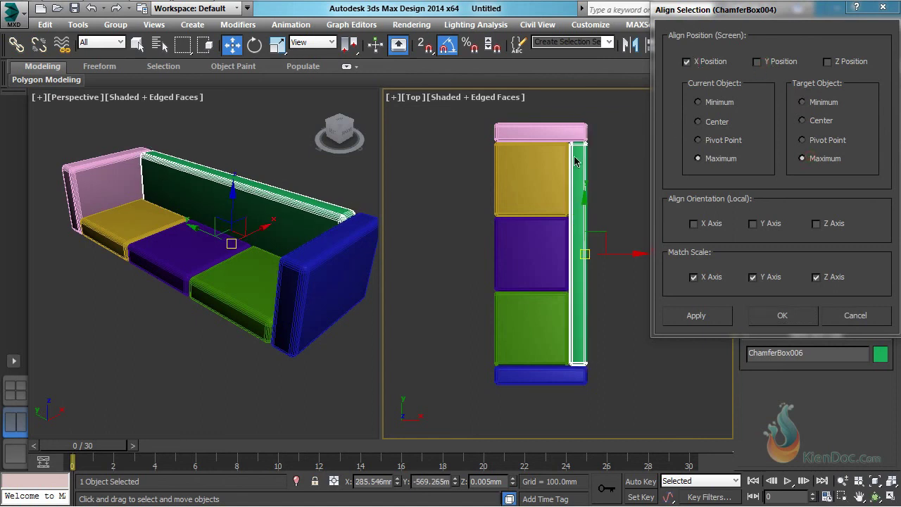
click(783, 316)
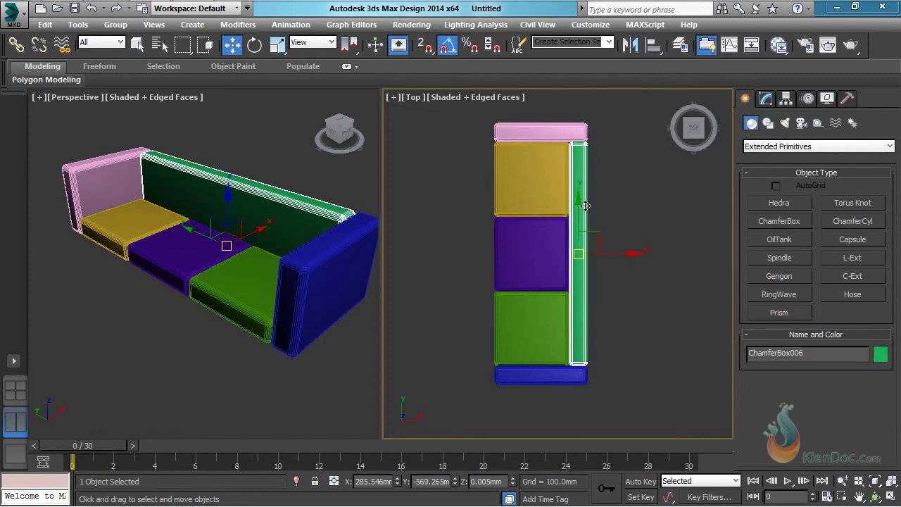
- Align the yellow cushion to the pink armrest in Z position only, Center to Center
click(144, 316)
click(183, 265)
click(231, 282)
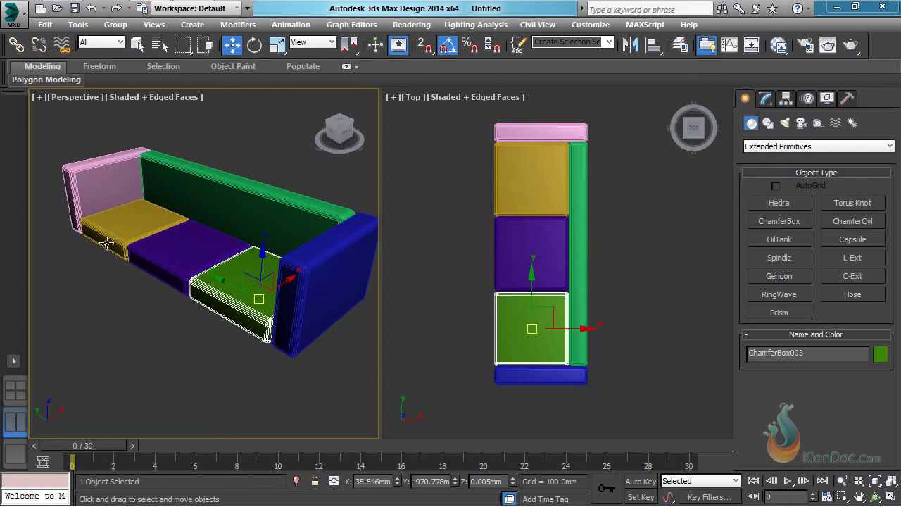
click(120, 222)
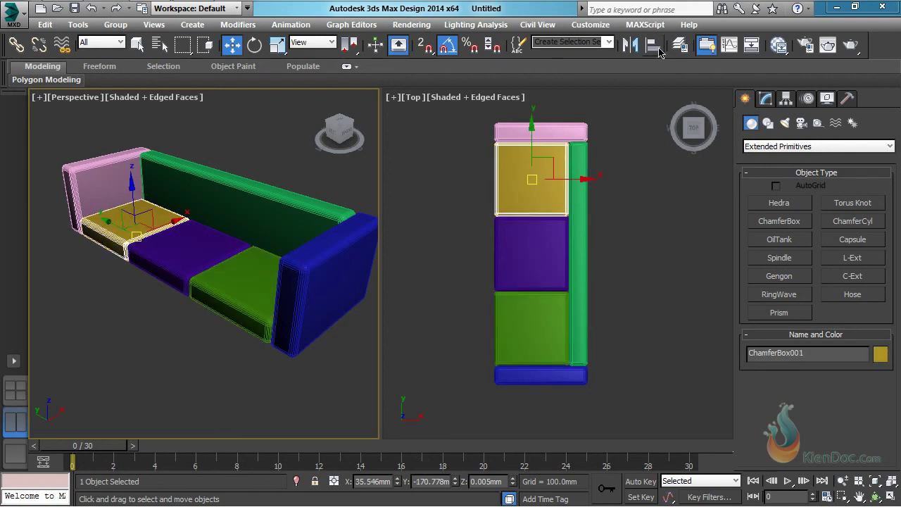
click(655, 47)
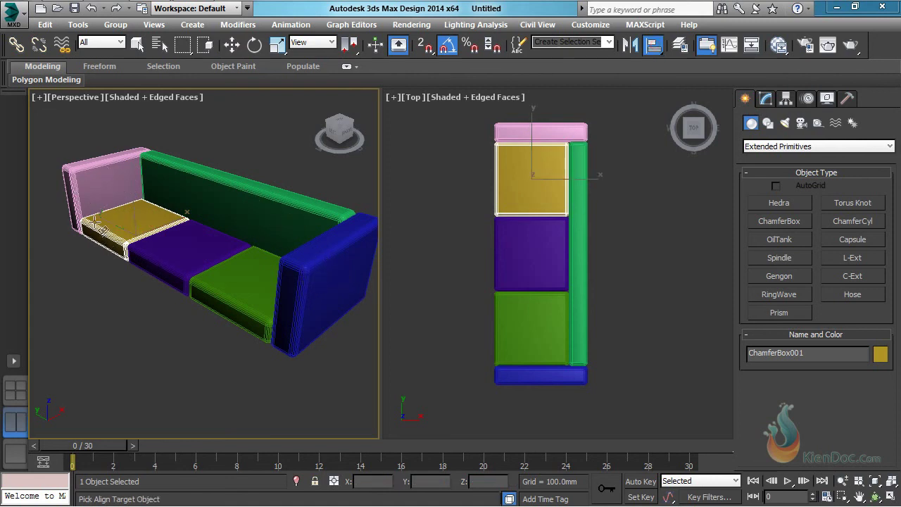
click(102, 191)
click(687, 61)
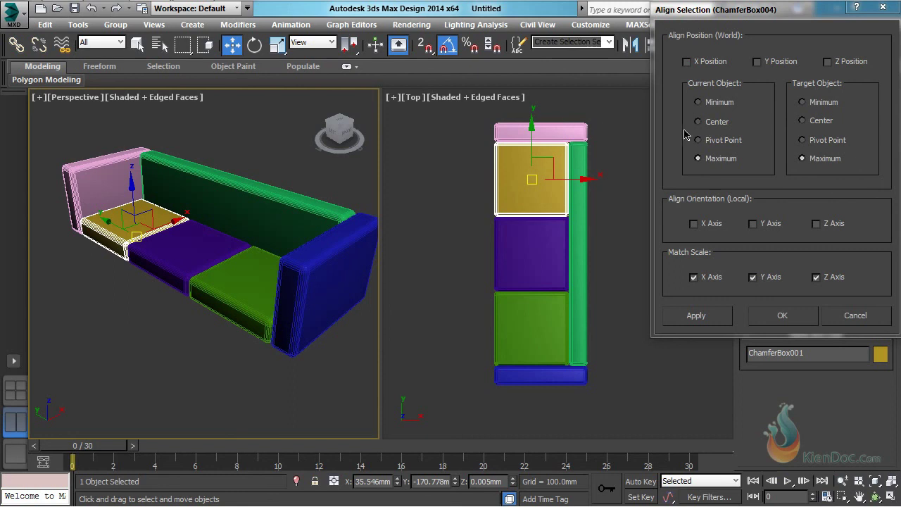
click(714, 123)
click(812, 121)
click(828, 62)
click(782, 315)
- Align the purple cushion to the pink armrest in Z position, Center to Center
click(190, 262)
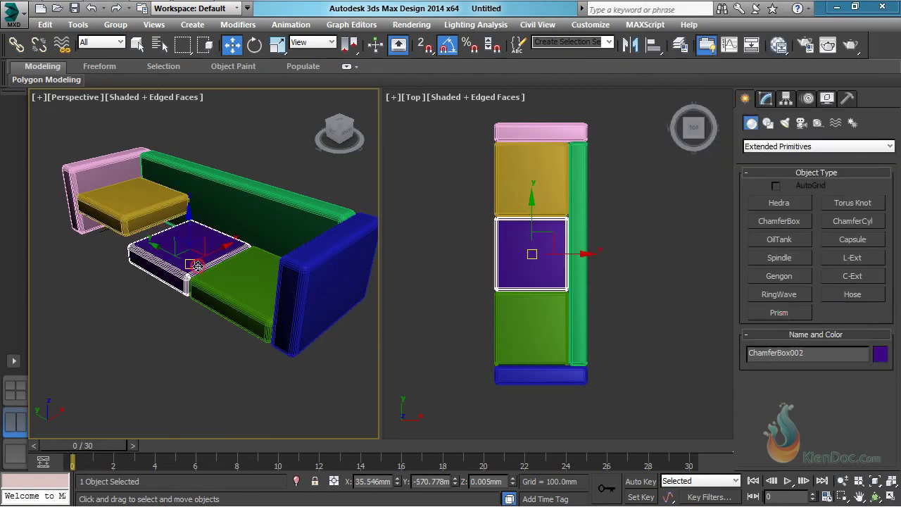
click(644, 47)
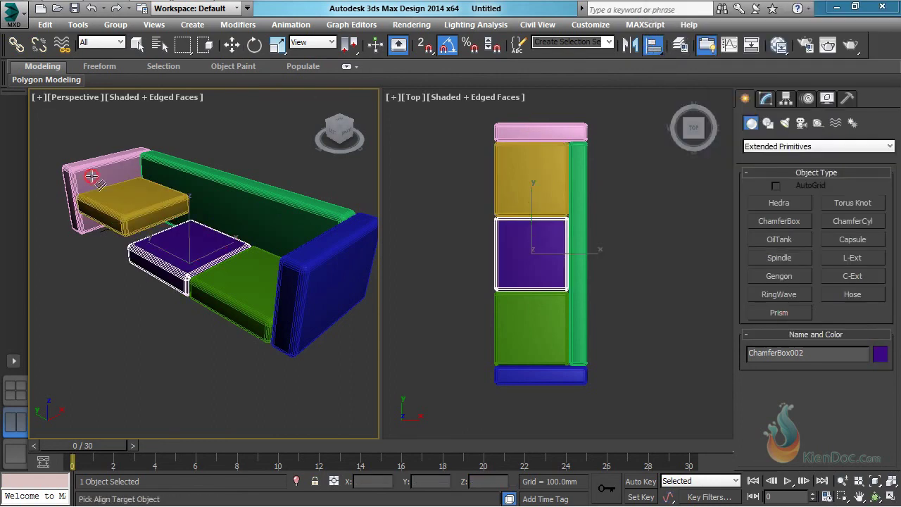
click(90, 185)
click(782, 315)
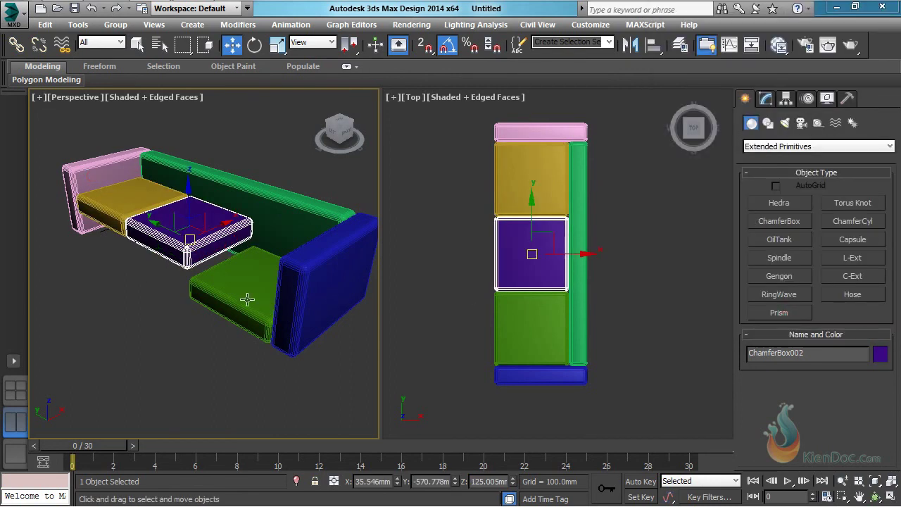
- Align the green cushion to the pink armrest in Z position, Center to Center
click(247, 300)
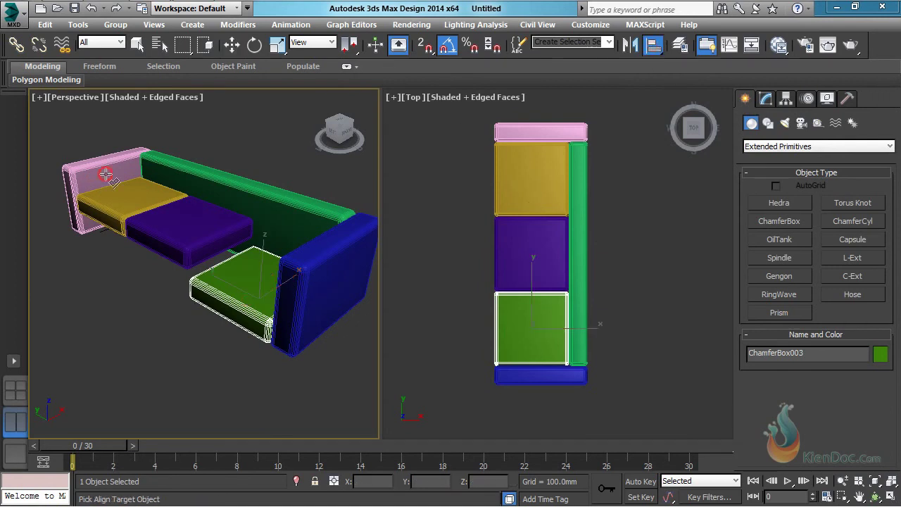
click(106, 170)
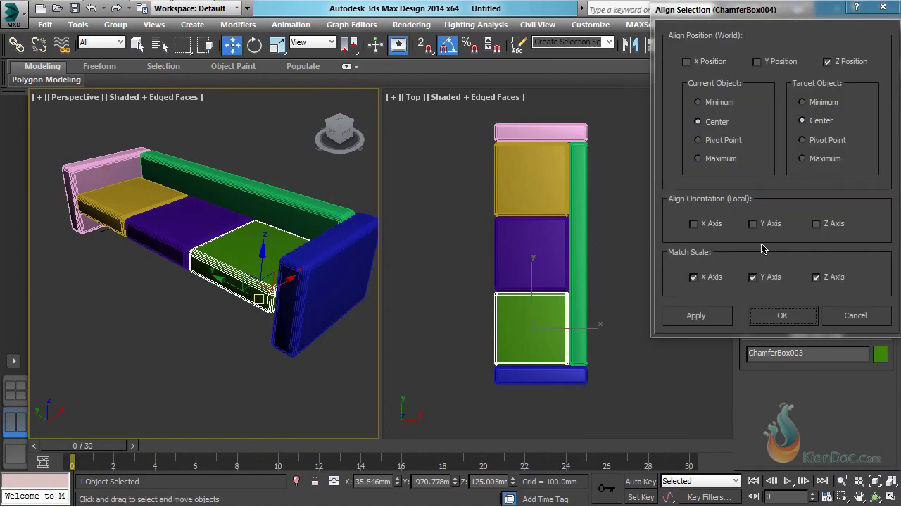
click(785, 317)
- Select all three seat cushions and move them down together about 52 mm along Z
drag(339, 134, 324, 135)
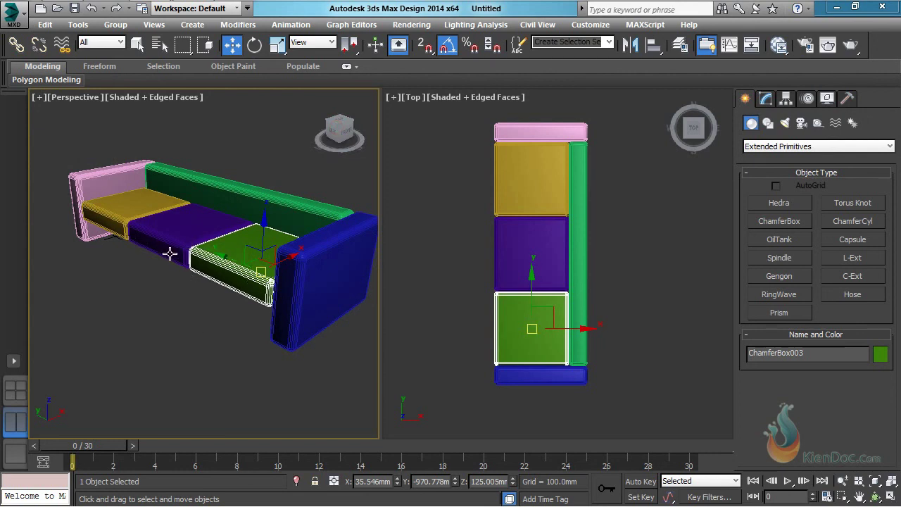
ctrl+click(166, 247)
ctrl+click(119, 211)
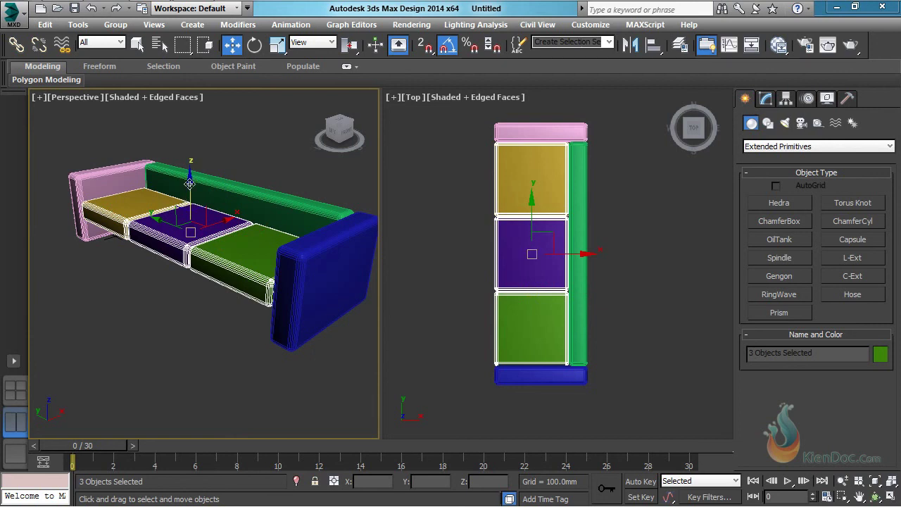
drag(190, 182, 190, 193)
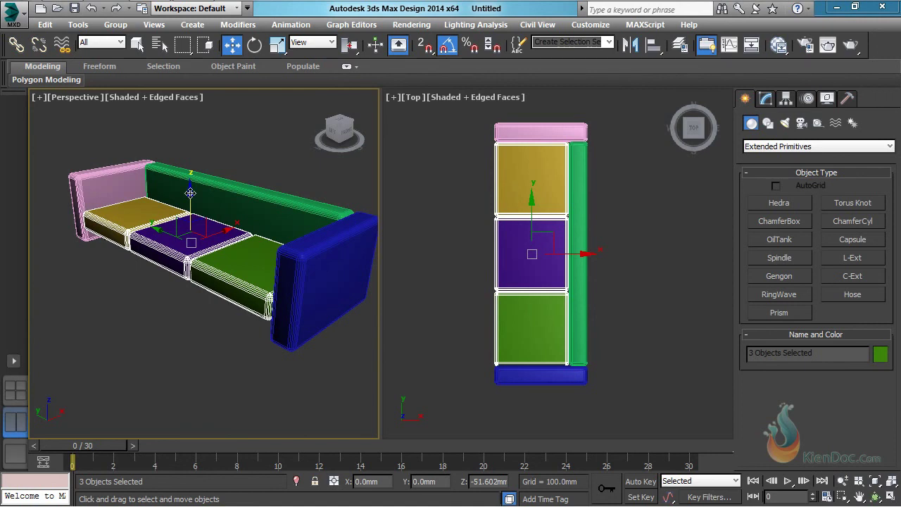
- Assign one dark golden-brown object colour to all six sofa parts, then clear the selection
drag(56, 138, 333, 359)
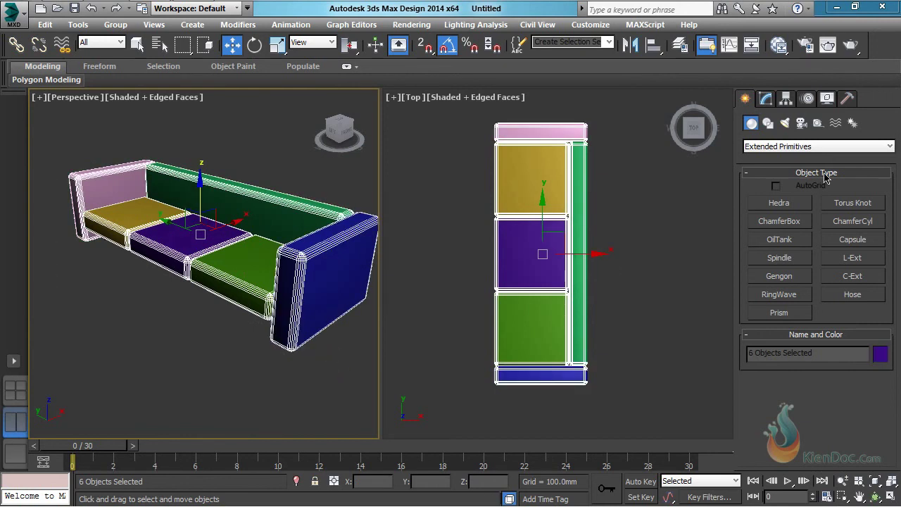
click(880, 354)
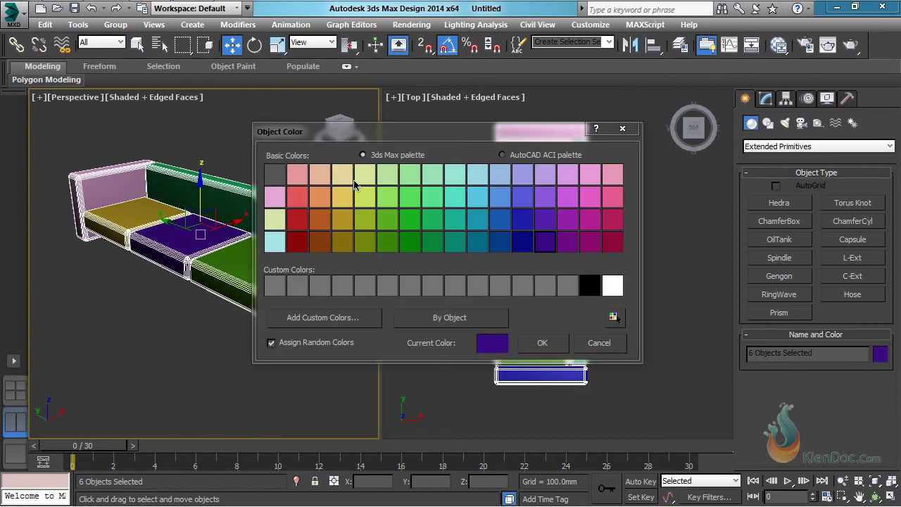
click(342, 242)
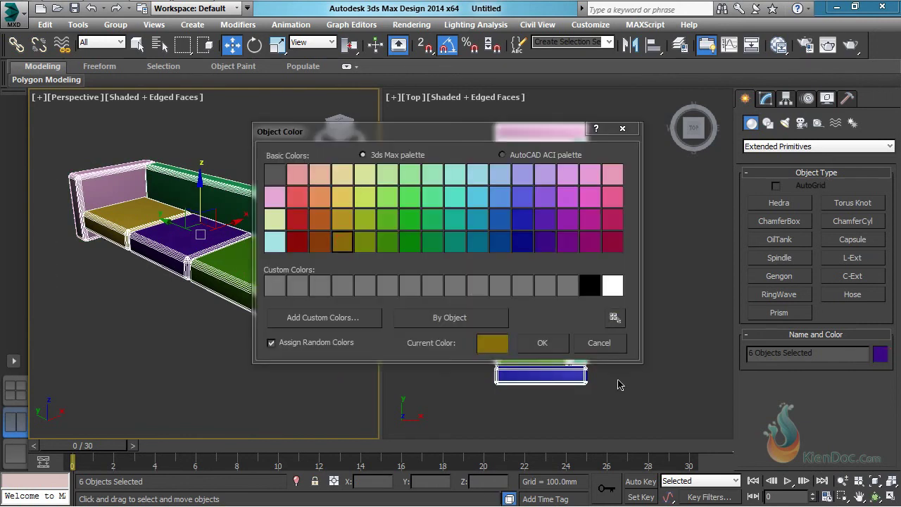
click(541, 342)
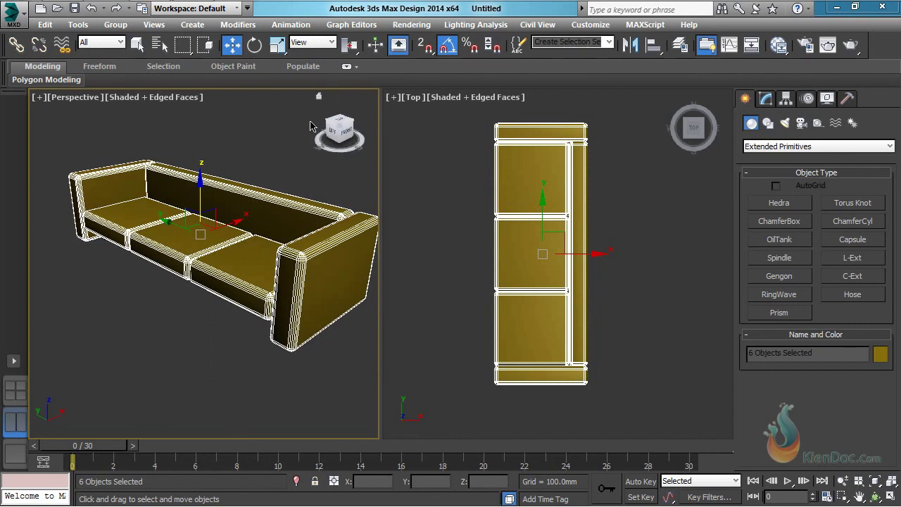
drag(339, 128, 320, 118)
middle_drag(292, 227, 277, 247)
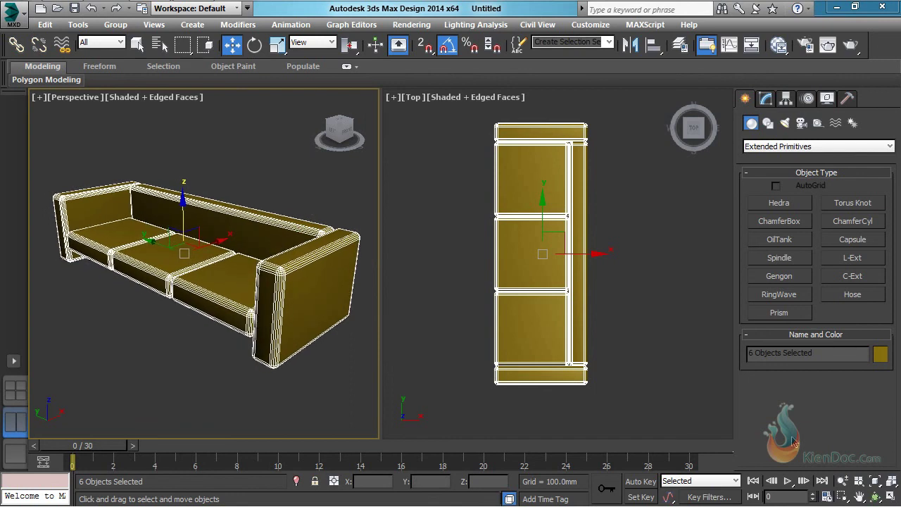
click(629, 369)
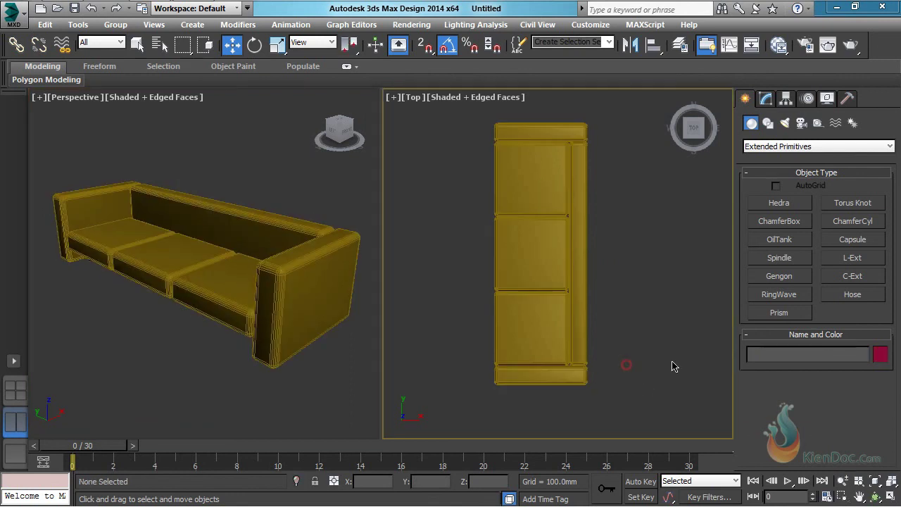